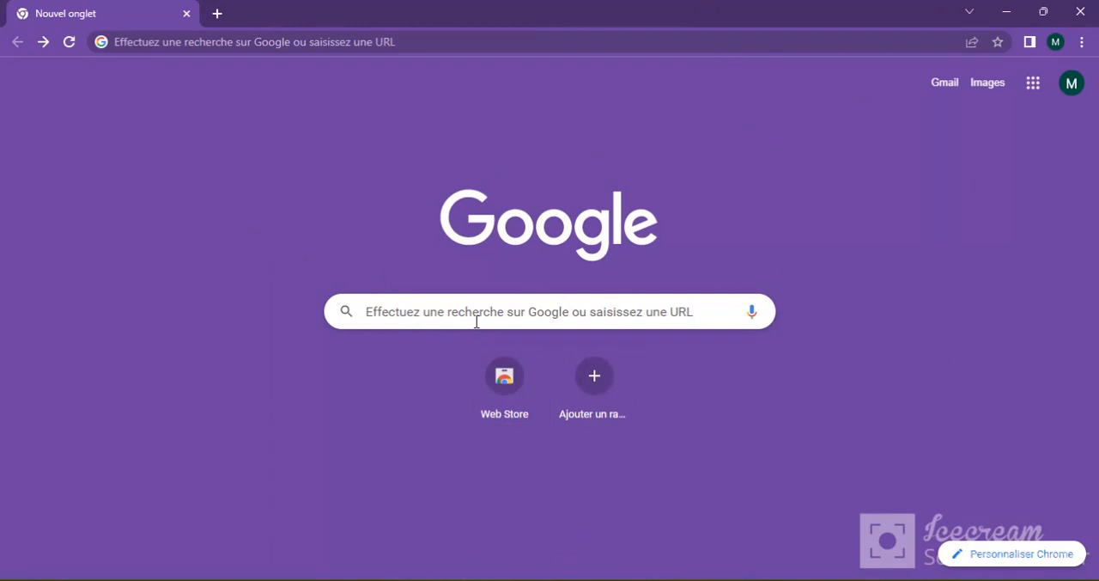
Step: Search Google for "canva" and open the official Canva website from the results
left_click(477, 322)
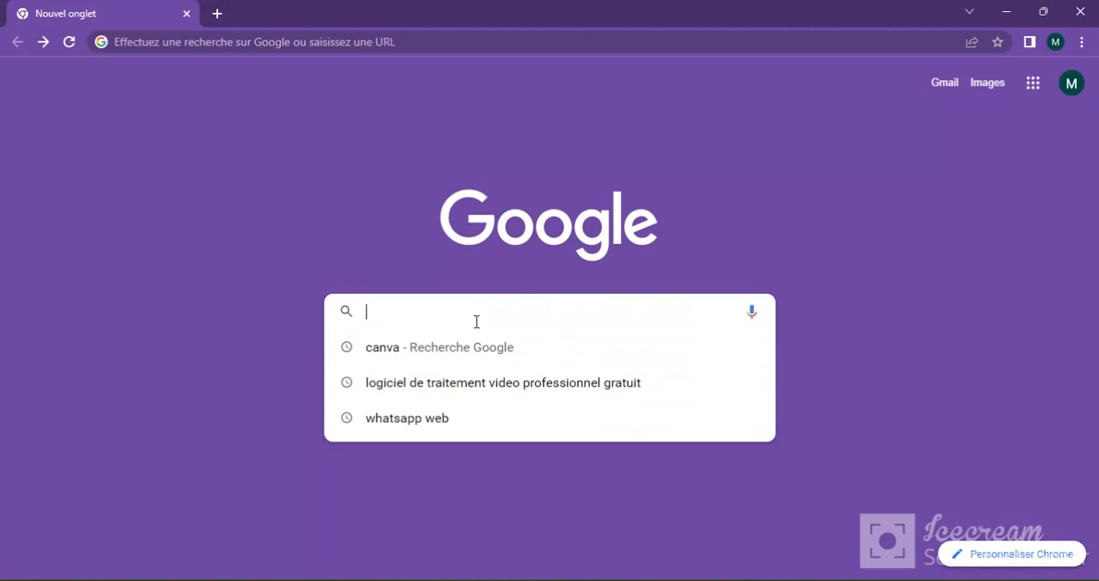
type("canva")
key("Return")
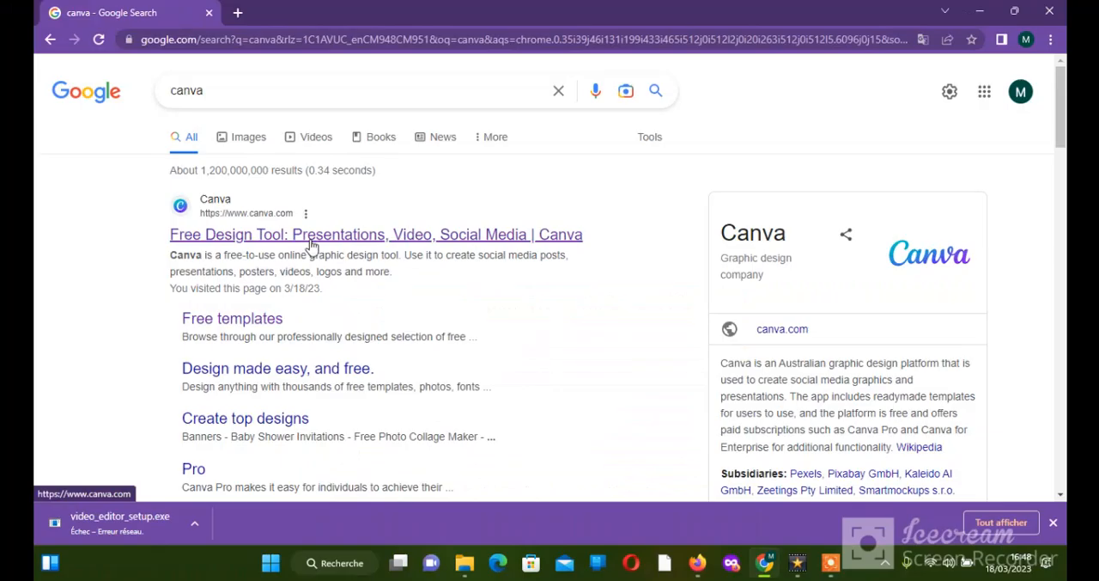
left_click(311, 247)
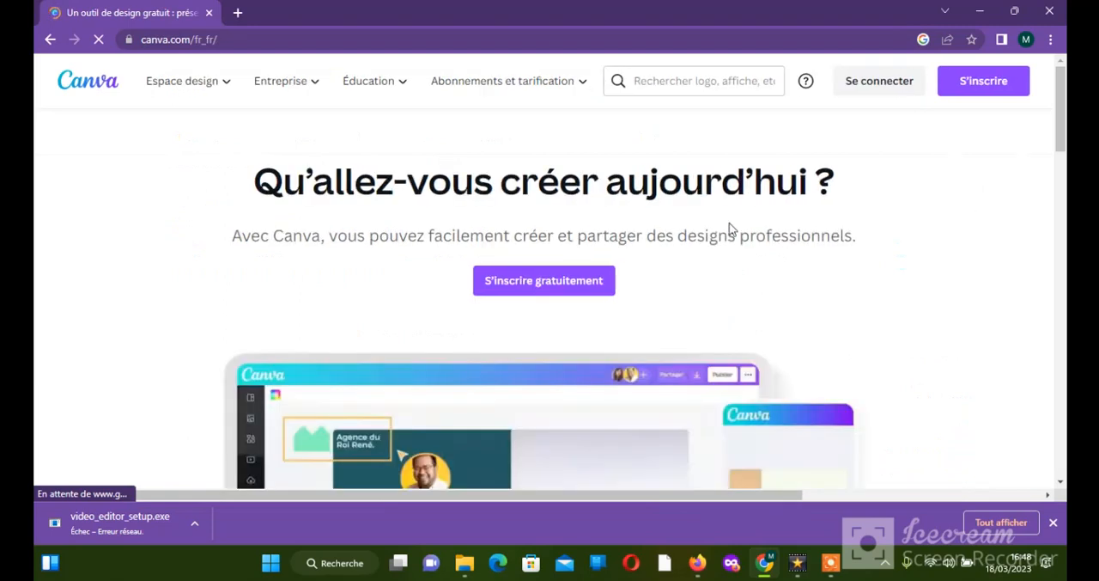
Step: Sign up for Canva for free by continuing with the existing Google account
left_click(544, 290)
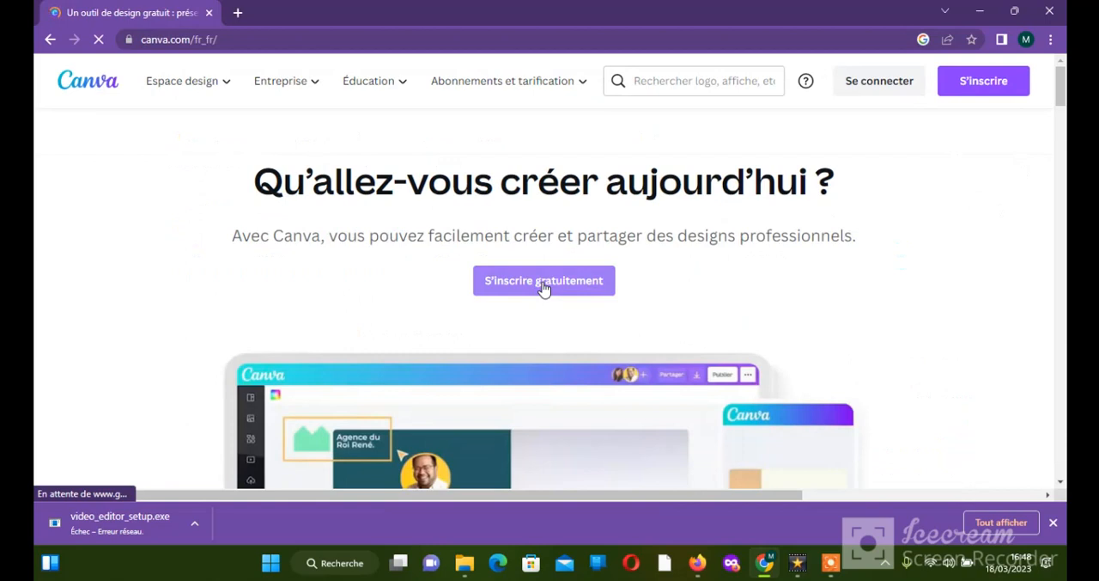
left_click_drag(1062, 97, 1061, 116)
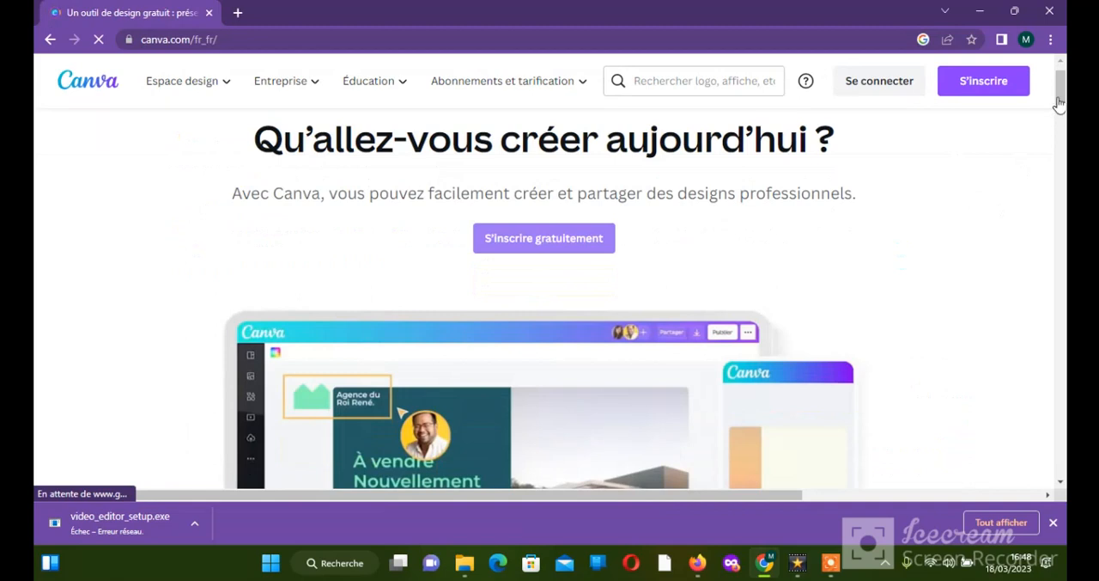
left_click_drag(1060, 104, 1062, 94)
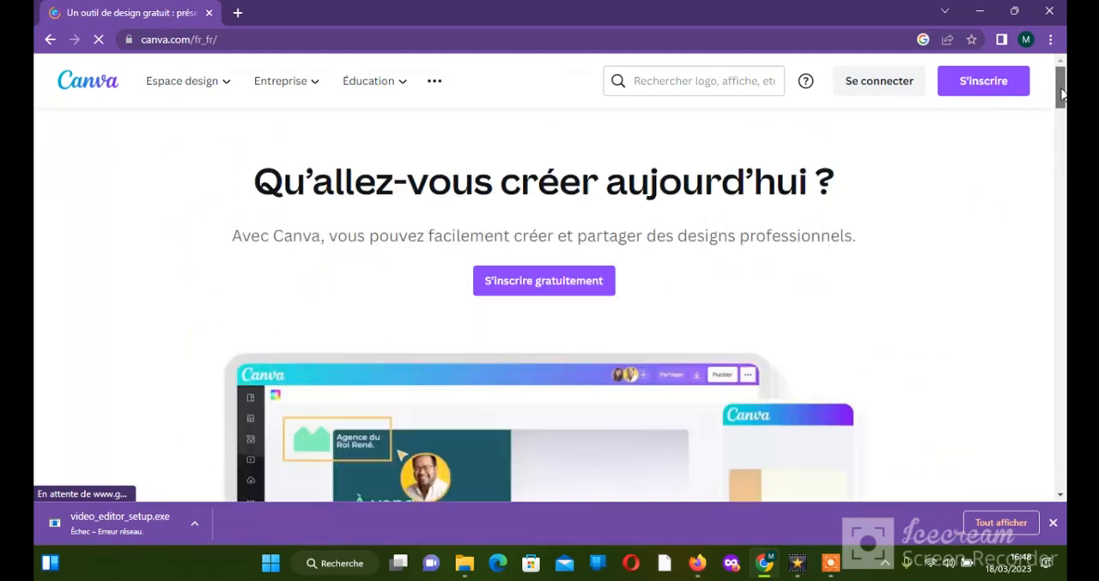
left_click(581, 290)
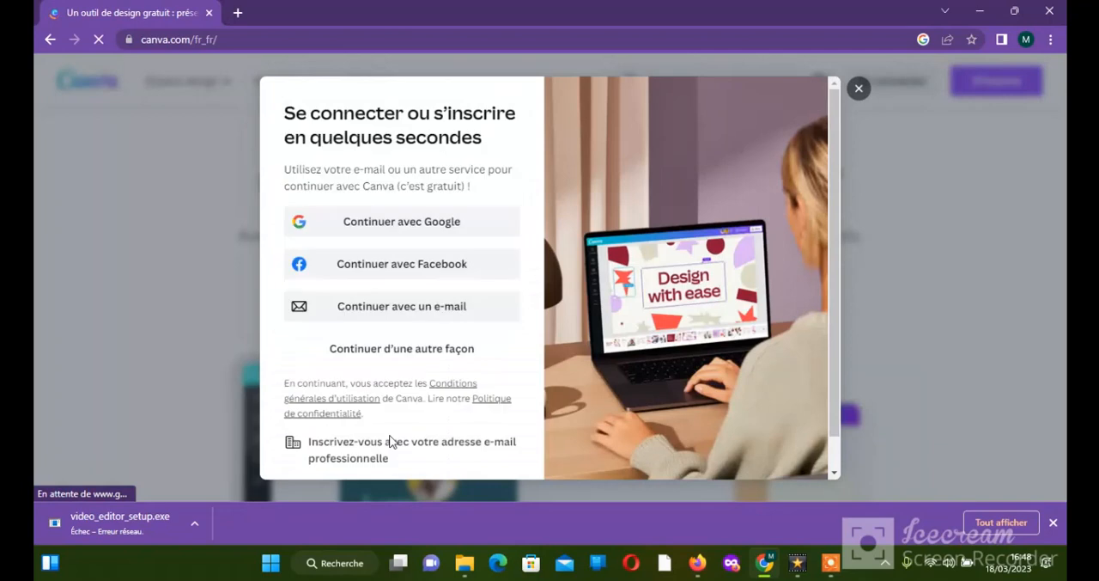
left_click(391, 223)
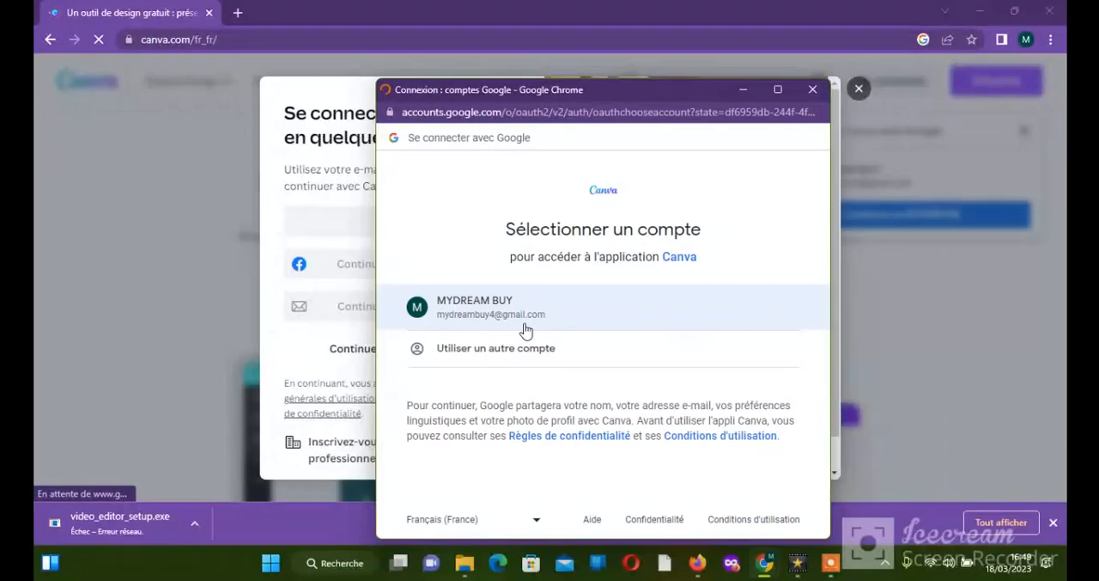
left_click(527, 331)
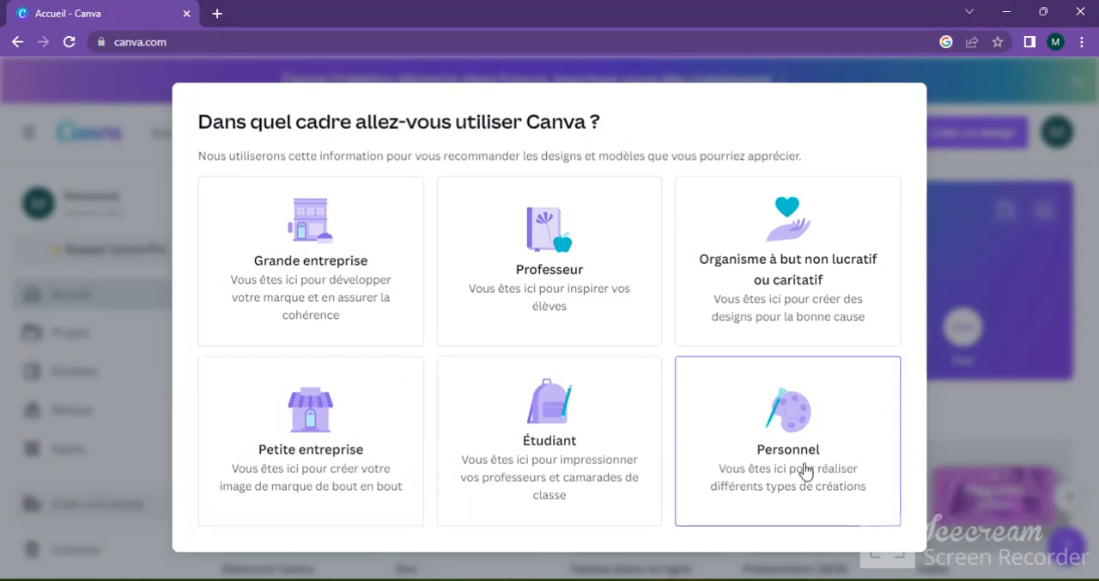
Step: Choose Petite entreprise as the intended use, and postpone both the team creation and the free Canva Pro trial
left_click(299, 488)
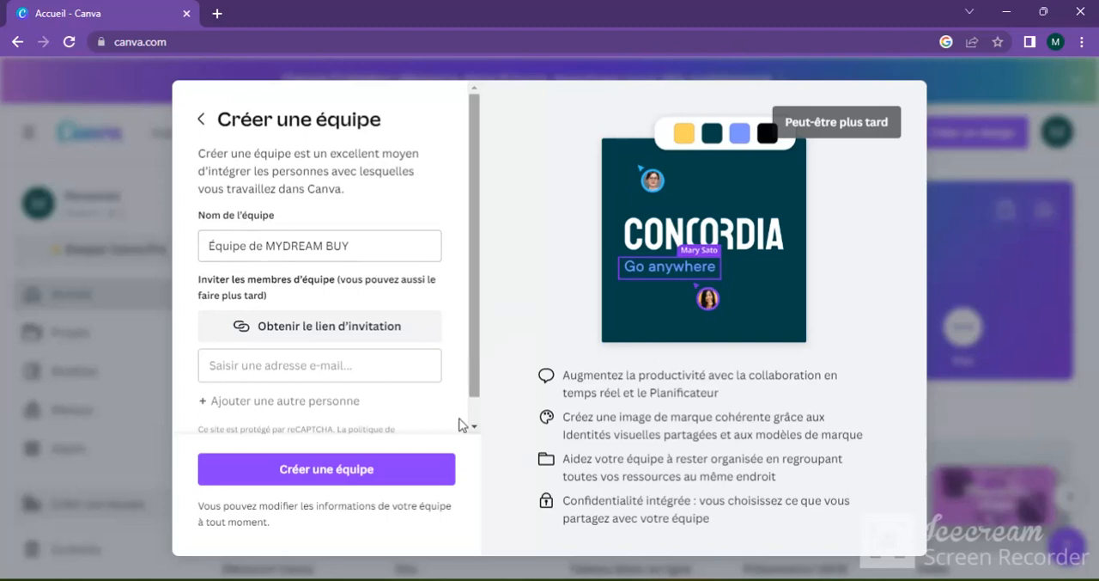
scroll(460, 424, "down", 1)
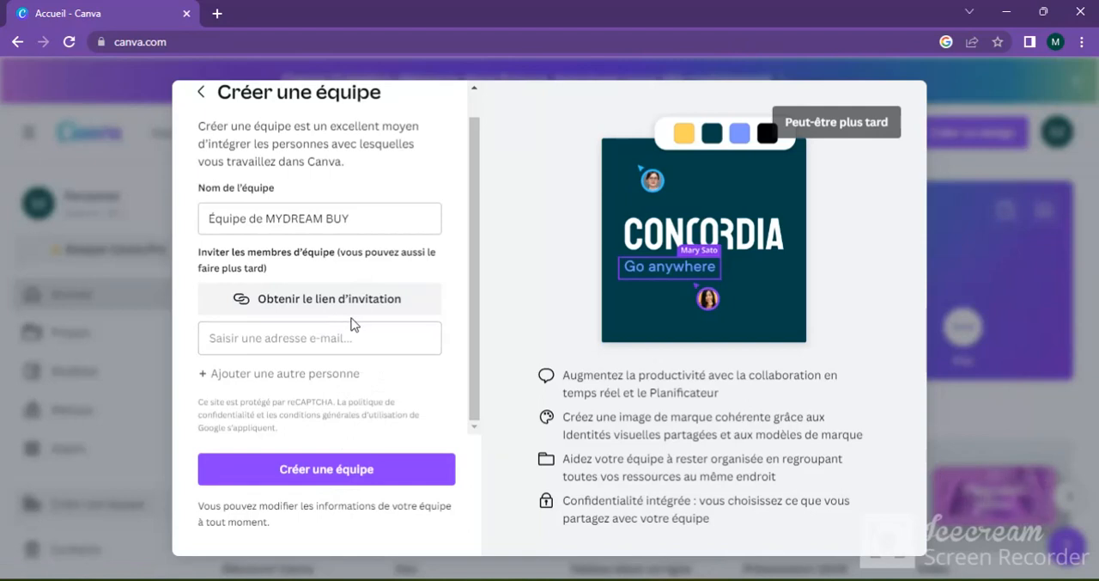
left_click(843, 123)
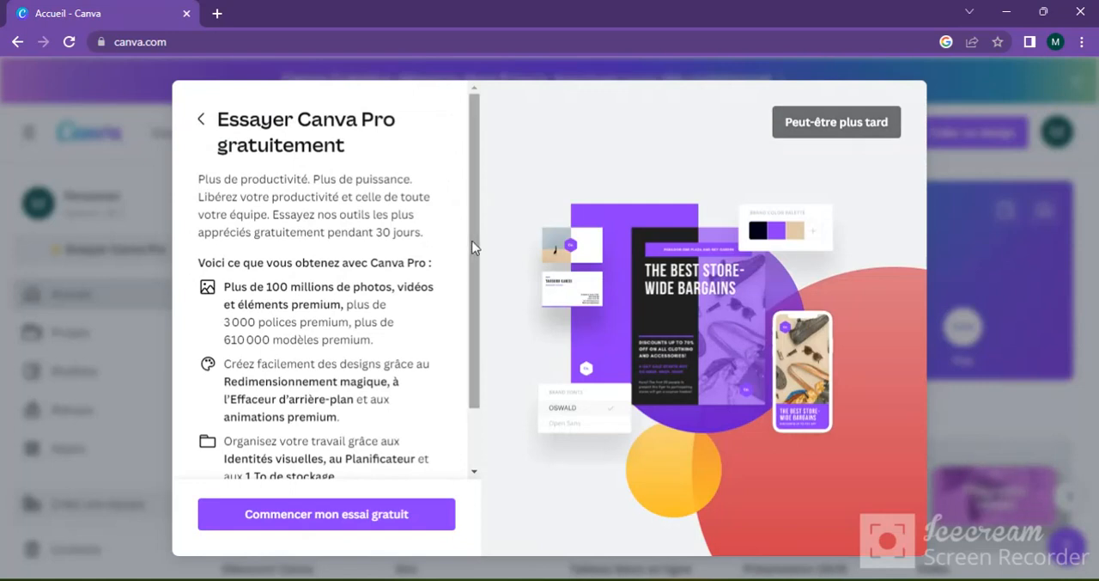
scroll(473, 247, "down", 1)
scroll(477, 320, "down", 1)
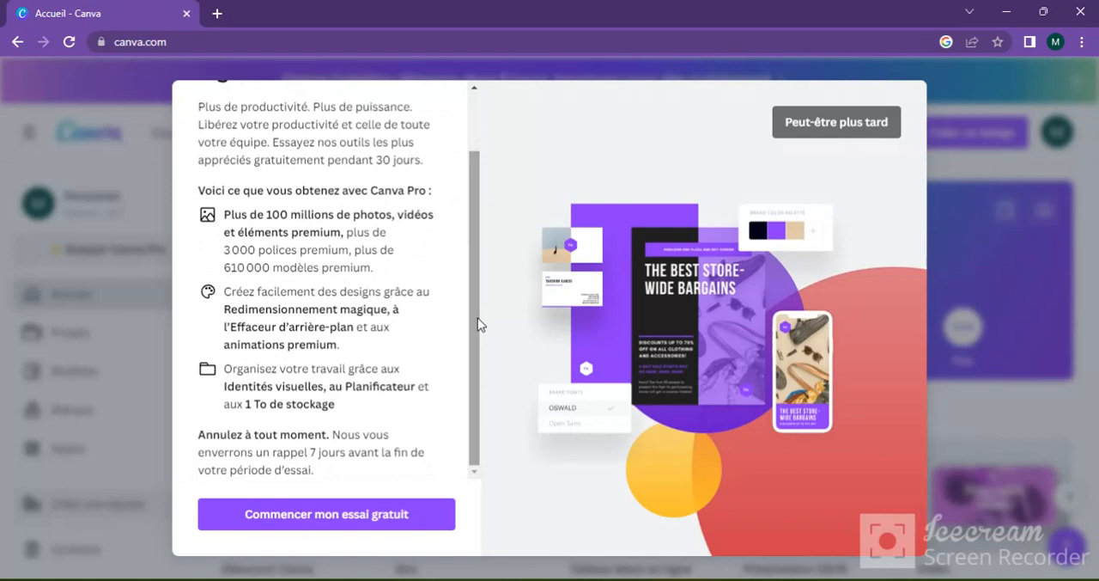
left_click(810, 129)
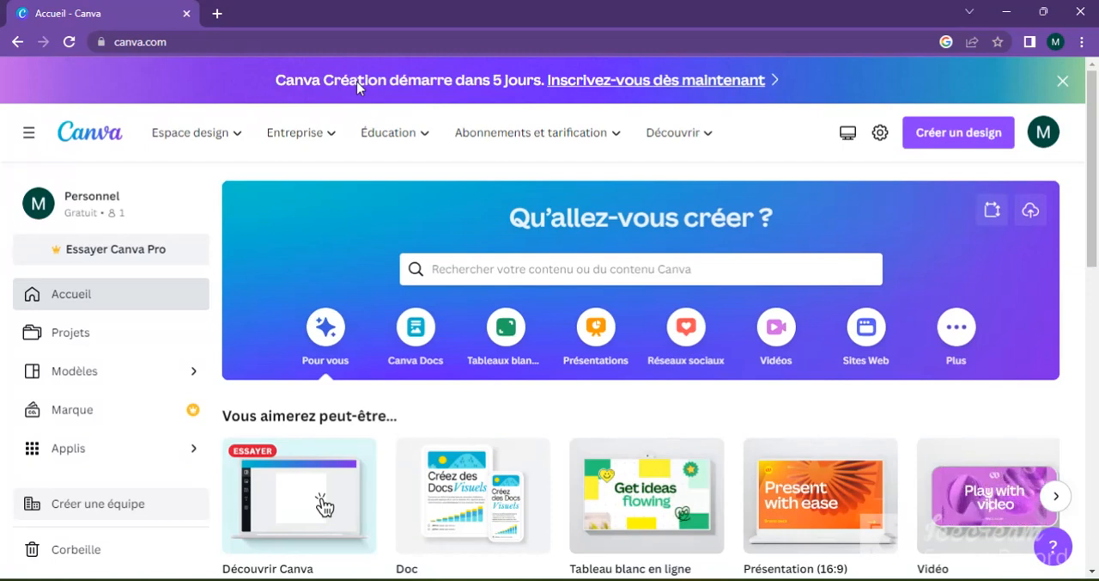
Step: Look over the Abonnements et tarification plans and the Espace design offerings on the home page
left_click(485, 132)
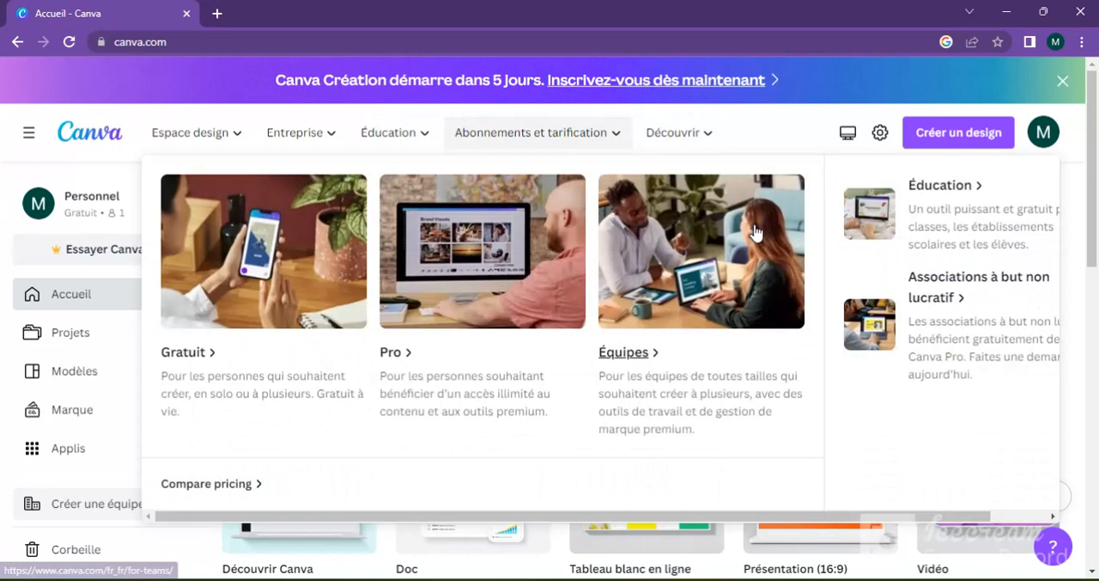
left_click(207, 135)
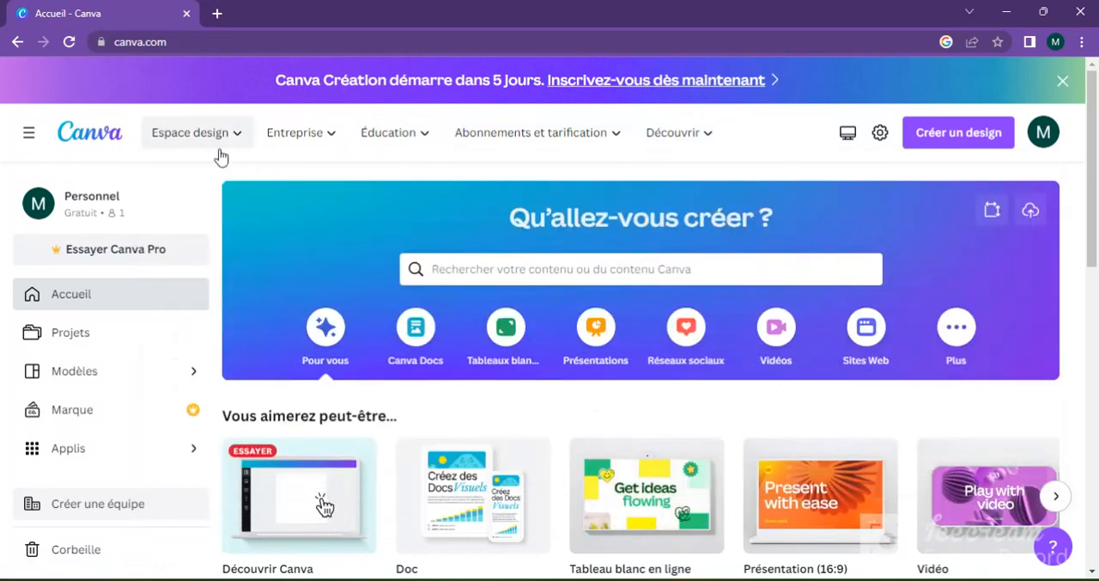
mouse_move(222, 158)
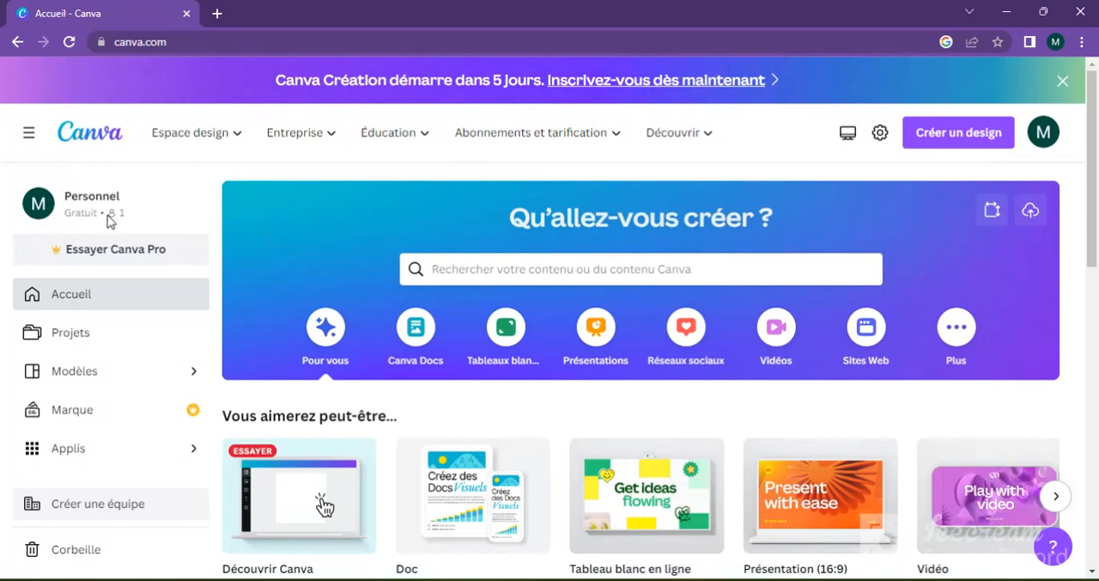
left_click_drag(1095, 222, 1095, 221)
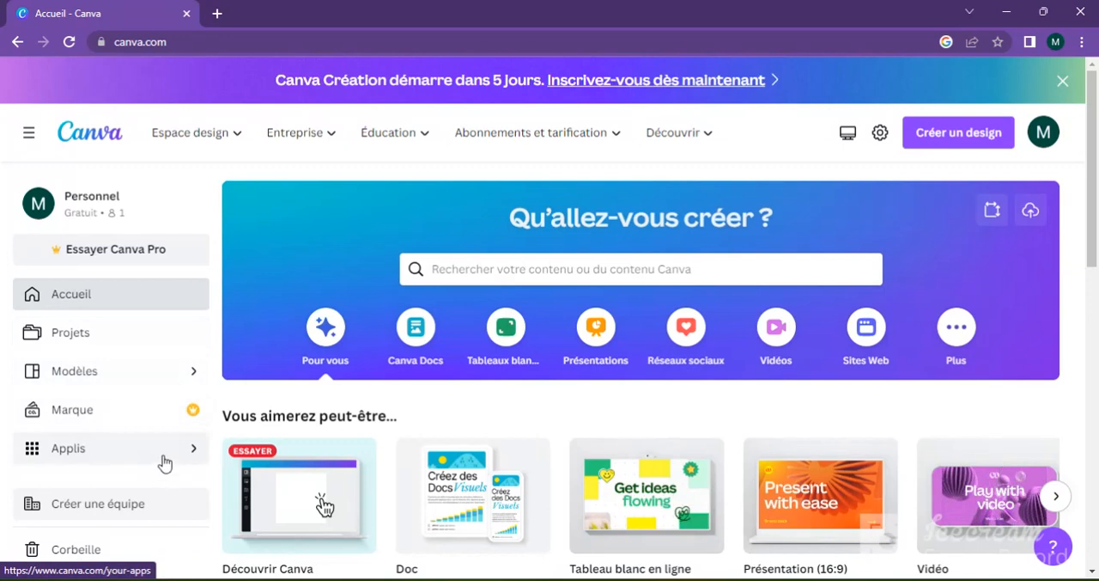
Step: Open the Modèles page and browse its templates as far as the Nouveautés de Canva section
left_click(193, 378)
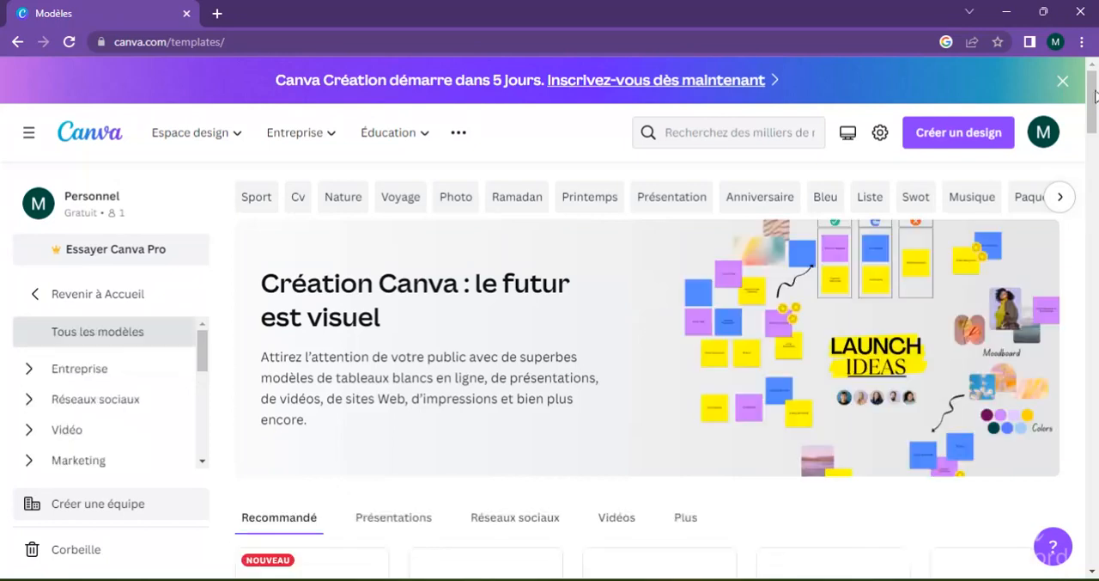
scroll(1096, 107, "down", 2)
left_click_drag(1096, 107, 1092, 296)
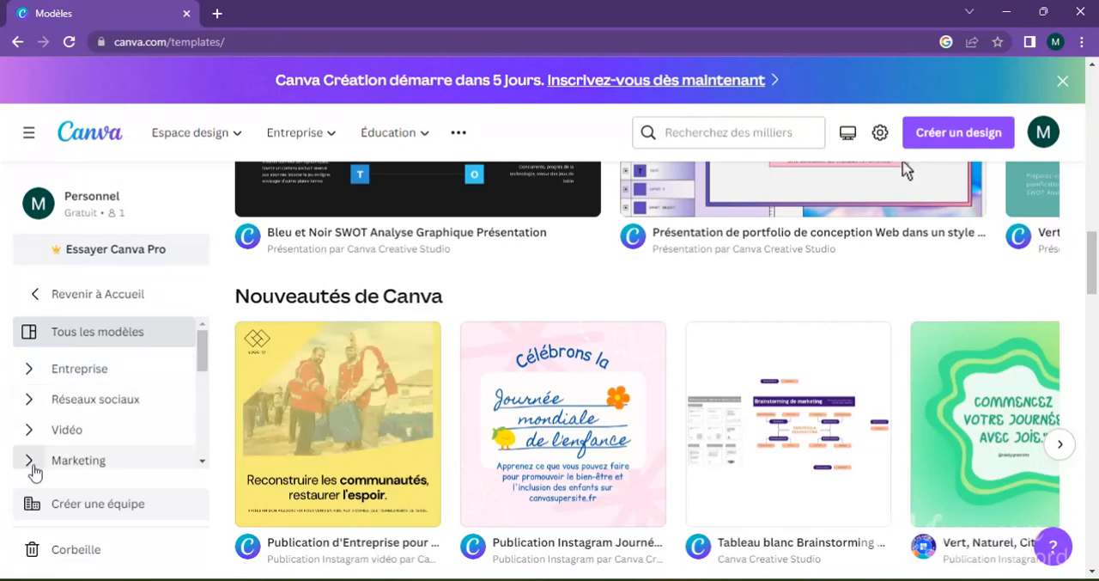
Step: Expand the Entreprise template category and look through its subcategories
left_click_drag(201, 351, 197, 318)
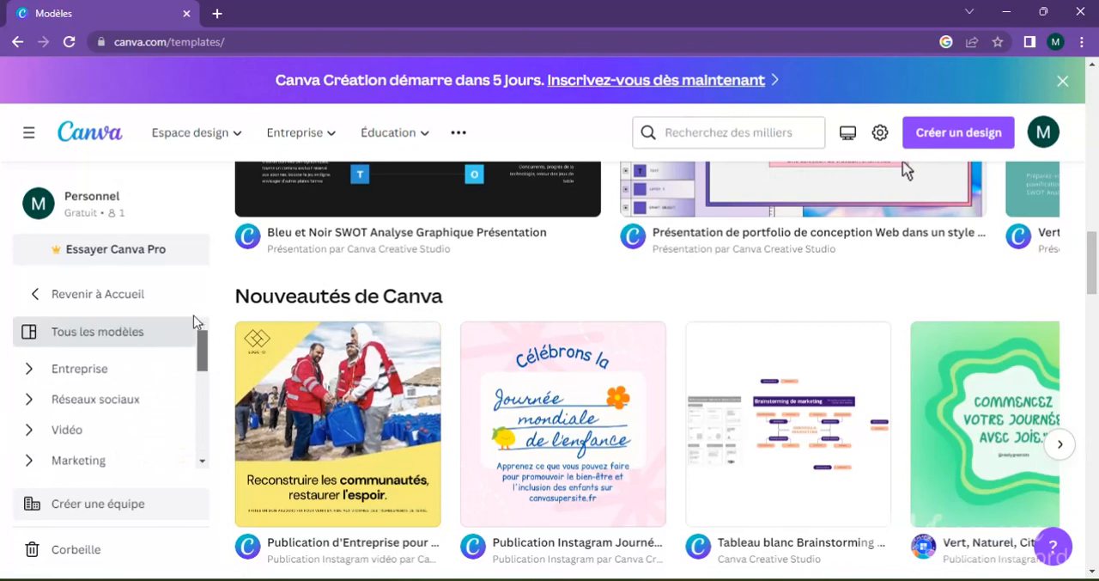
left_click(31, 371)
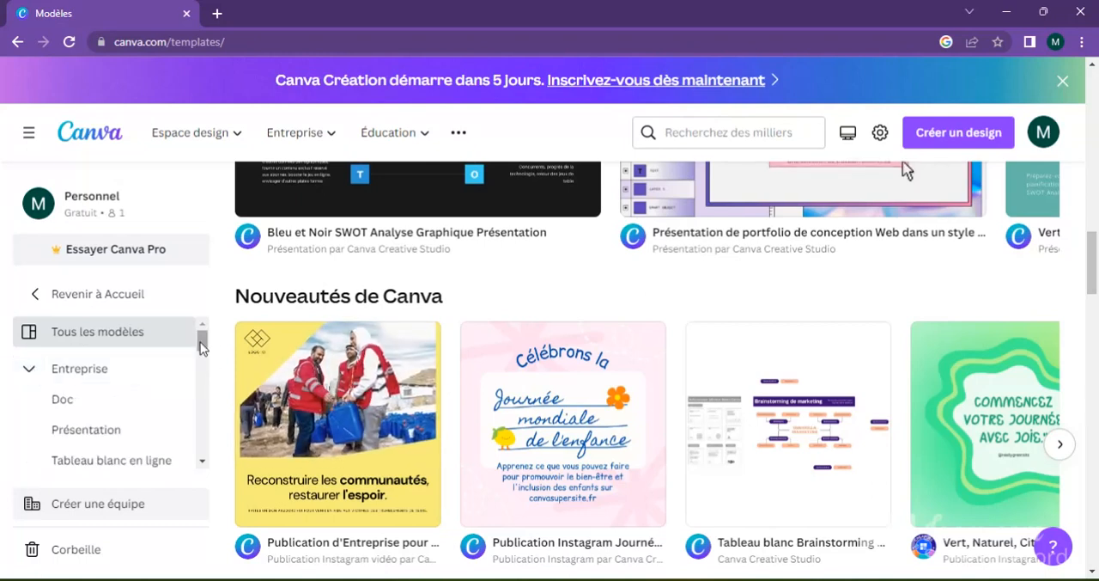
left_click_drag(202, 338, 203, 352)
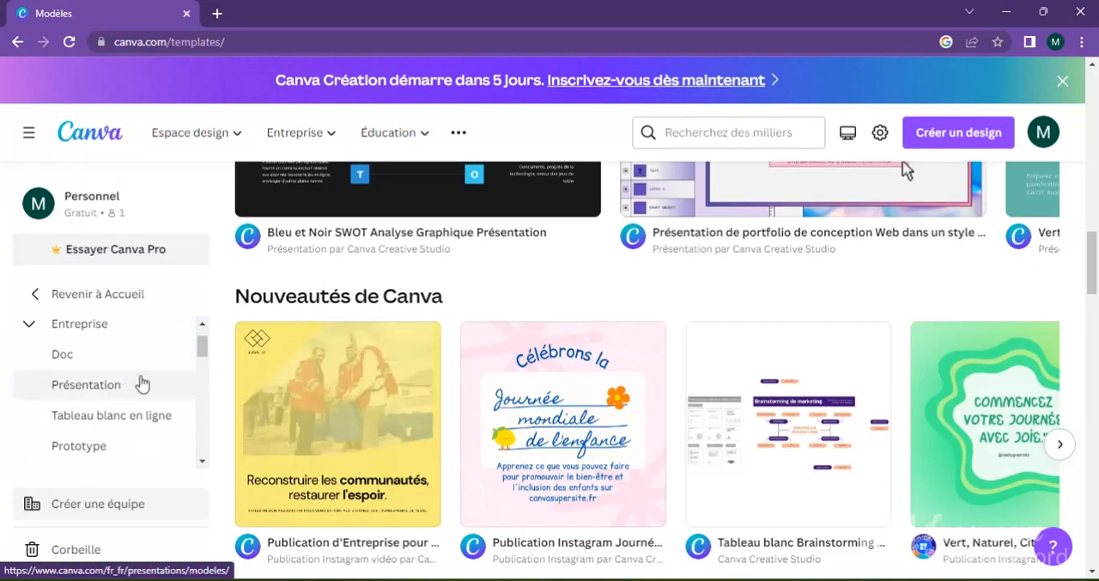
left_click_drag(202, 348, 202, 381)
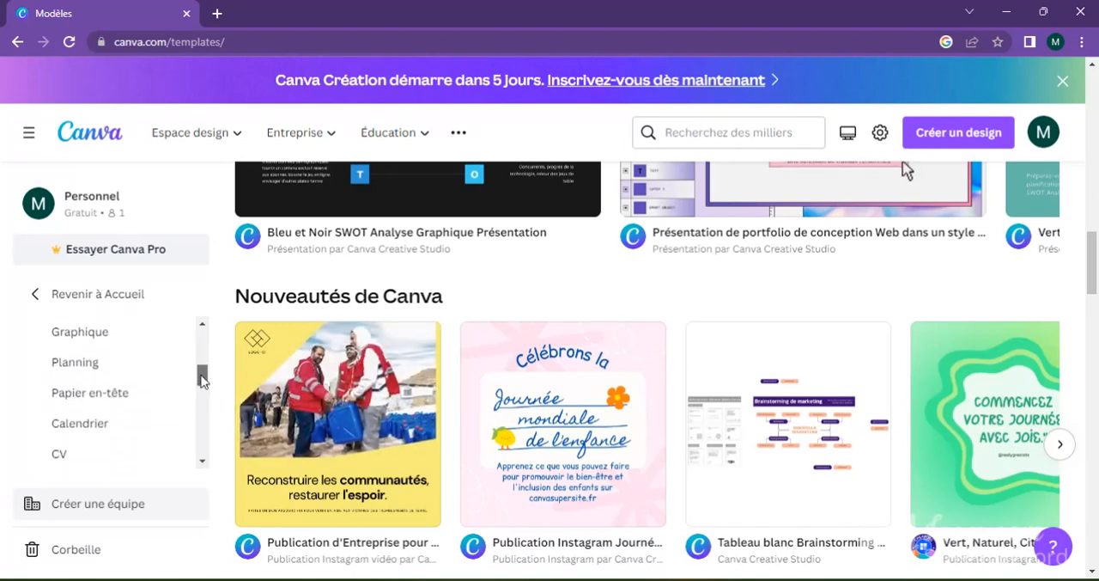
left_click_drag(202, 380, 199, 341)
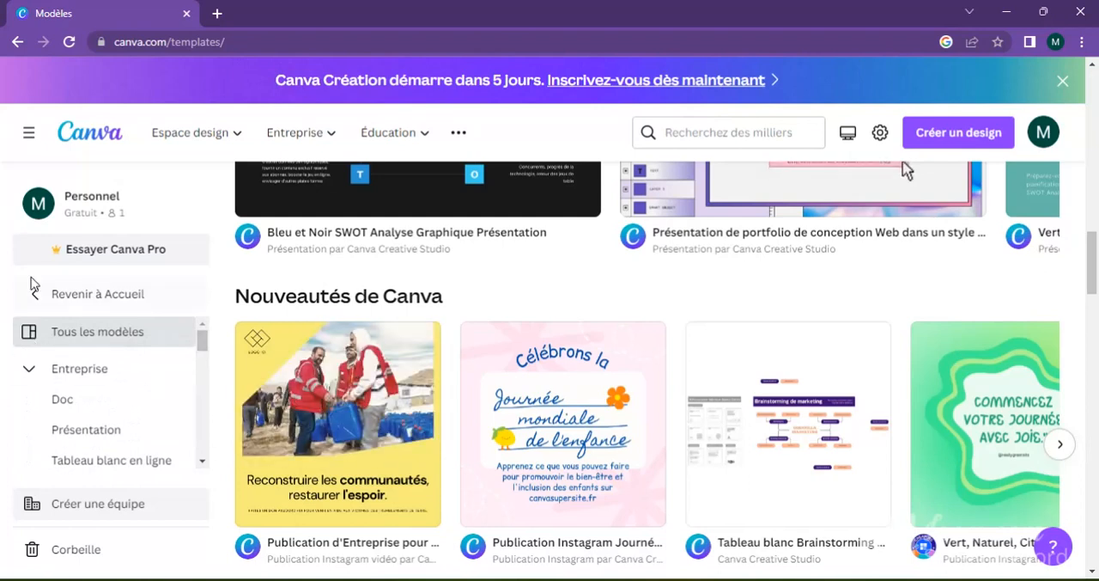
Step: Return to the home page and look over its Designs récents section and the Entreprise offerings
left_click(38, 302)
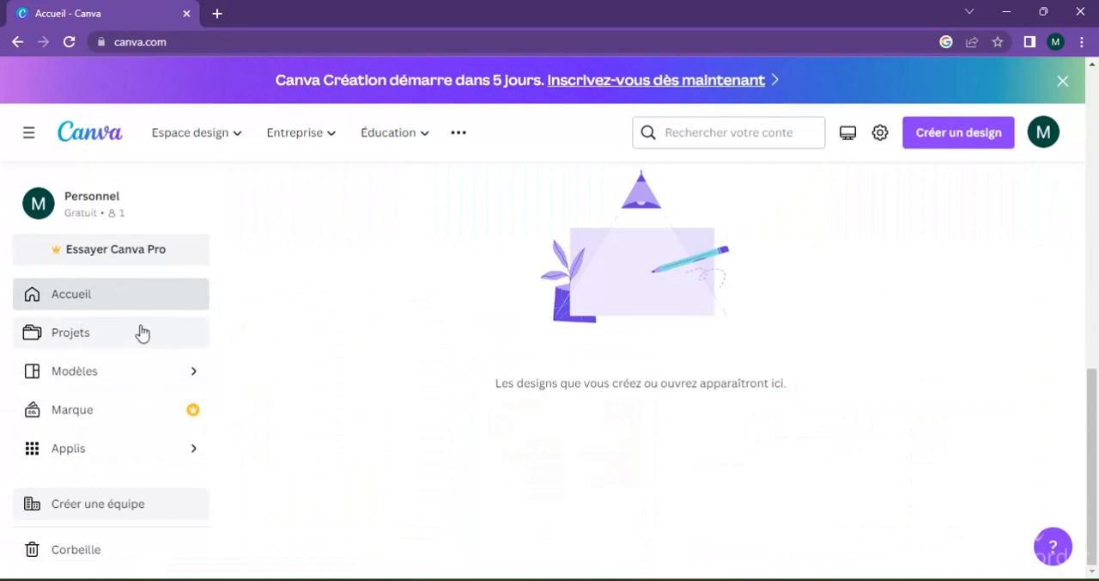
left_click_drag(1091, 440, 1094, 363)
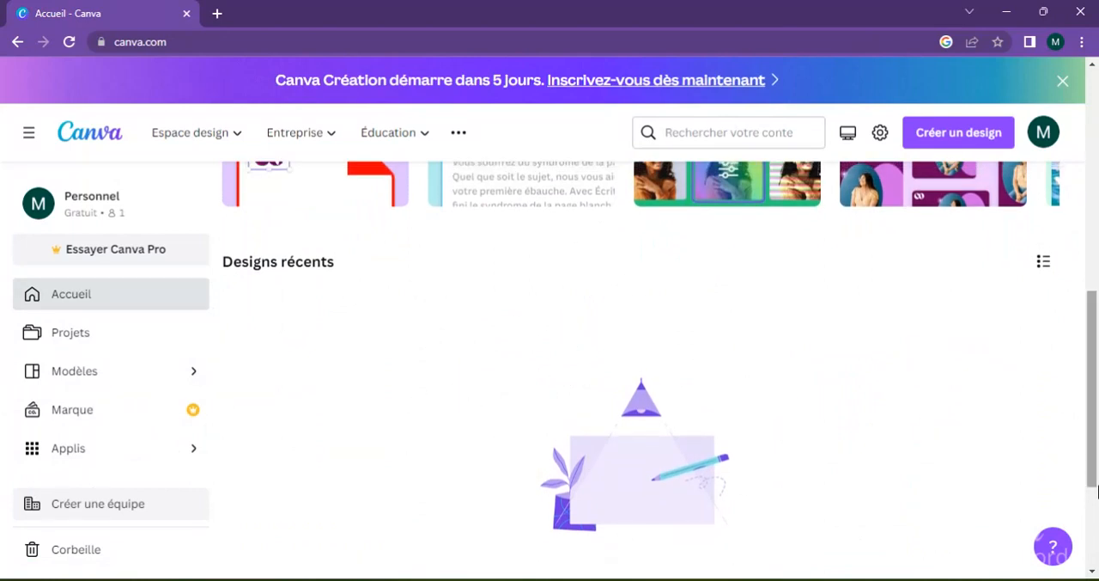
left_click_drag(1097, 460, 1089, 197)
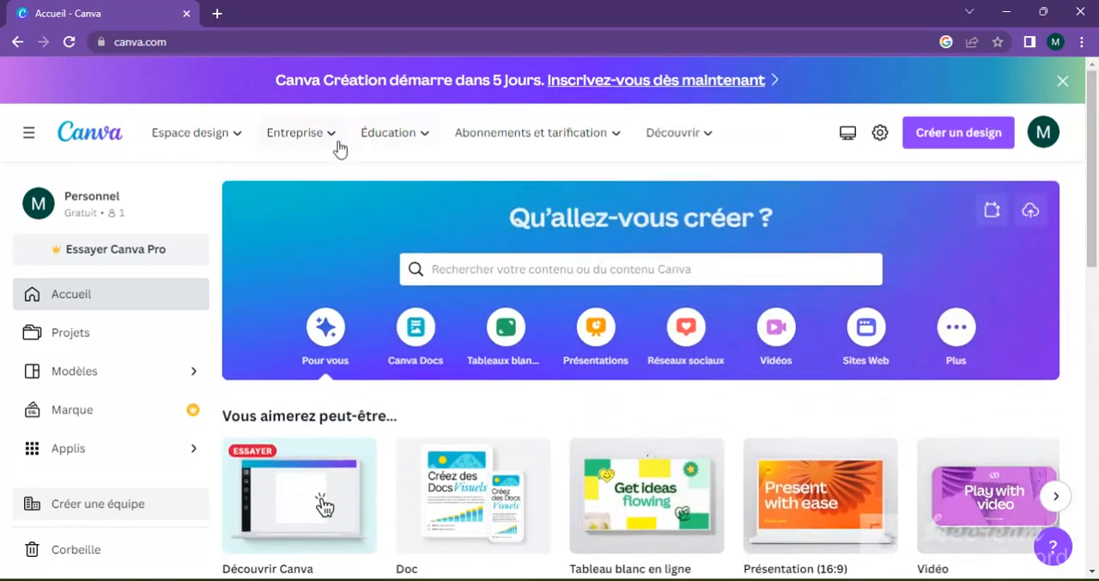
mouse_move(337, 146)
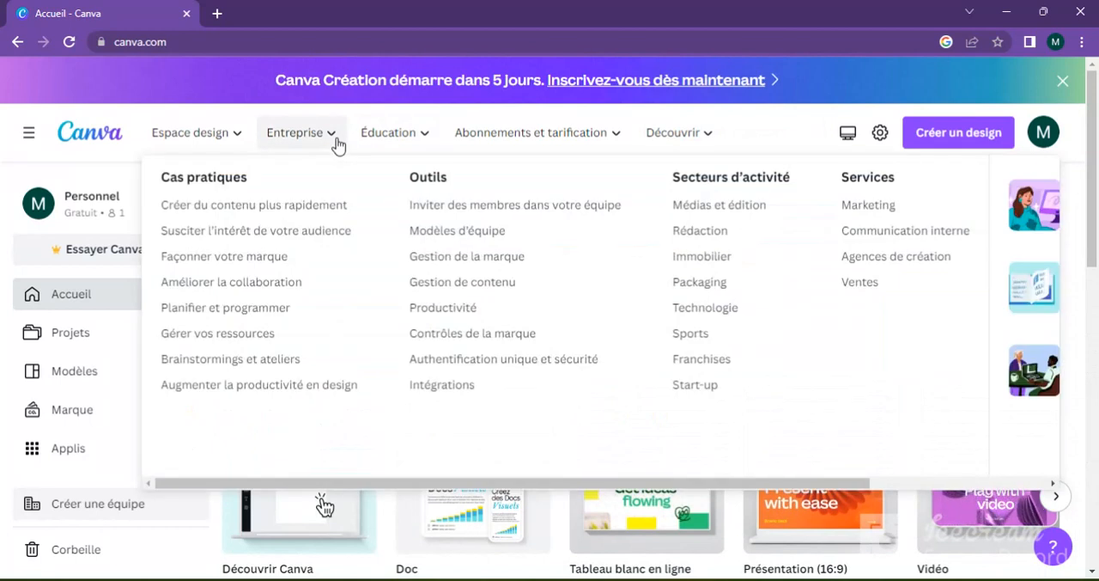
mouse_move(706, 144)
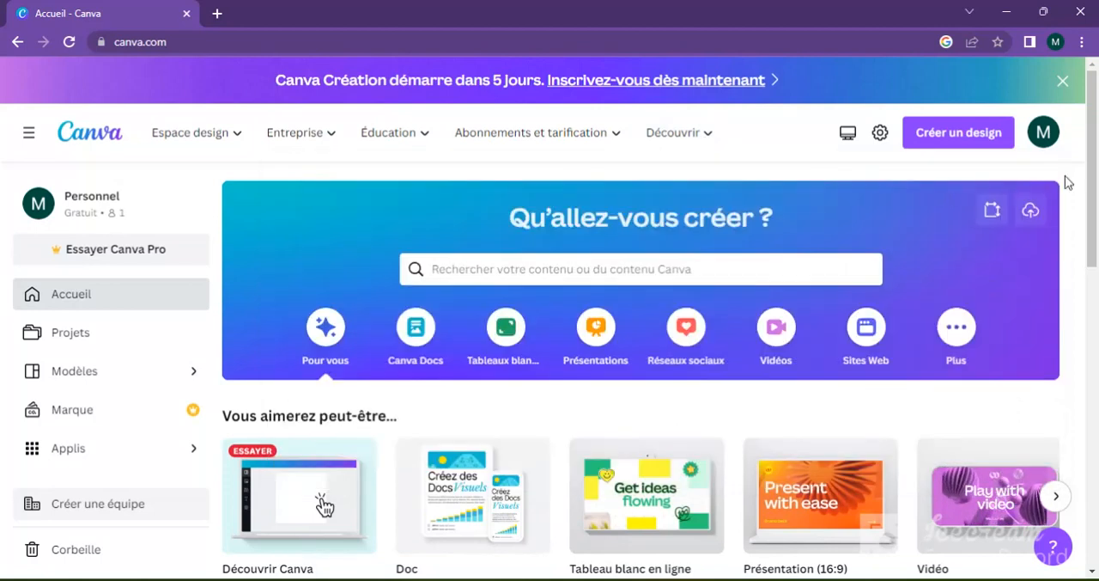
mouse_move(1096, 175)
left_mouse_down()
mouse_move(1096, 480)
mouse_move(1096, 182)
left_mouse_up()
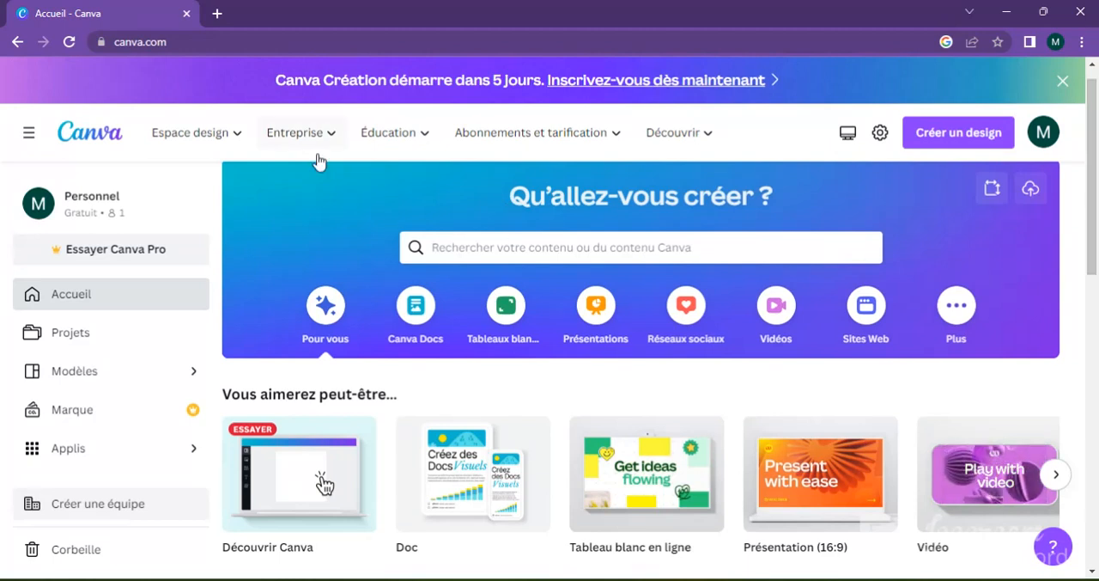
Step: Open the Faire un logo page from Espace design and start a new free logo design
mouse_move(316, 152)
mouse_move(228, 132)
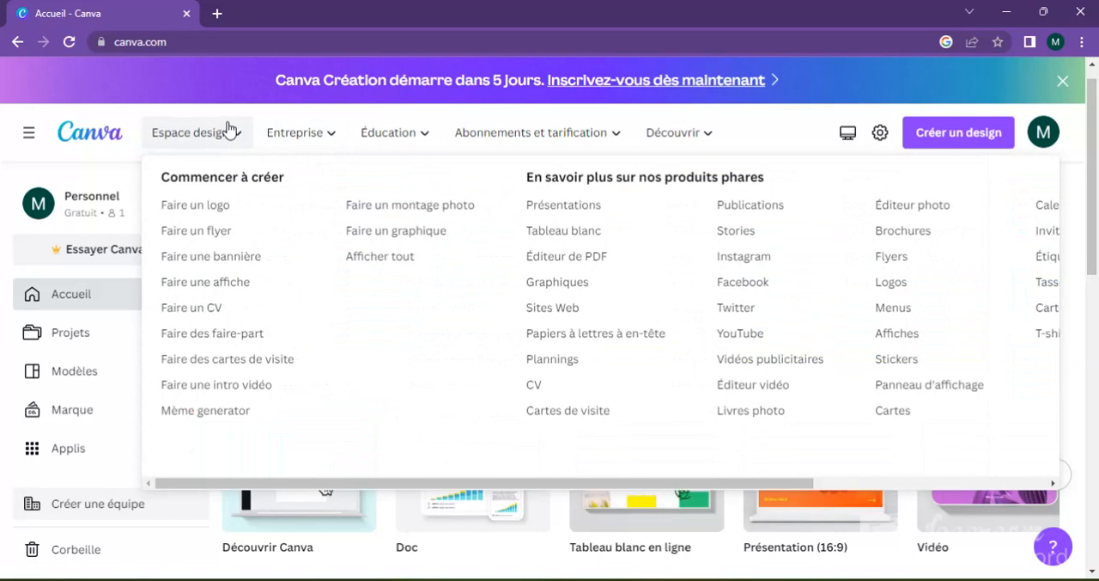
left_click(221, 218)
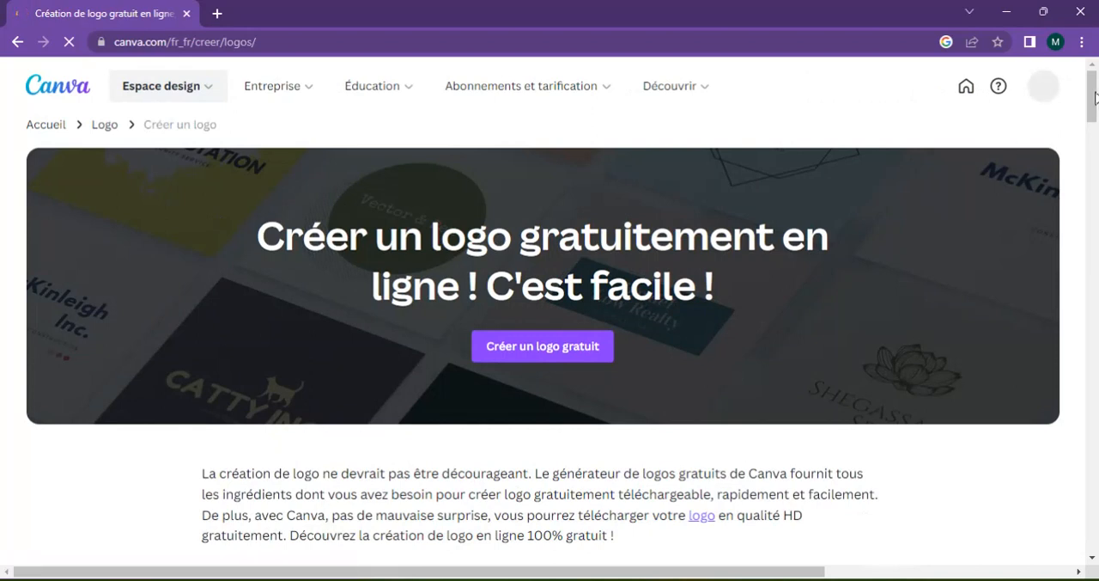
scroll(1091, 103, "down", 1)
mouse_move(1092, 104)
left_mouse_down()
mouse_move(1095, 386)
mouse_move(1089, 91)
left_mouse_up()
left_click(545, 359)
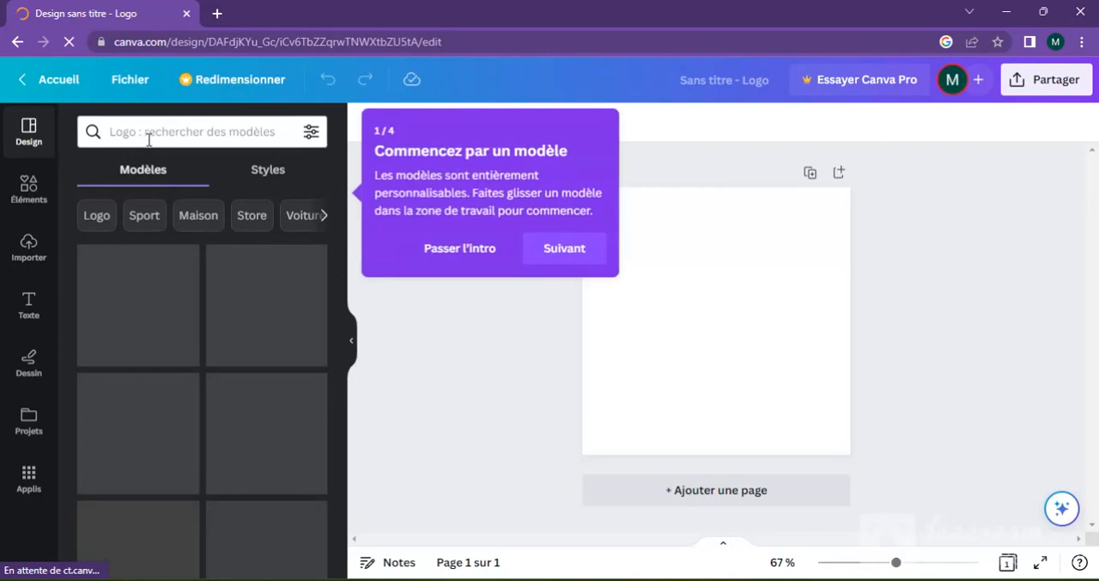
Step: Go through the four-part editor introduction and close it
left_click(552, 255)
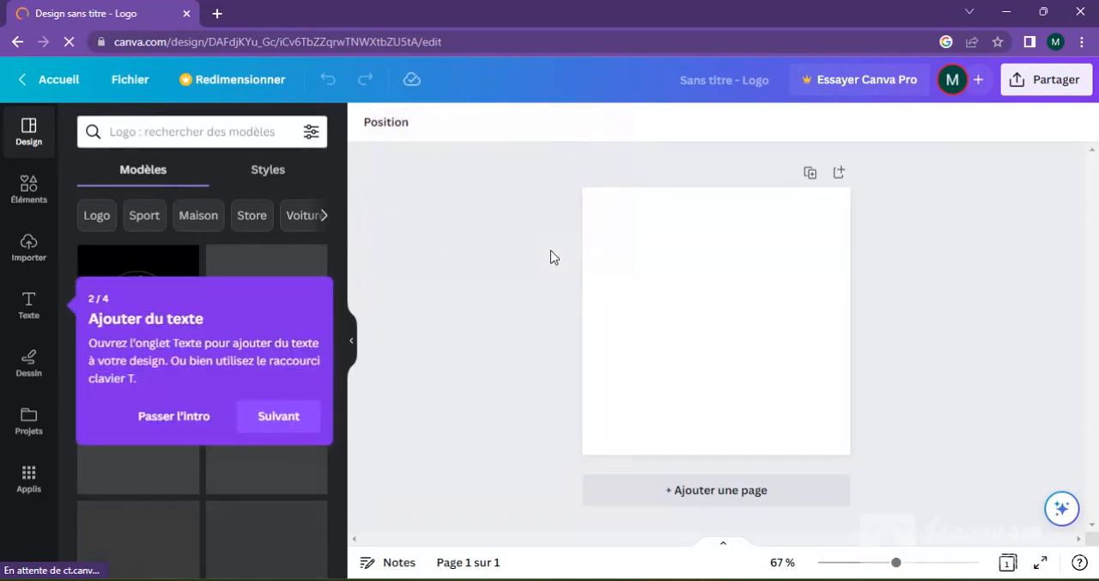
left_click(294, 422)
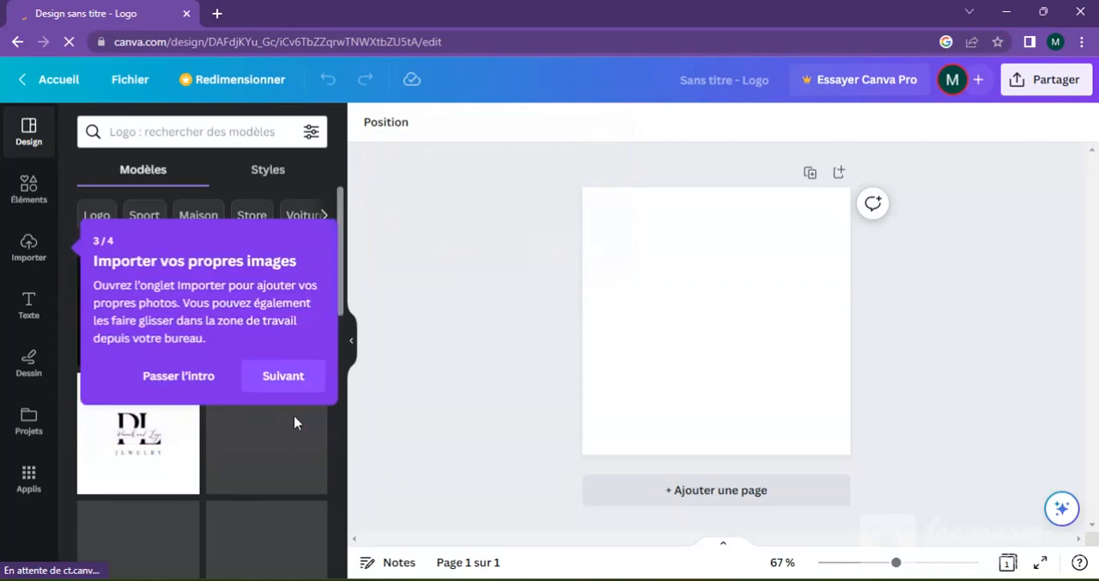
left_click(294, 393)
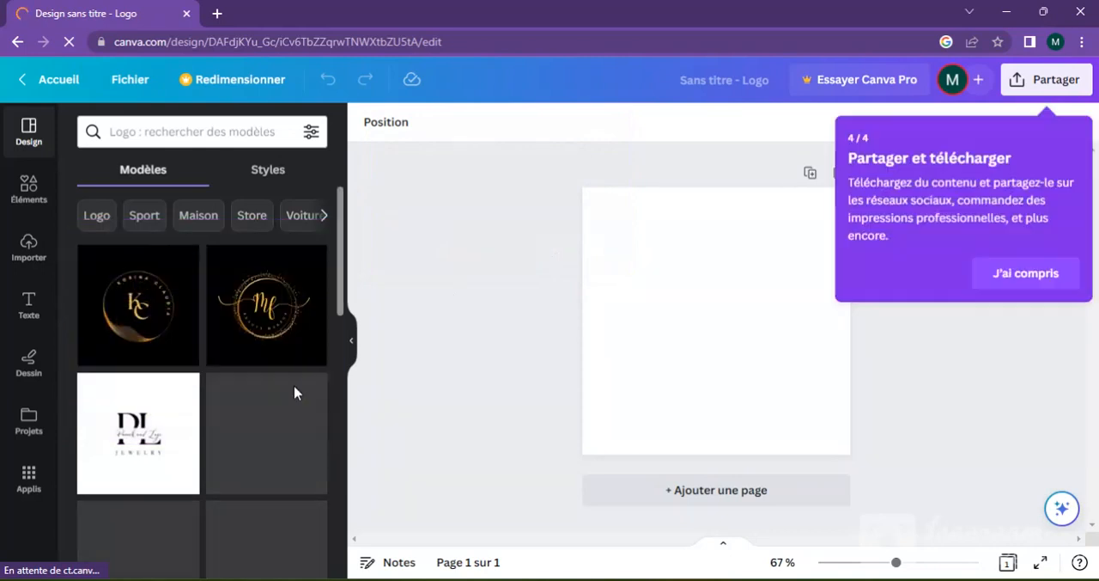
left_click(1048, 271)
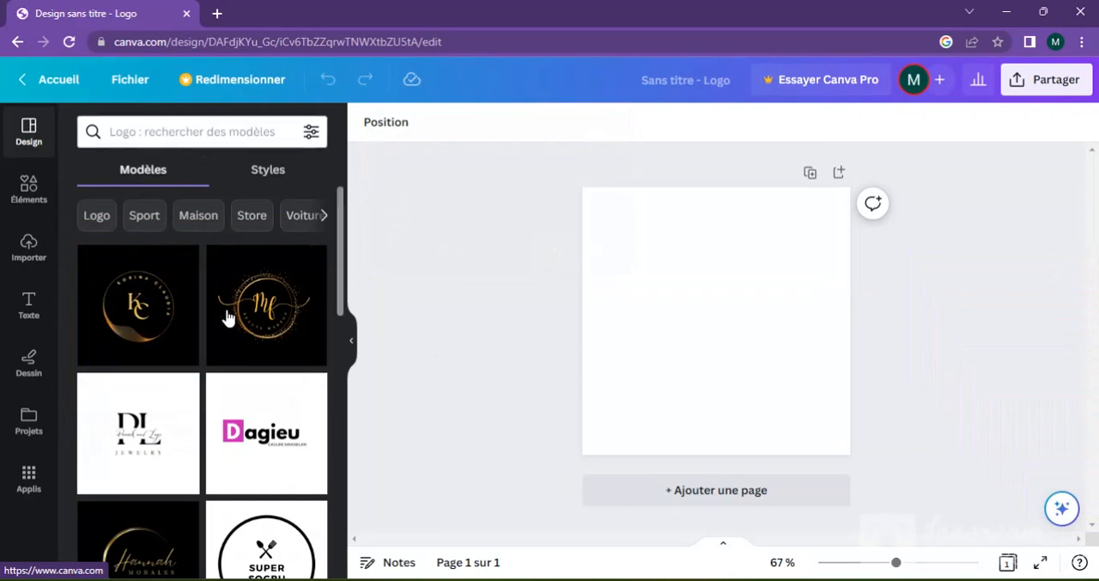
Step: Browse the logo templates and apply the round SUPER SOGBU template with the crossed spoon and fork to the page
left_click_drag(341, 277, 335, 236)
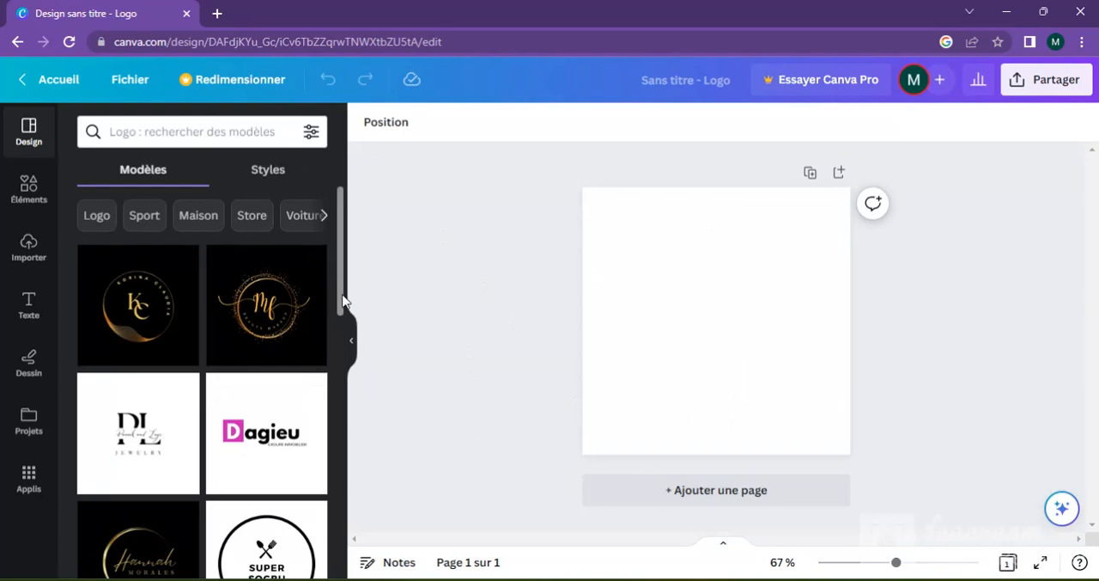
left_click_drag(342, 301, 338, 349)
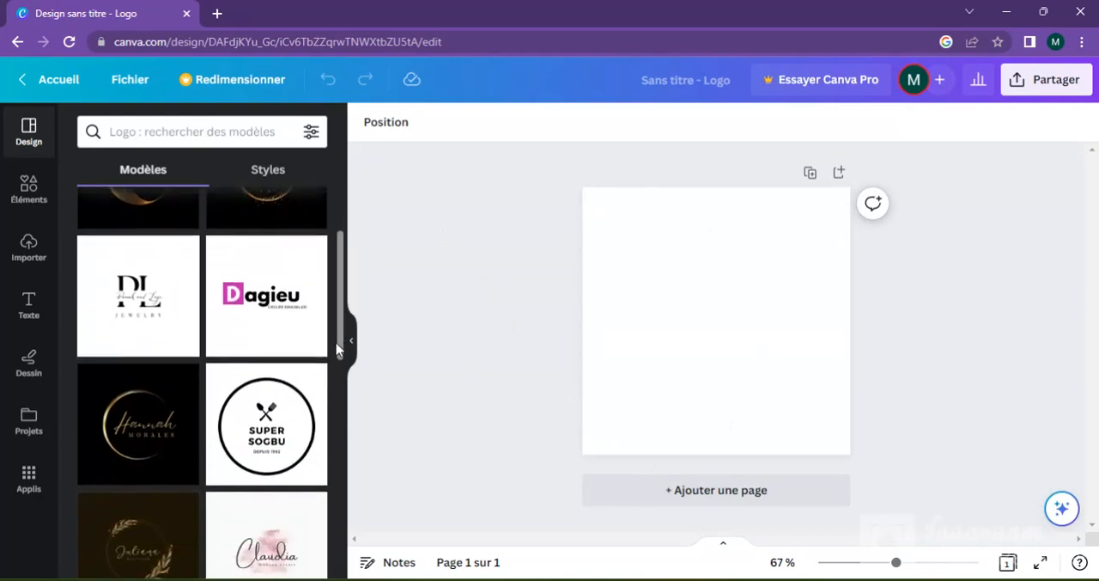
left_click(254, 437)
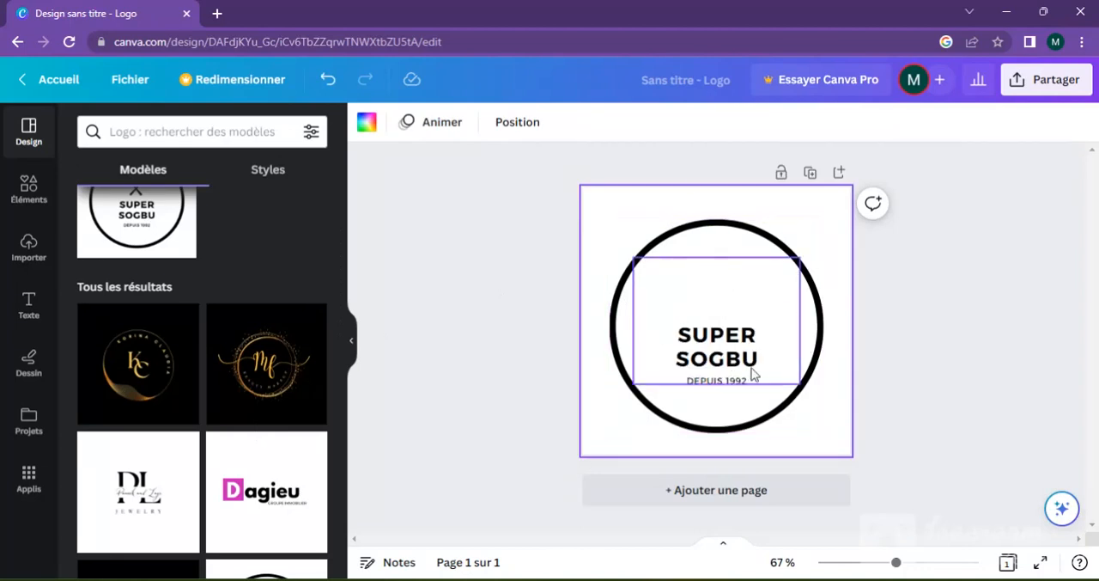
Step: Select the logo's text, its black circle and the page background in turn to look at their editing options
left_click(704, 357)
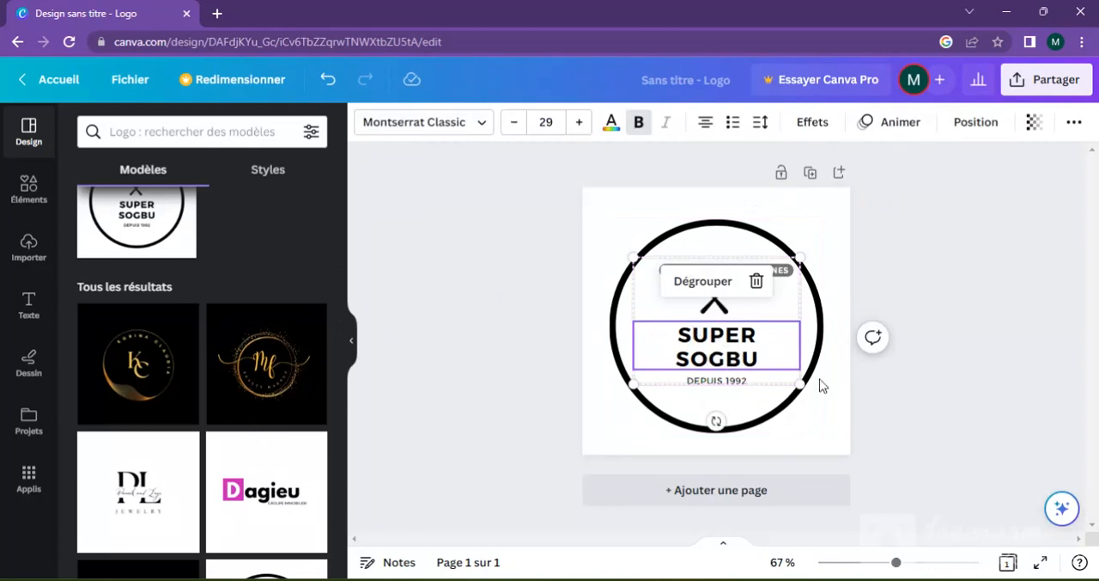
left_click(734, 421)
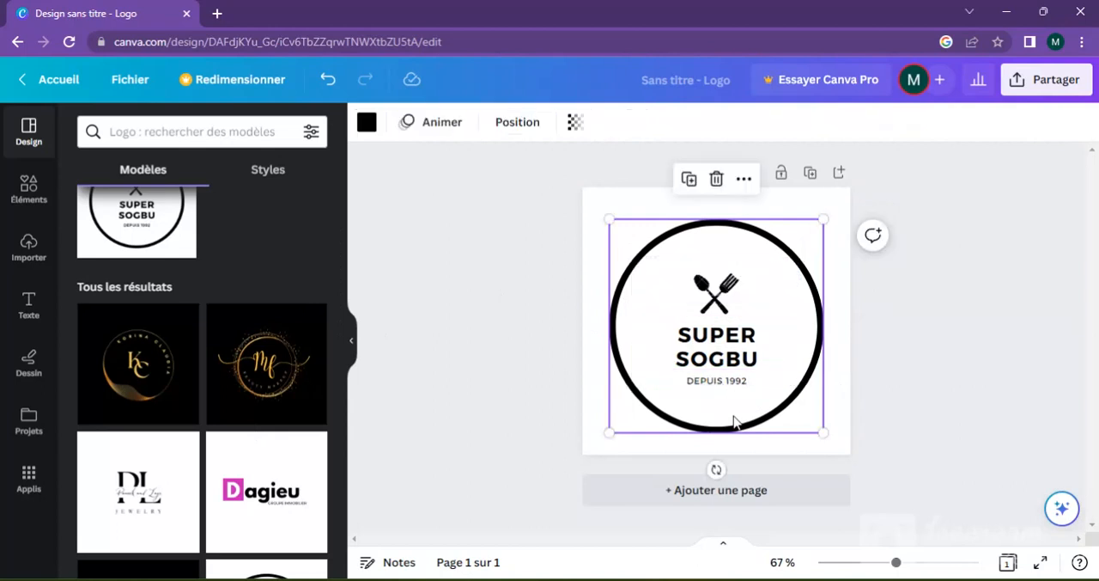
left_click(597, 228)
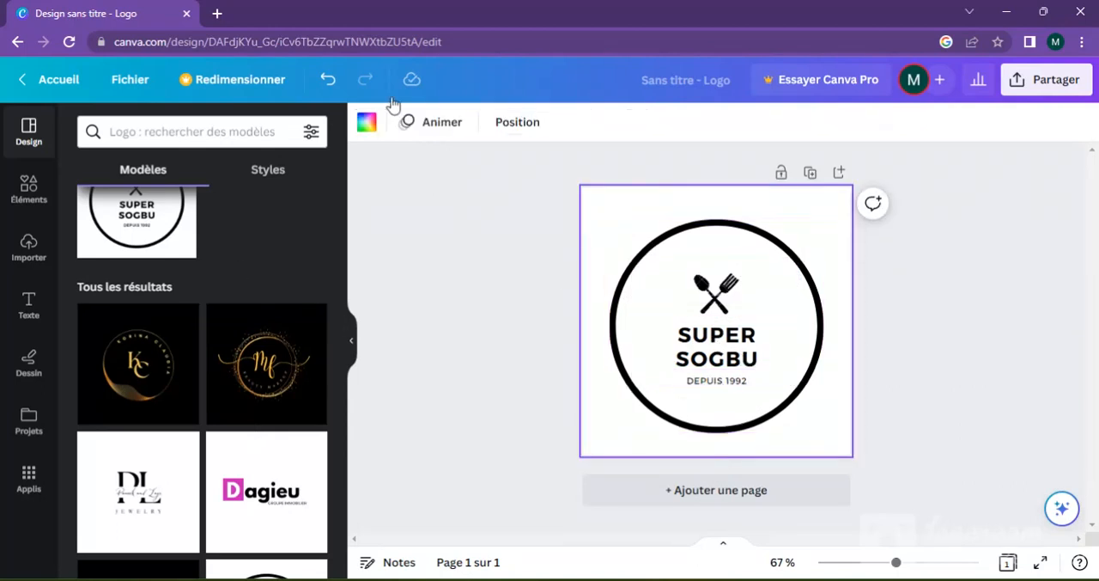
Step: Select the central text group and look through the list of available fonts
left_click(716, 337)
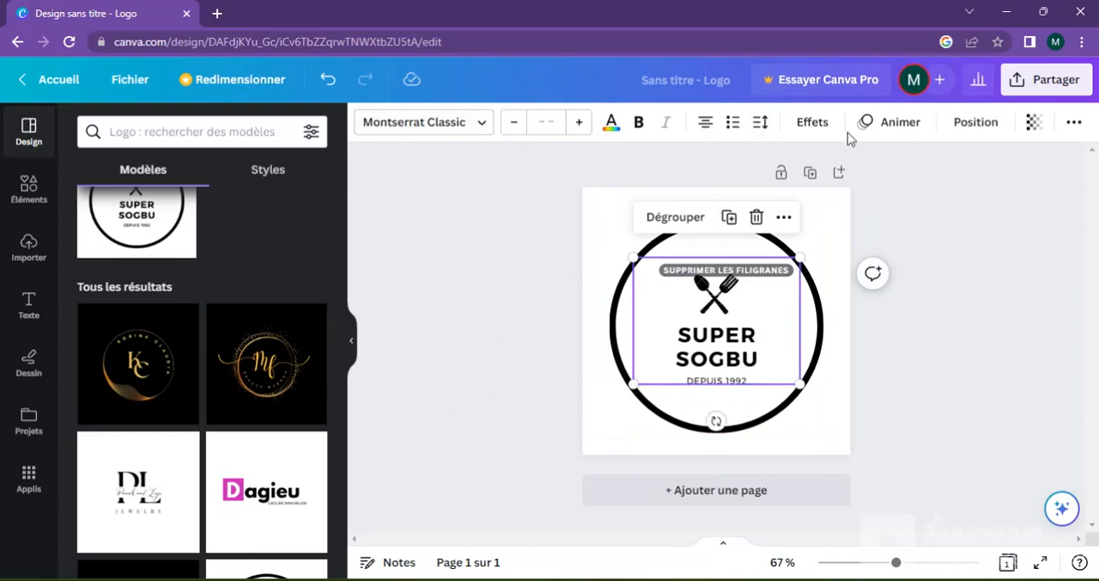
left_click(481, 124)
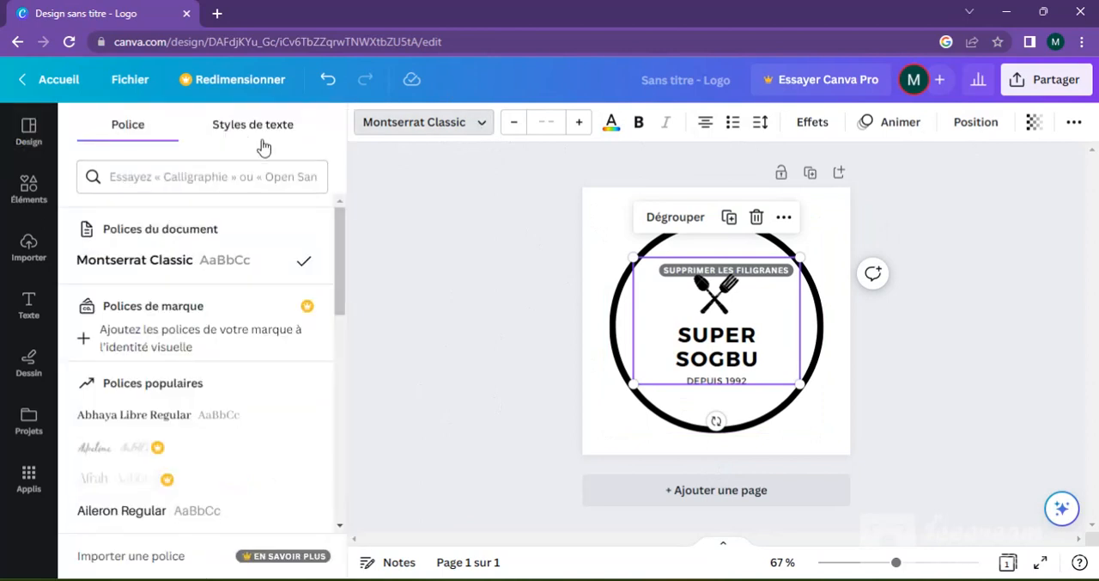
scroll(337, 290, "down", 1)
scroll(338, 290, "down", 2)
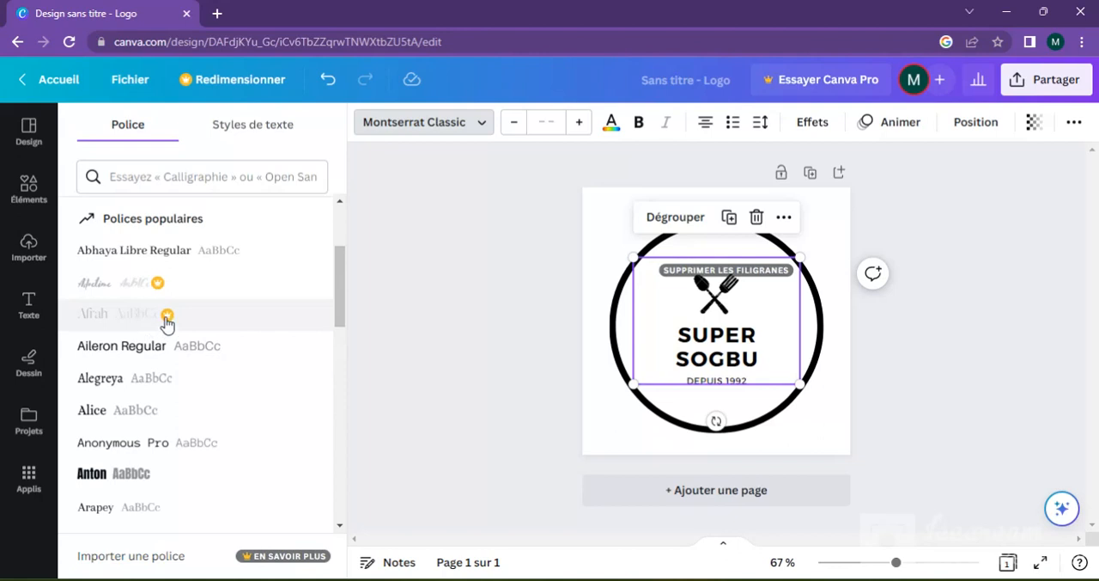
left_click_drag(339, 318, 341, 344)
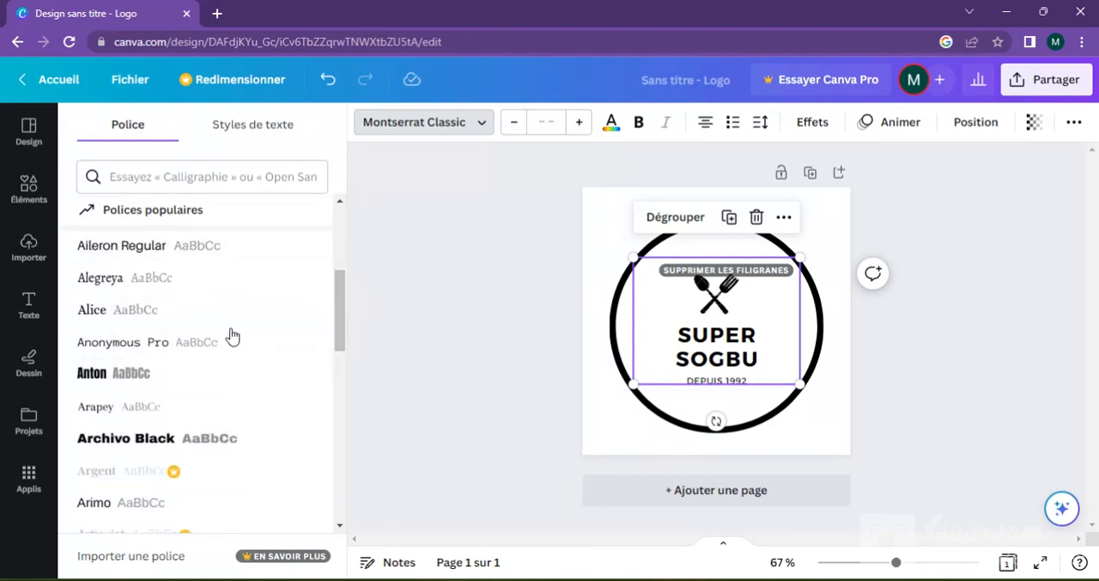
left_click_drag(339, 311, 338, 215)
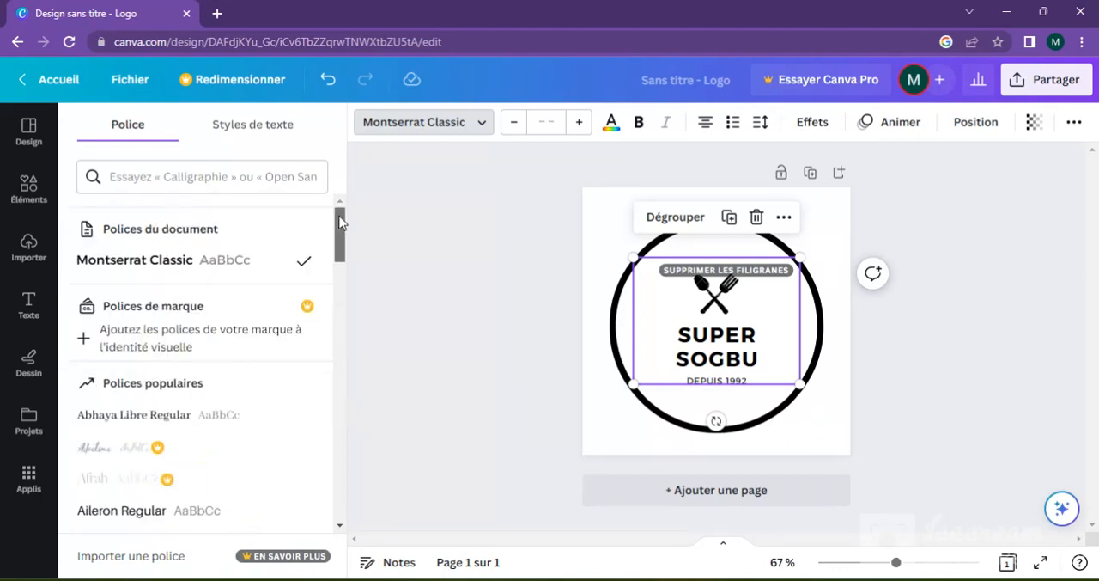
Step: Increase the text group's font size by one step and make all its text bold
left_click(582, 133)
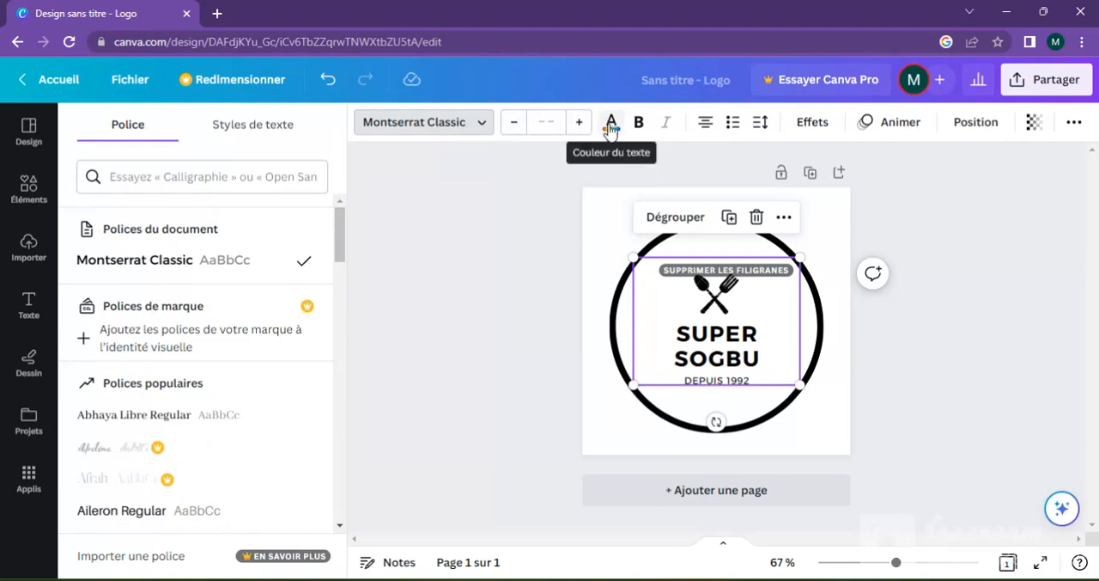
left_click(611, 128)
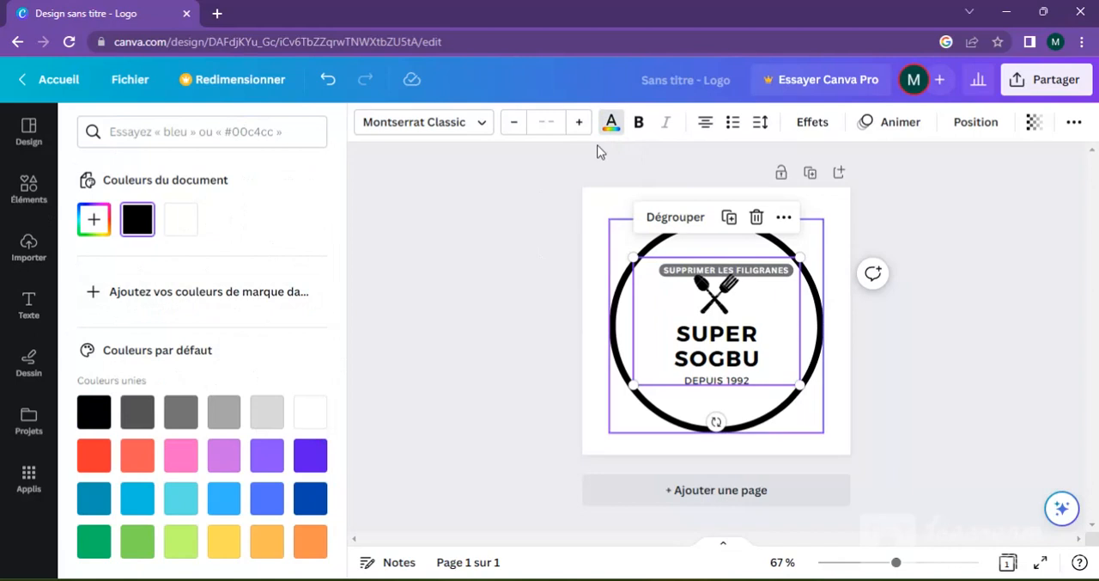
left_click(640, 130)
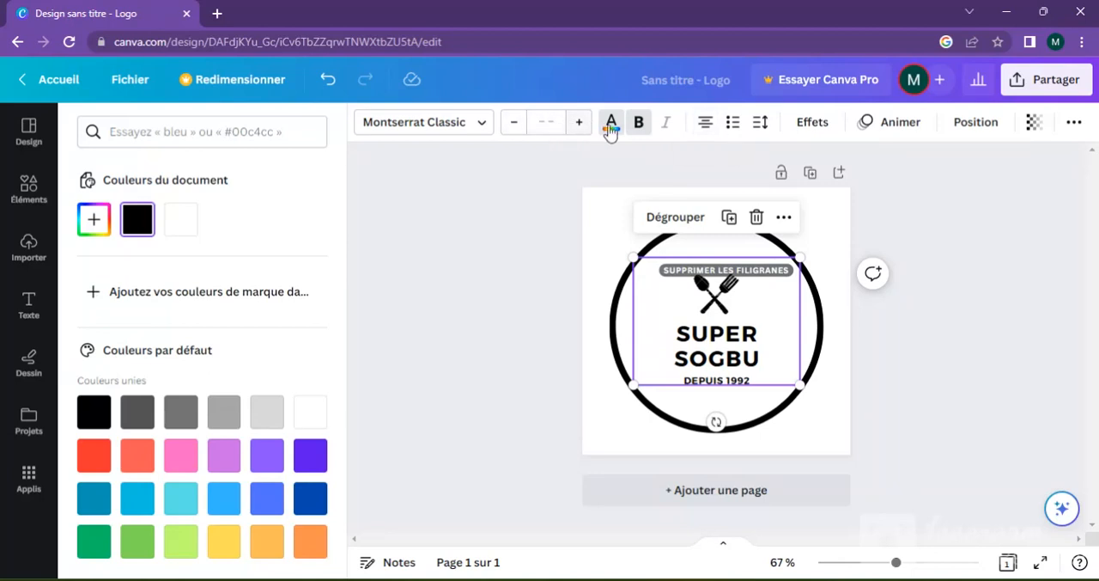
left_click(639, 129)
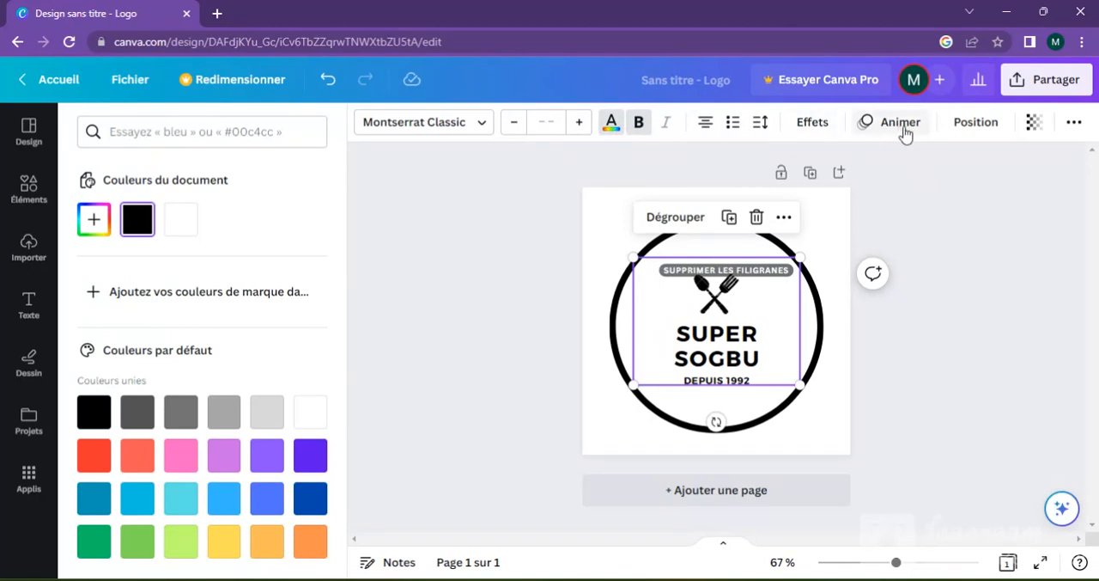
Step: Look over the text group's position, transparency and additional formatting options
left_click(973, 128)
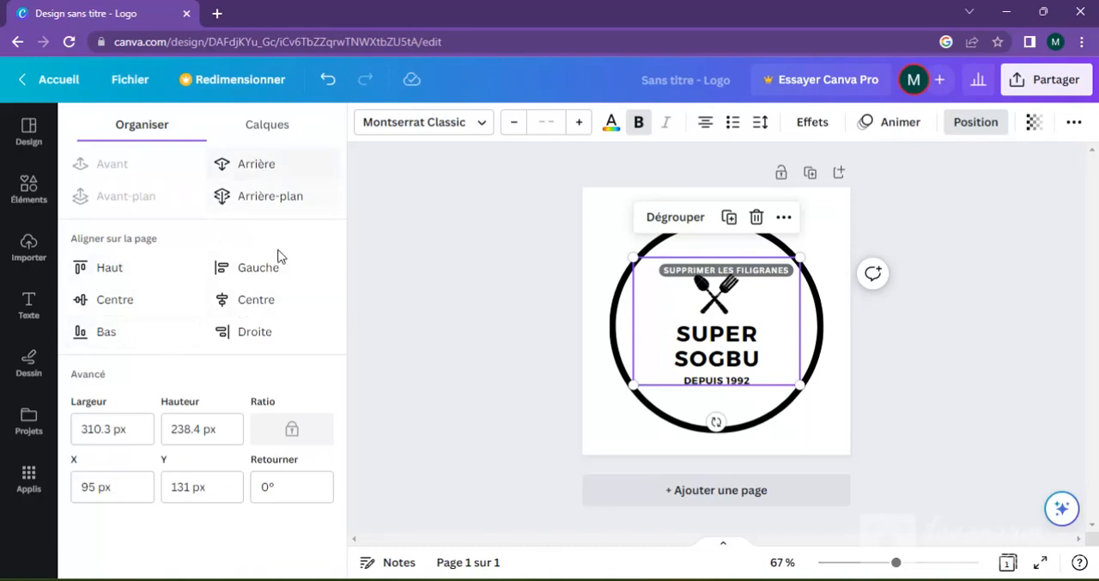
left_click(1031, 126)
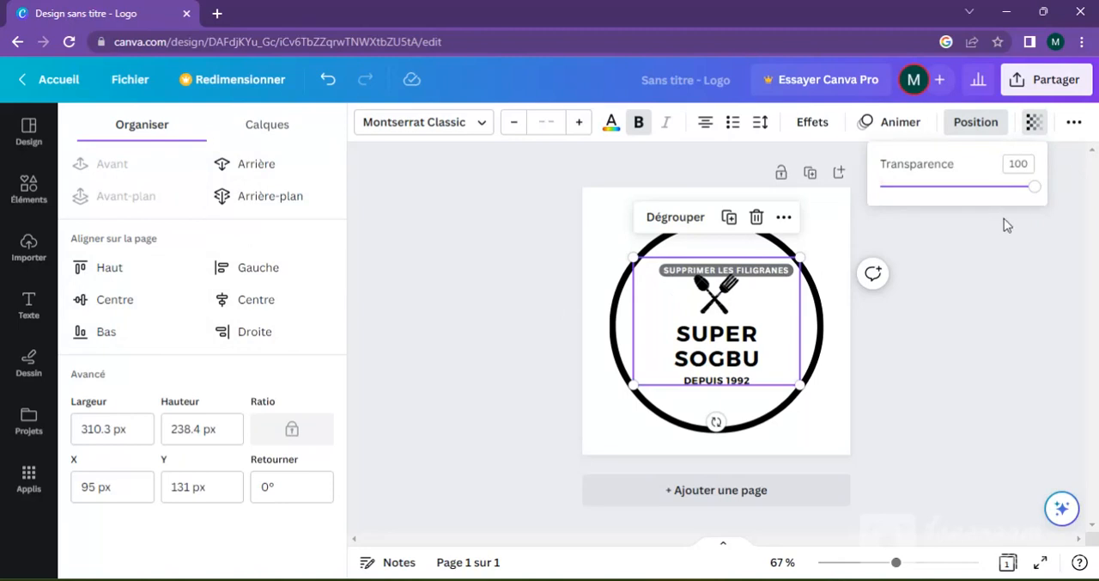
left_click(986, 262)
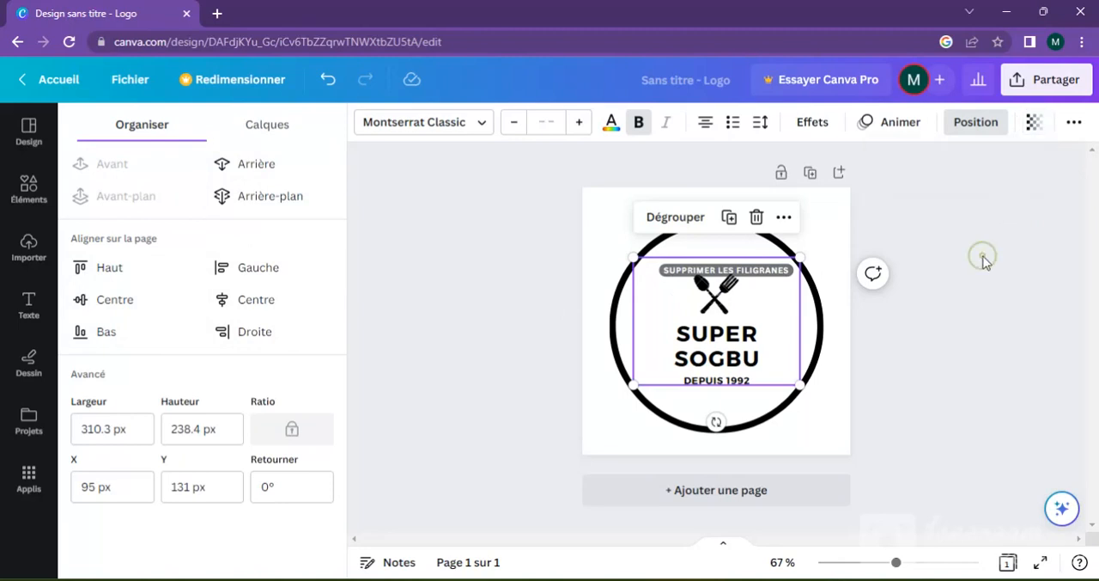
left_click(1074, 124)
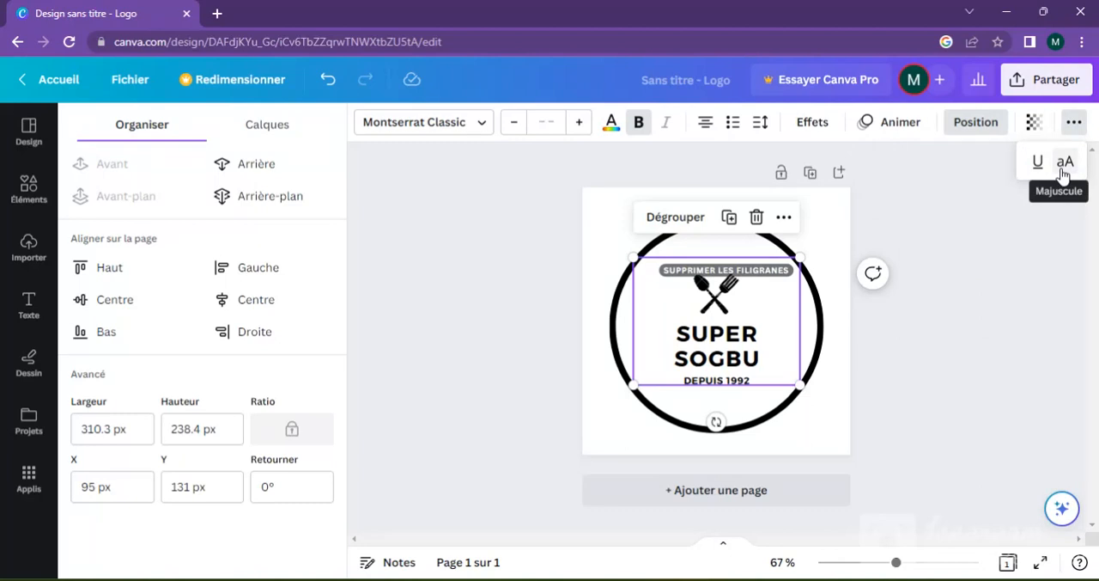
left_click(442, 224)
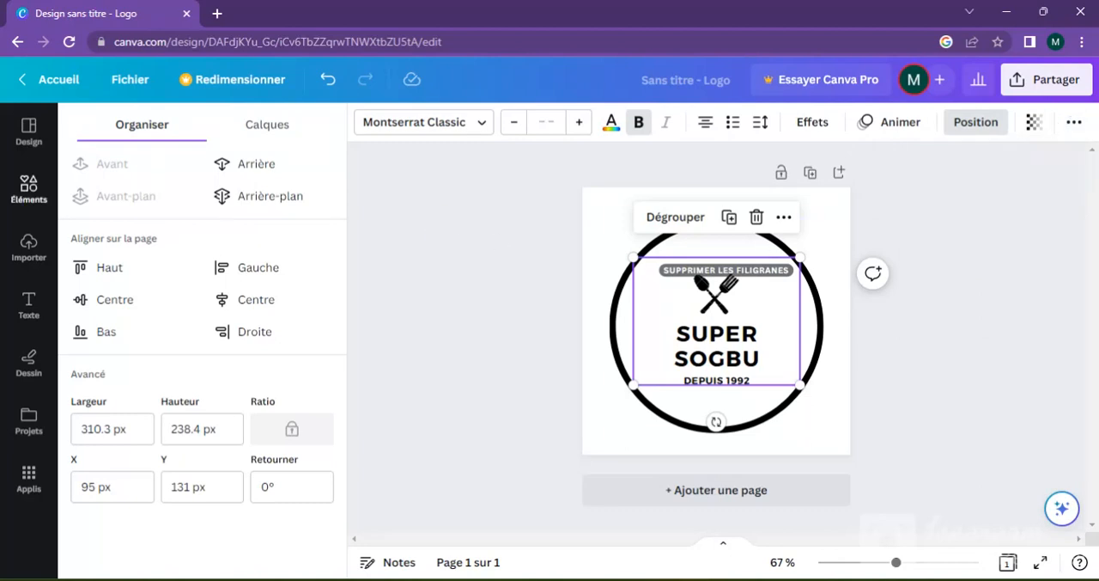
Step: Return to the design templates, show the Voiture category and browse its logos
left_click(29, 131)
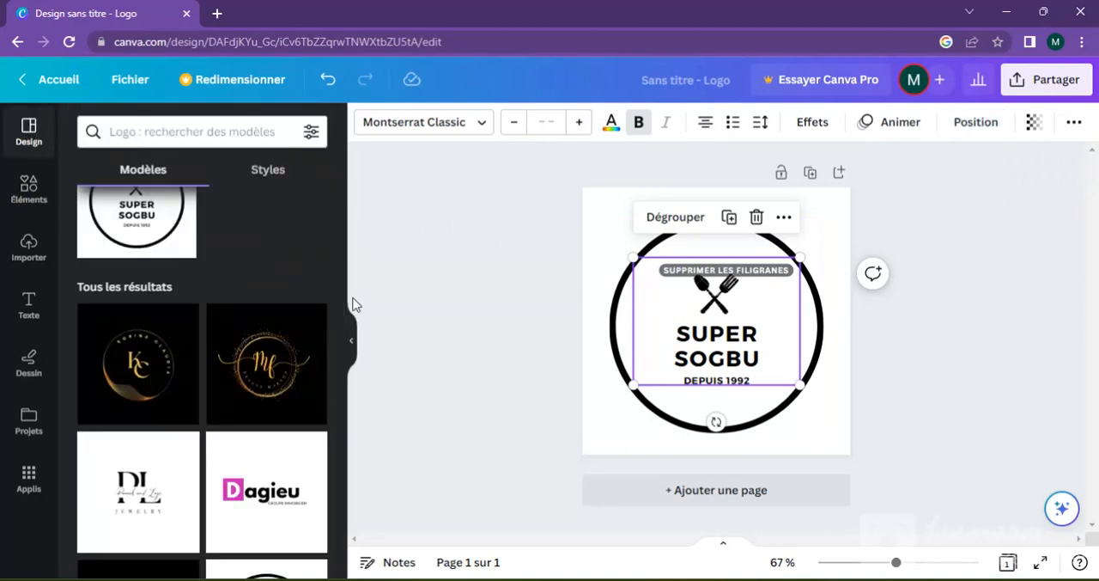
scroll(340, 258, "up", 2)
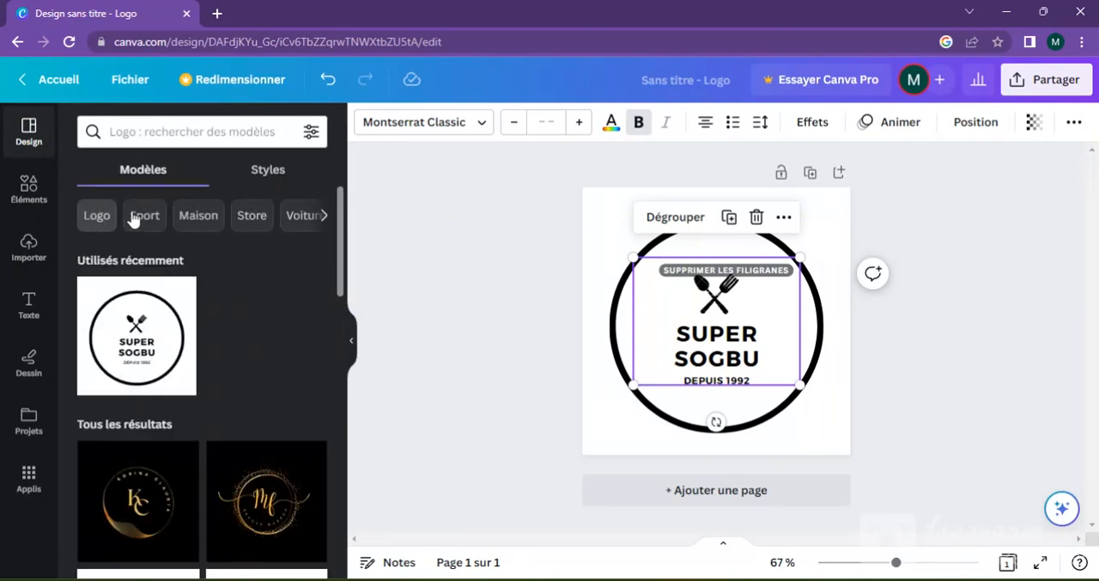
left_click(302, 216)
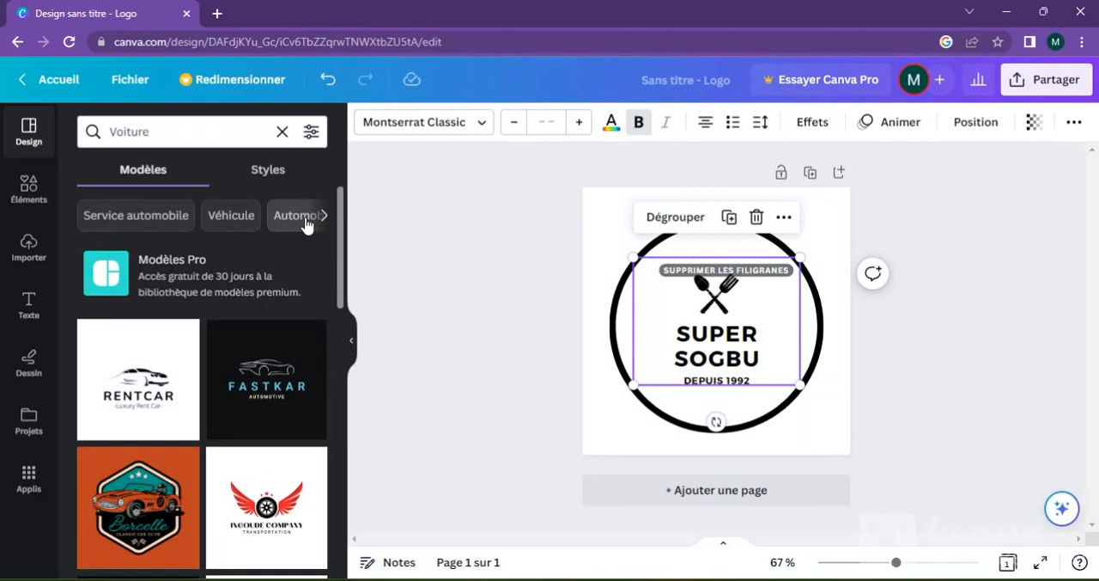
left_click_drag(340, 260, 340, 305)
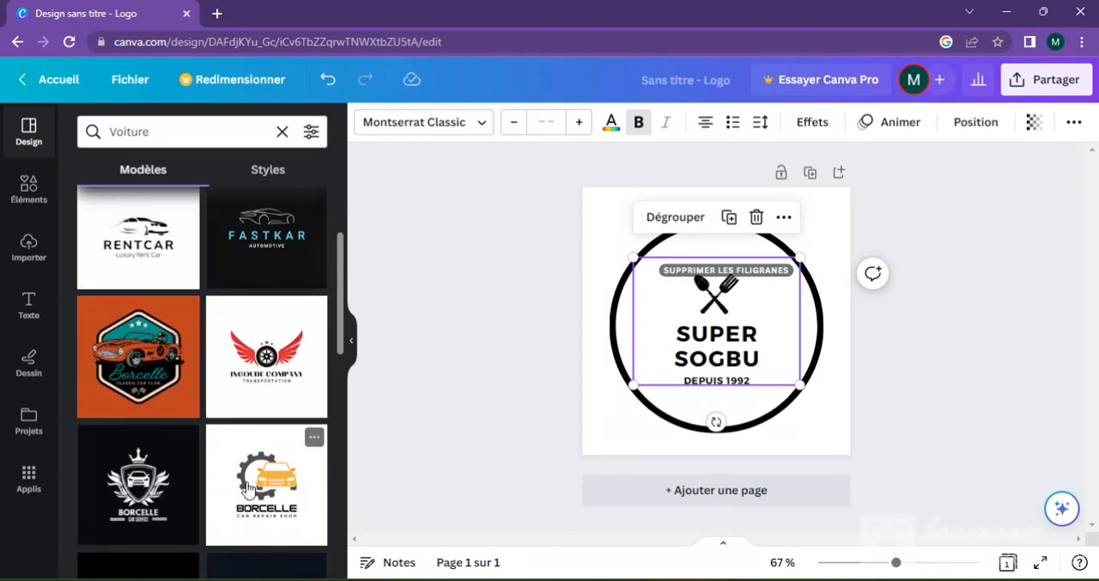
left_click_drag(340, 314, 321, 472)
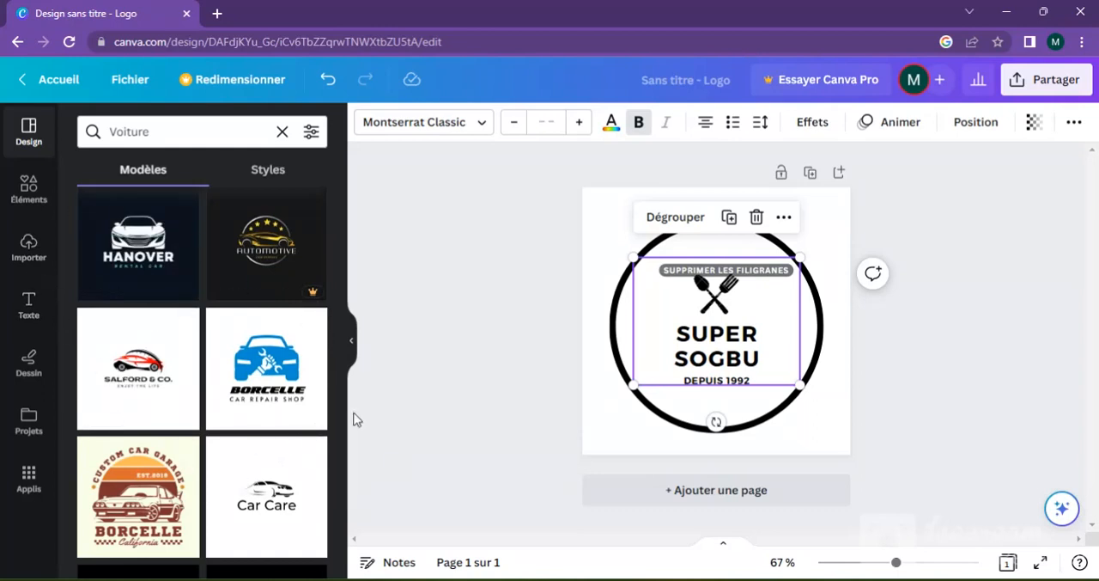
left_click_drag(344, 430, 348, 278)
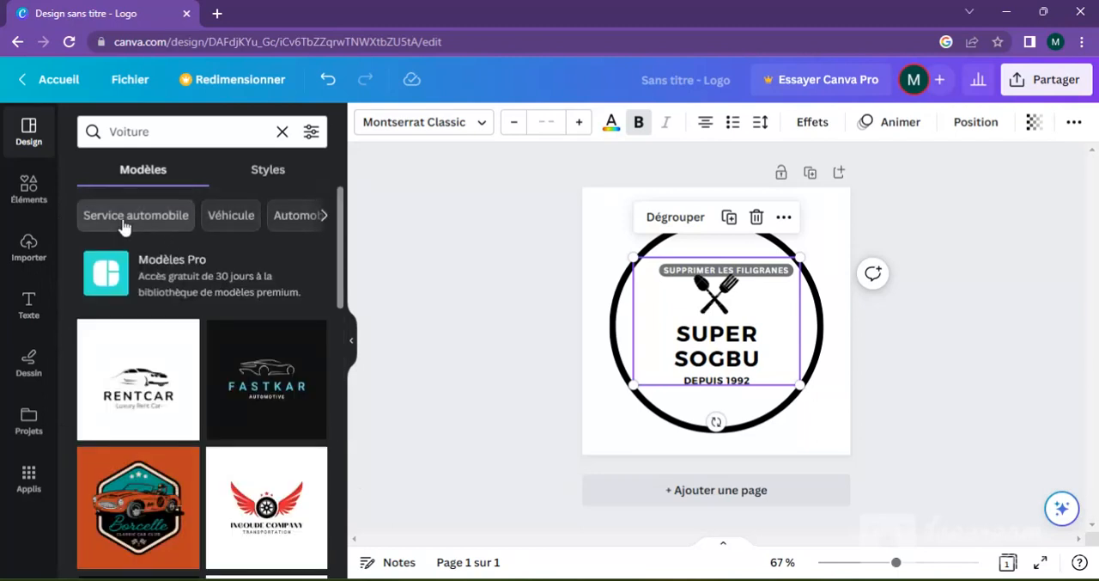
Step: Look through the car-related logo categories and show the Lavage auto templates
left_click(325, 218)
left_click(325, 221)
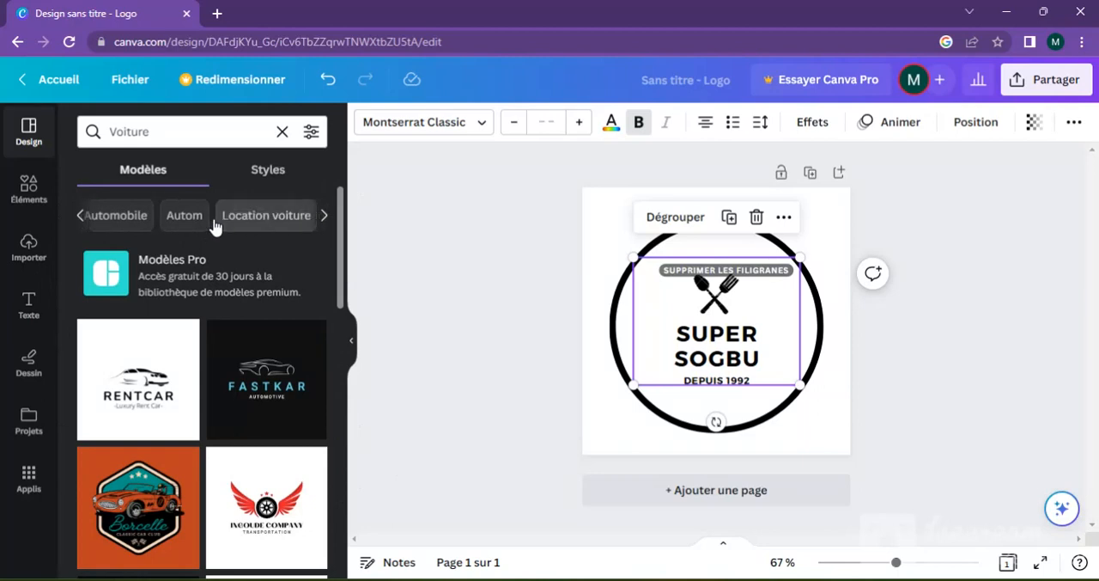
left_click(325, 220)
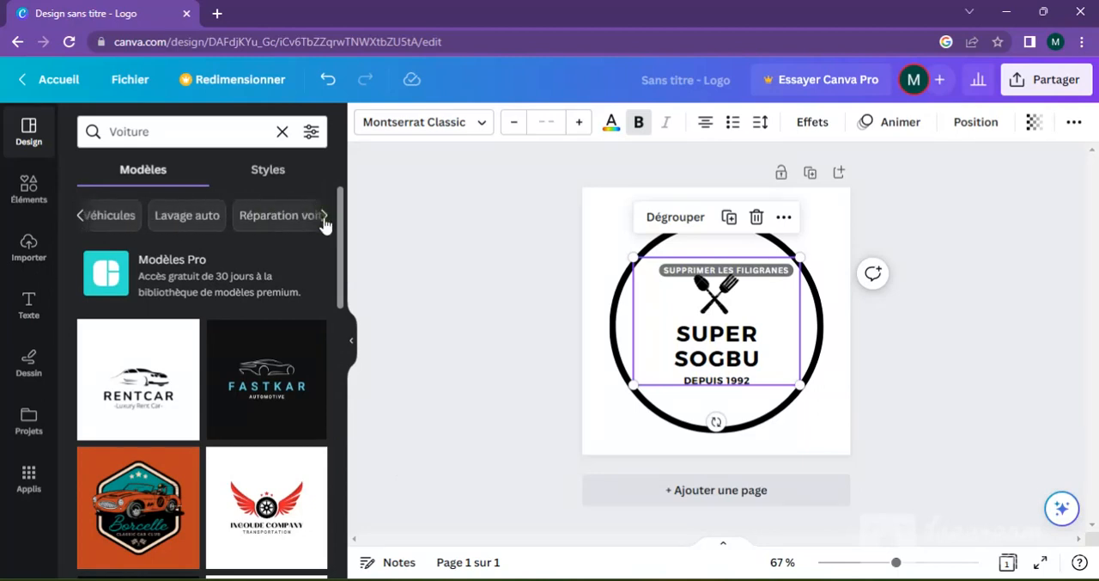
left_click(187, 217)
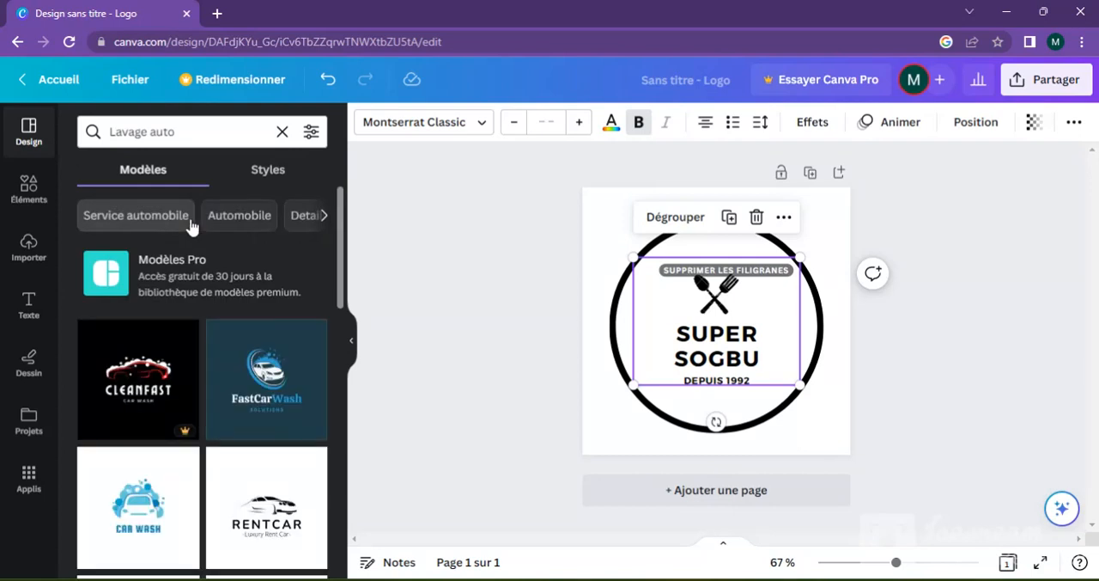
left_click(323, 216)
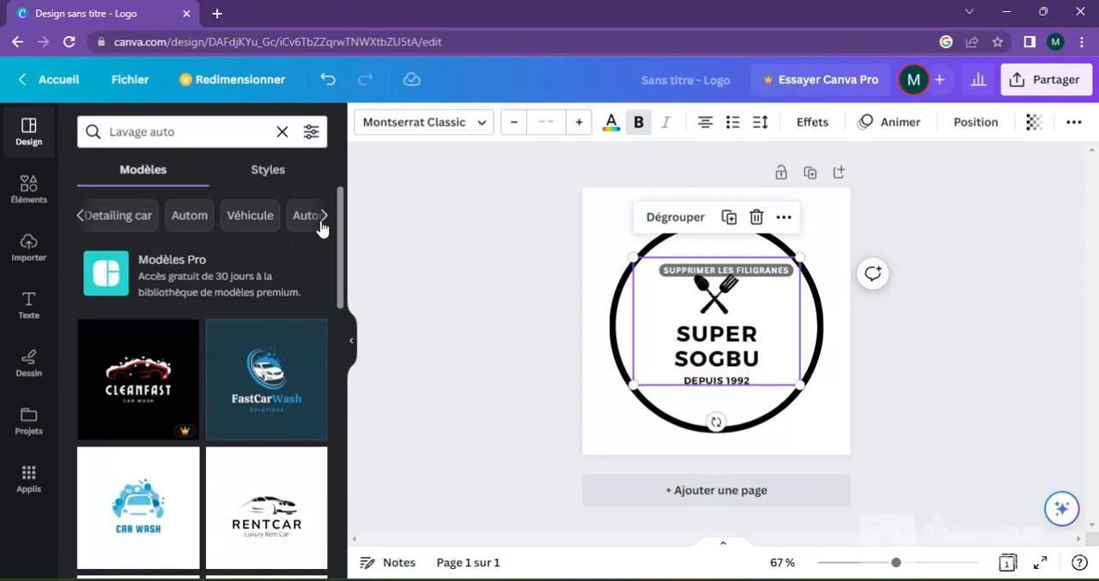
Step: Search the logo templates for "sport" and browse the matching designs
left_click(195, 131)
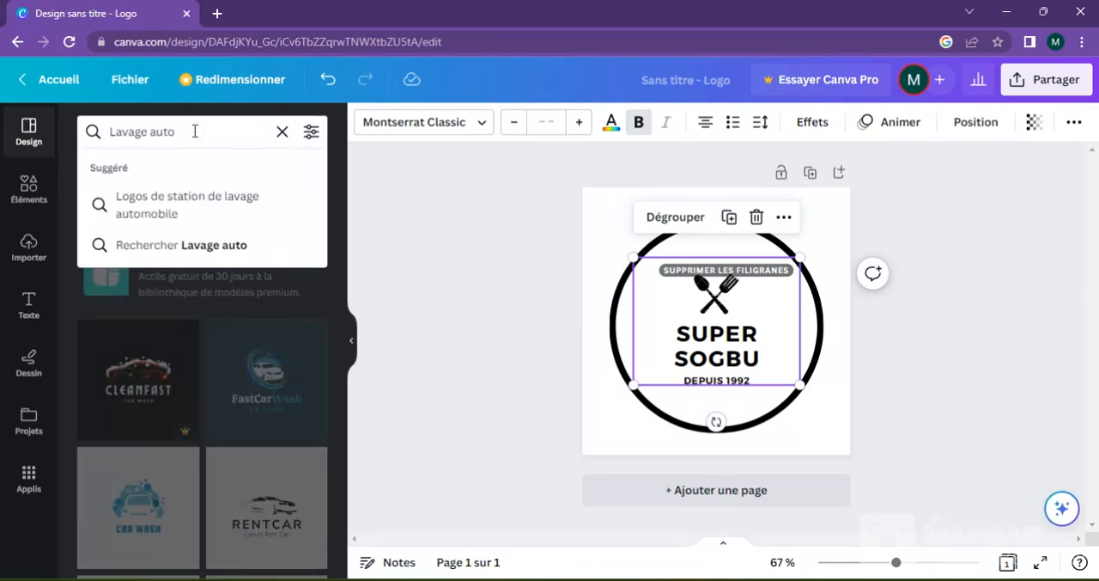
key("ctrl+a")
key("BackSpace")
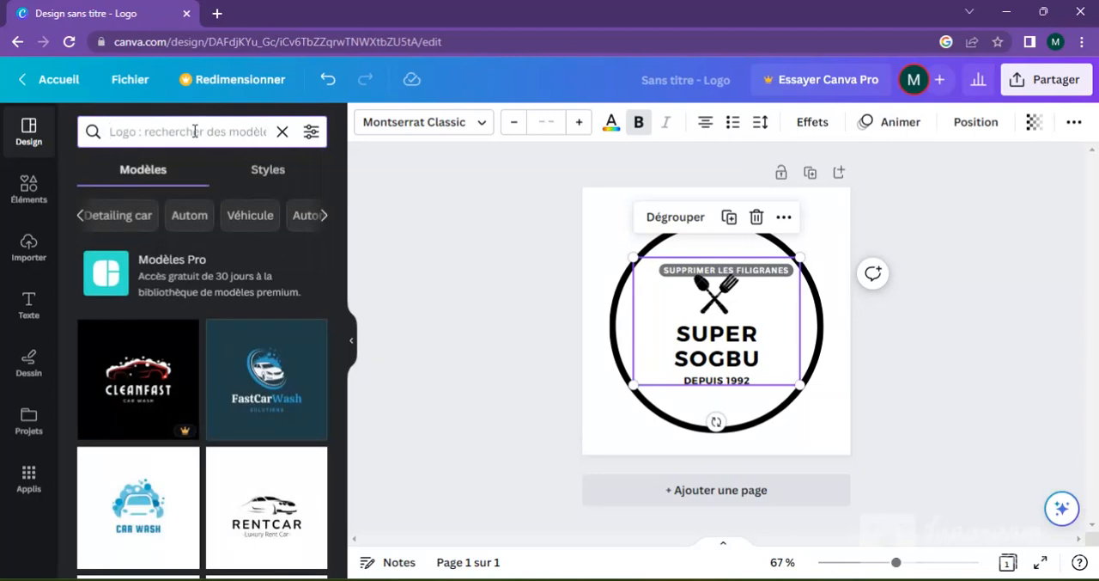
type("sport")
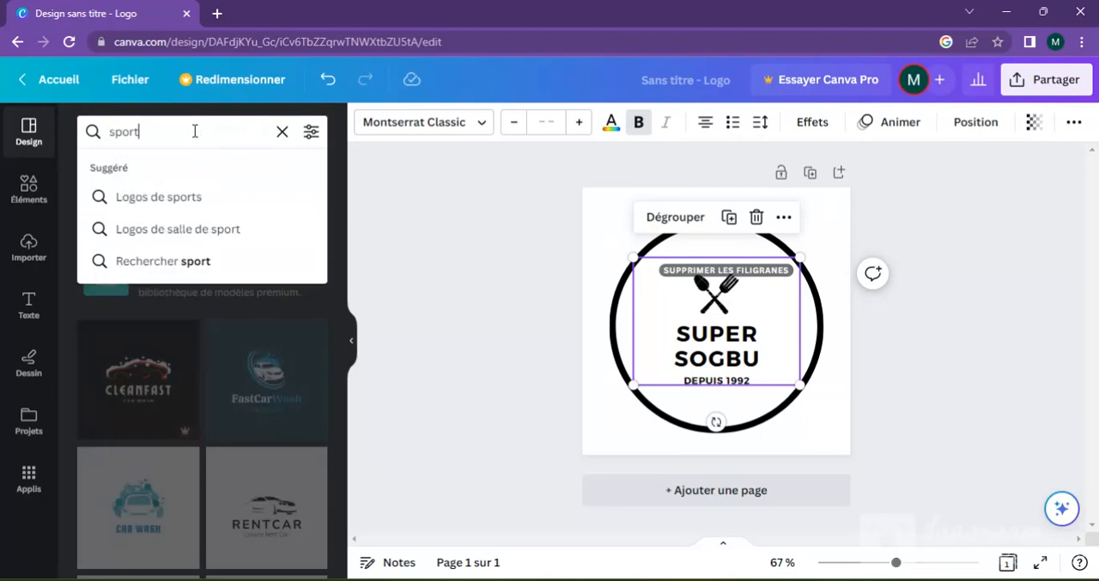
key("Return")
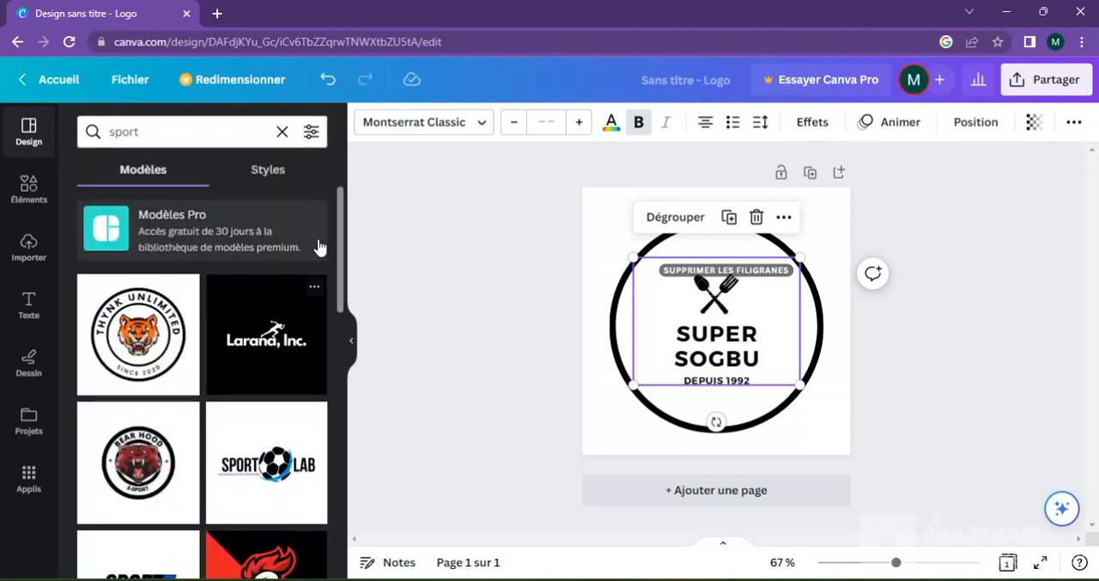
left_click_drag(341, 248, 336, 319)
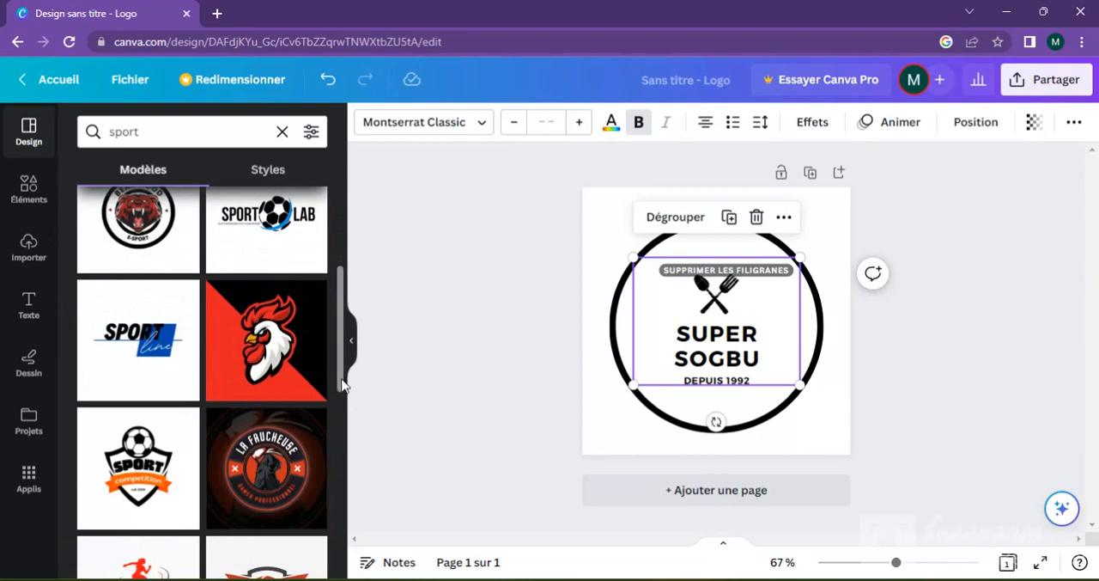
left_click_drag(340, 375, 337, 293)
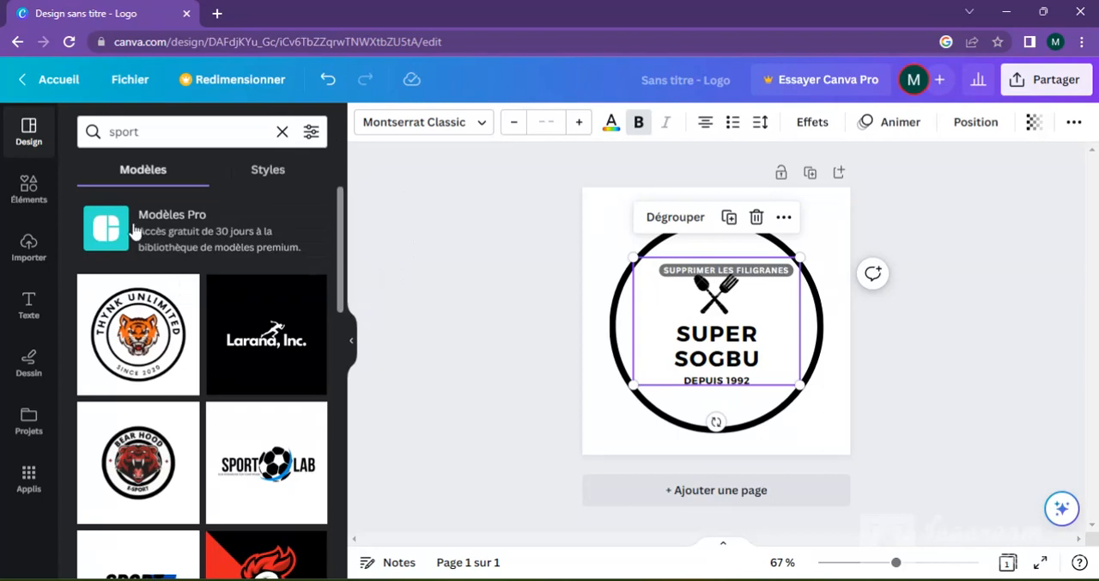
Step: Show the full collection of lines and shapes among the elements, browse it and return to the elements overview
left_click(29, 188)
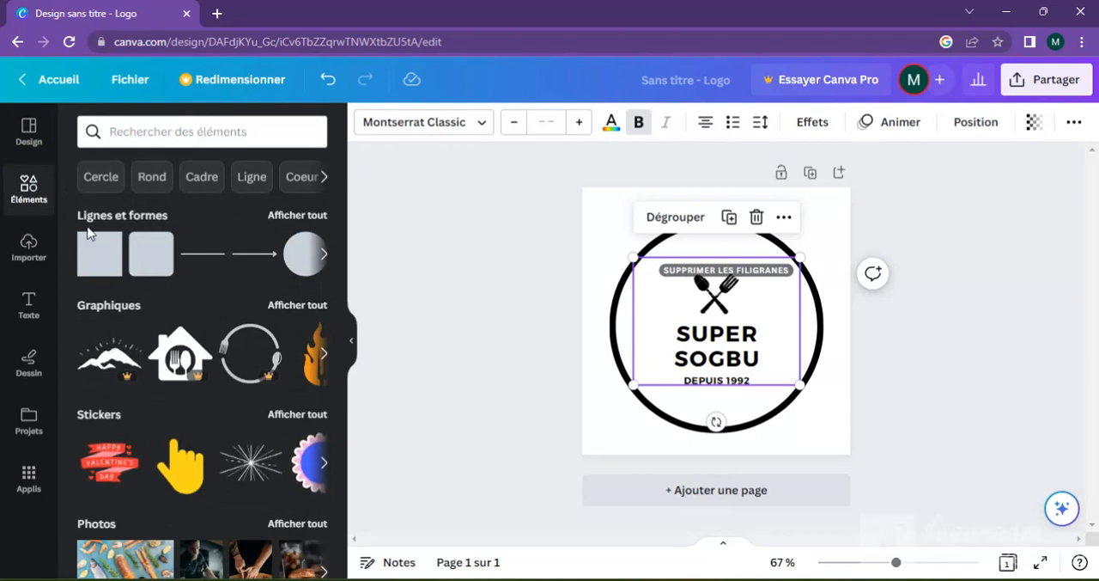
left_click(297, 215)
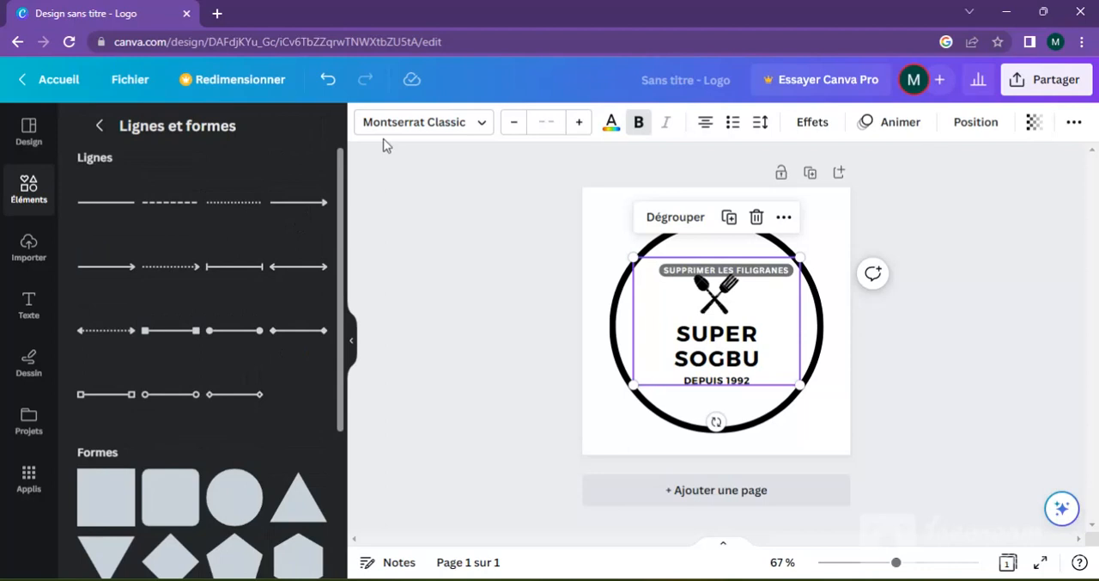
left_click_drag(341, 227, 349, 400)
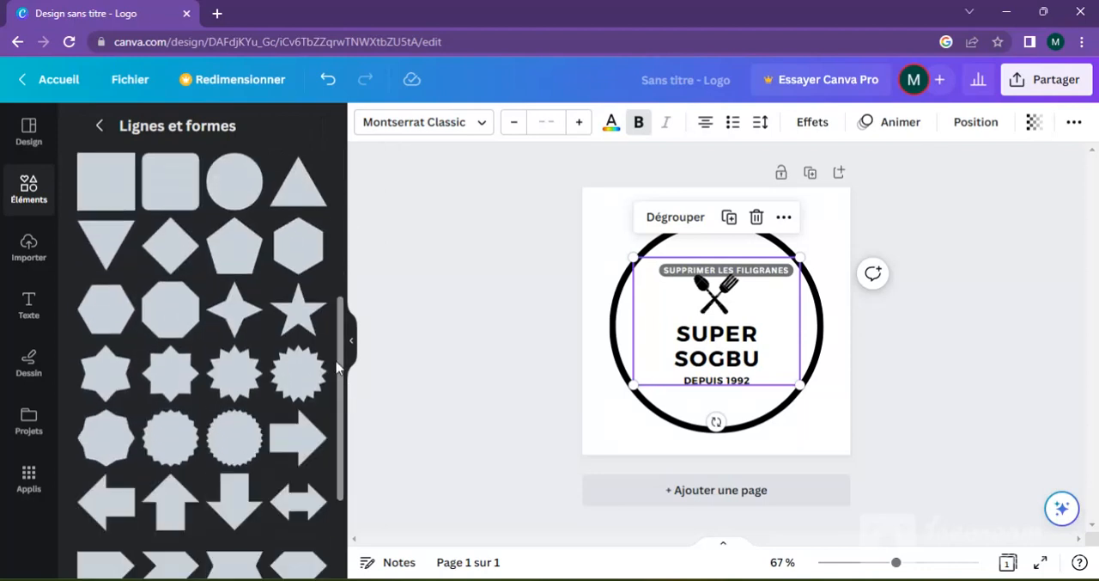
left_click_drag(344, 410, 341, 284)
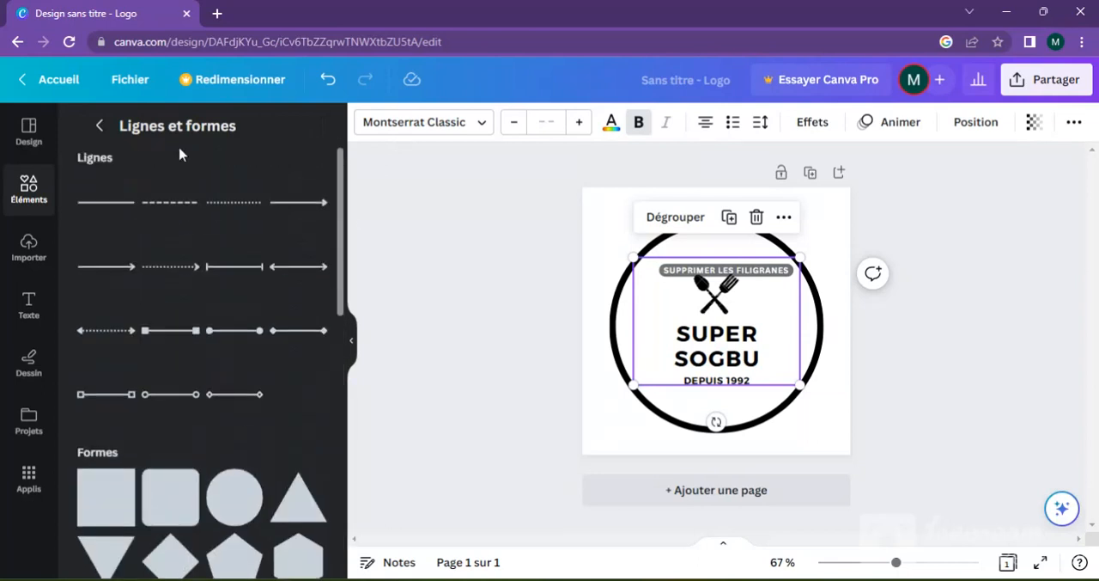
left_click(100, 126)
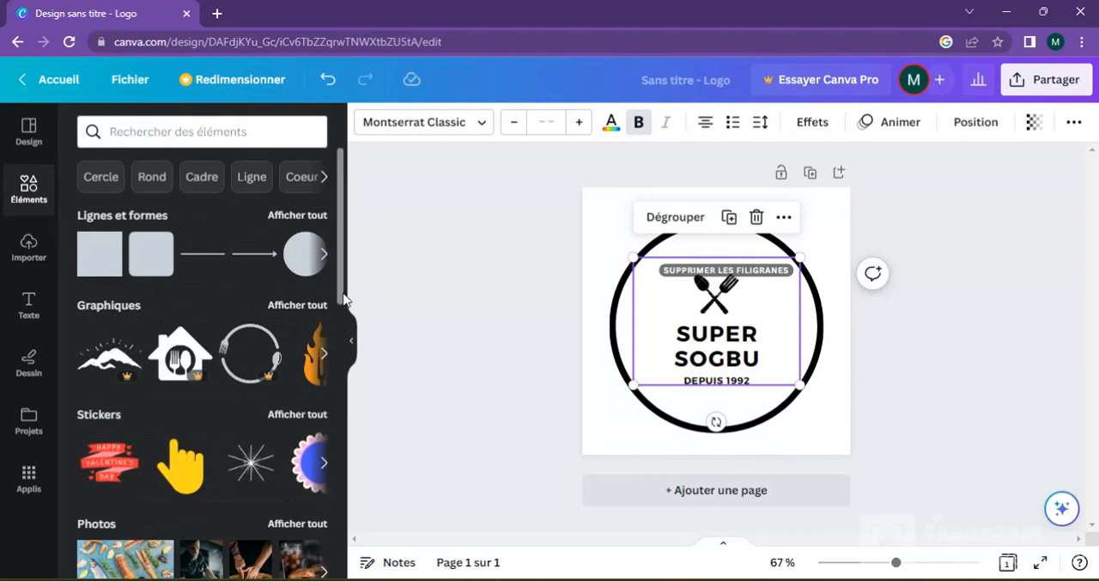
Step: Examine the element categories from graphics, stickers and photos through videos, audio and tables to frames and grids
left_click_drag(343, 297, 342, 307)
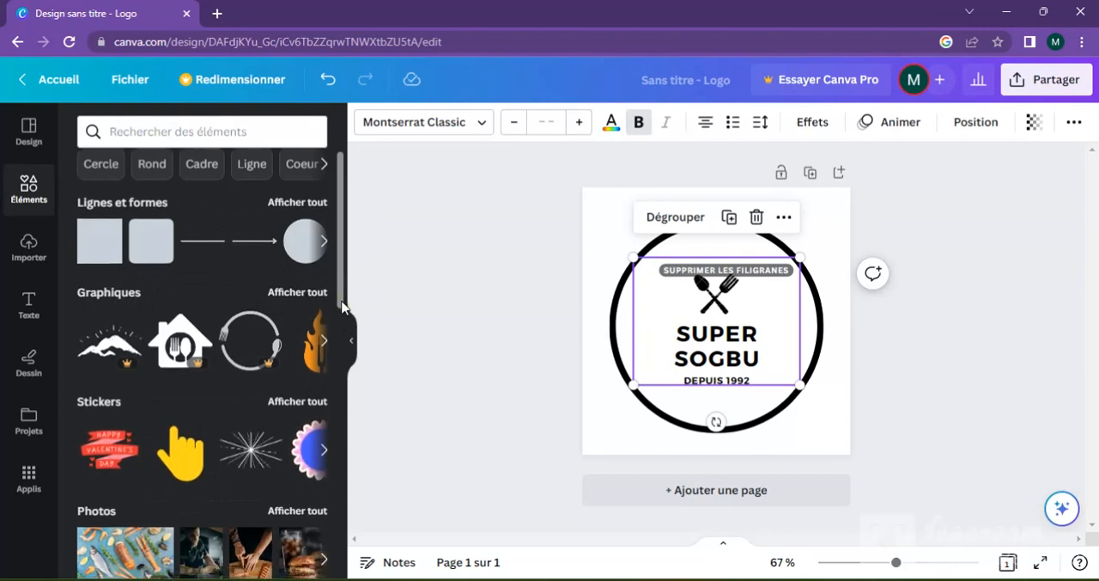
scroll(343, 307, "down", 1)
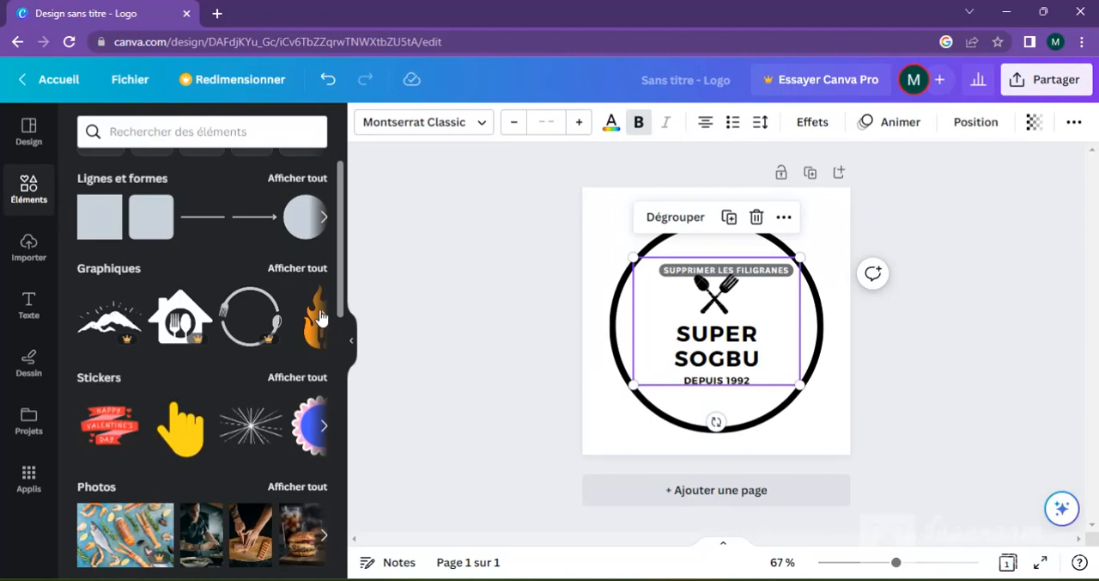
scroll(344, 331, "down", 2)
scroll(345, 337, "down", 3)
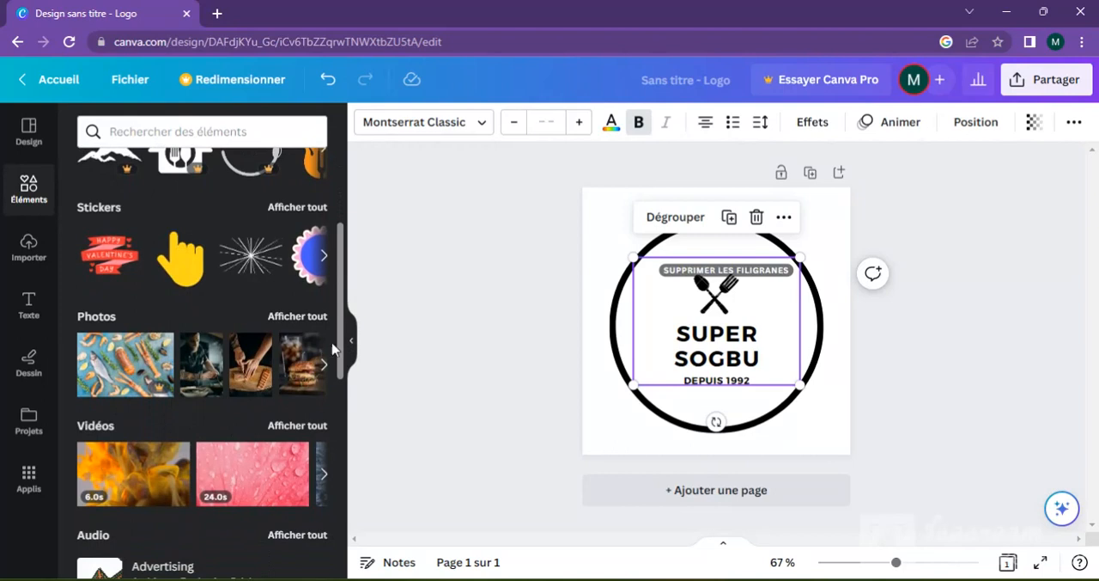
scroll(348, 395, "down", 5)
scroll(347, 398, "down", 2)
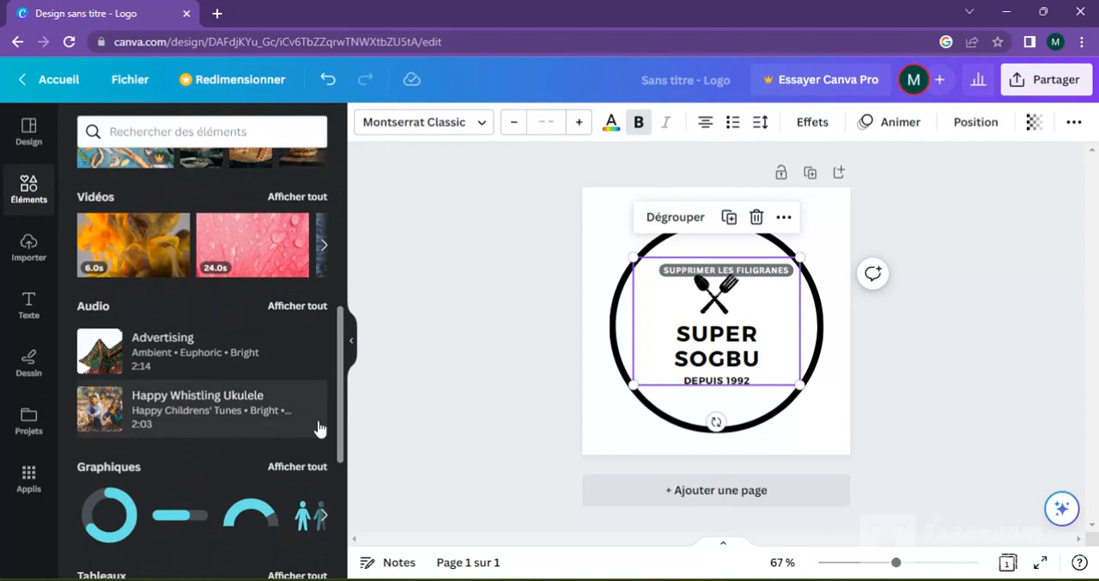
left_click_drag(341, 415, 340, 463)
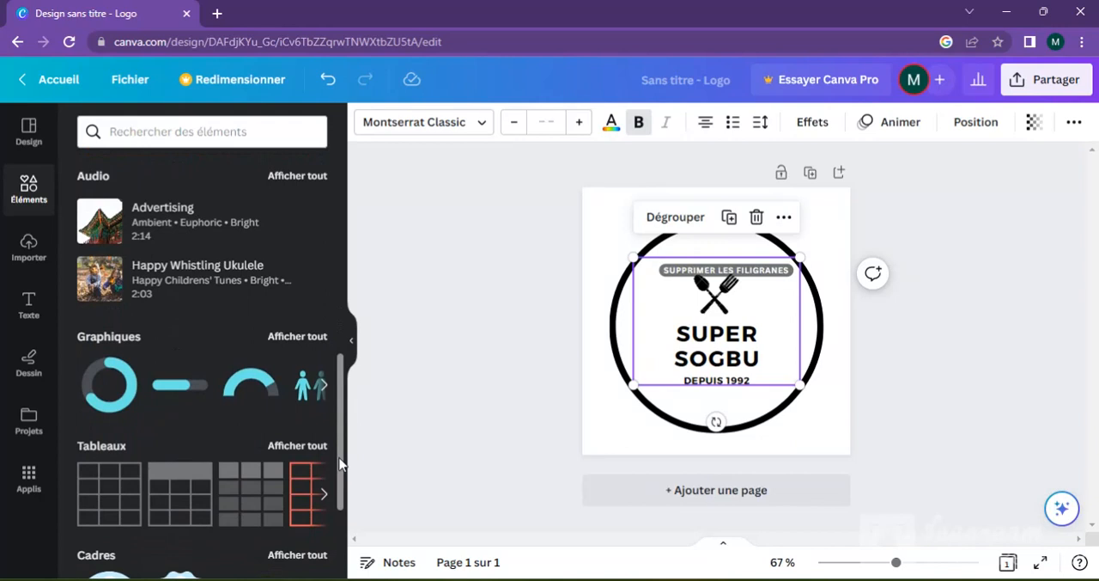
left_click_drag(340, 464, 343, 527)
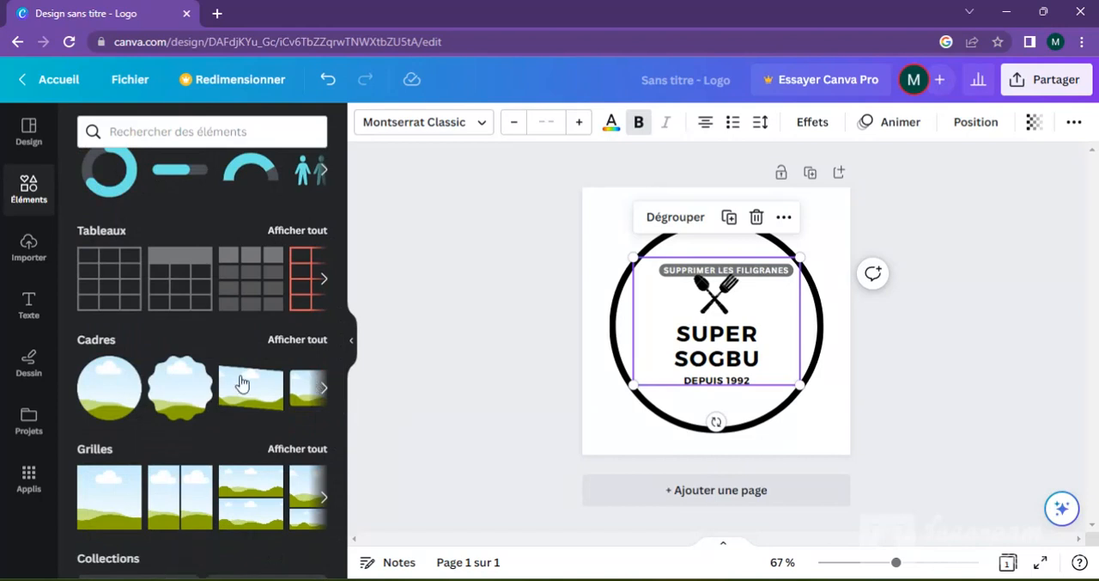
left_click_drag(340, 344, 335, 193)
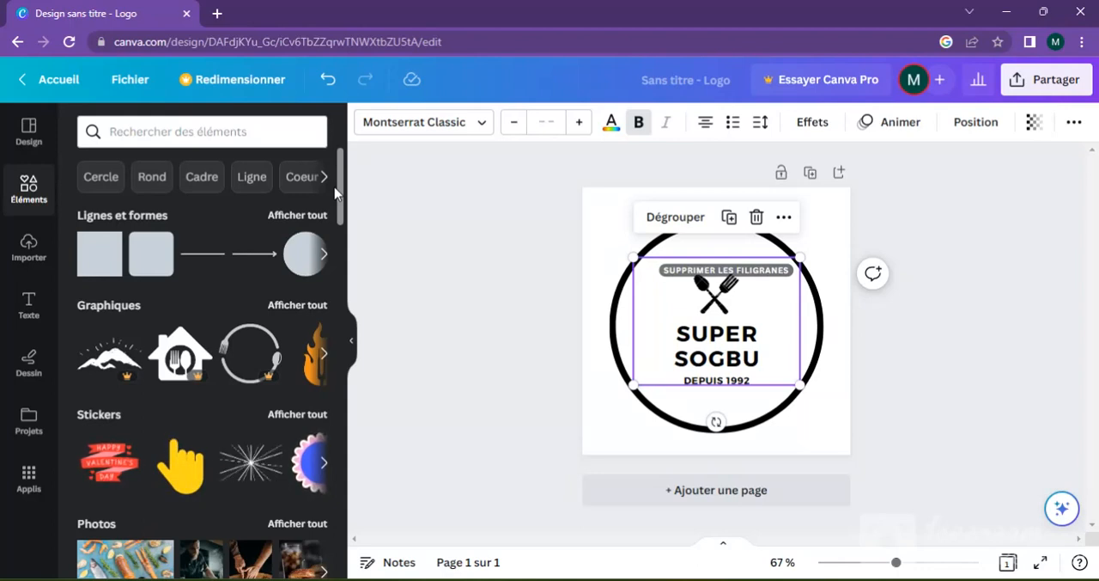
Step: Look at the media import options, browse the computer's files for an upload and cancel the file selection
left_click(36, 259)
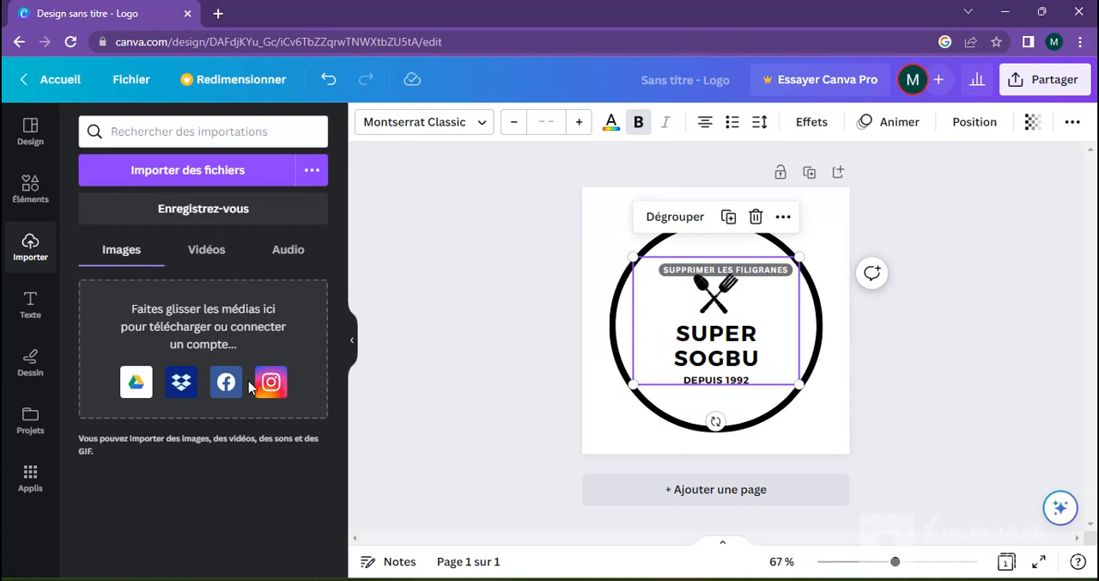
left_click(175, 181)
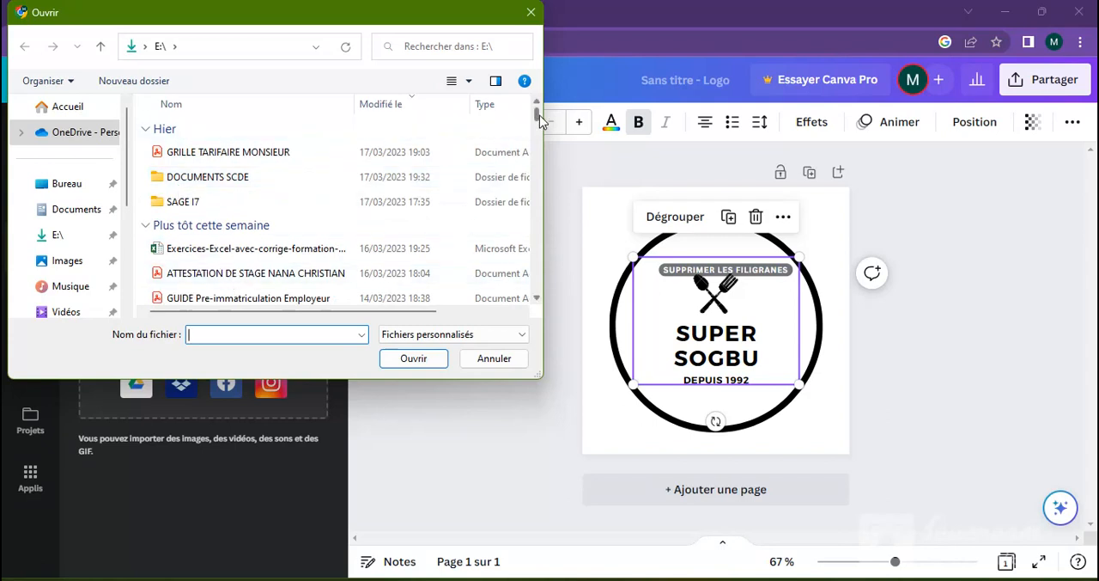
left_click_drag(540, 120, 535, 140)
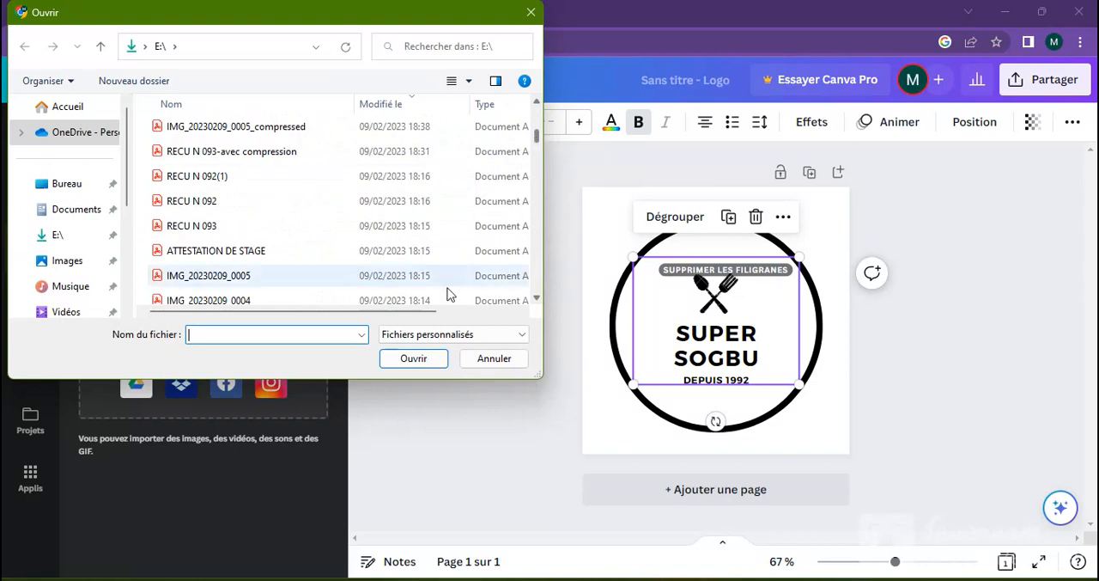
left_click(488, 360)
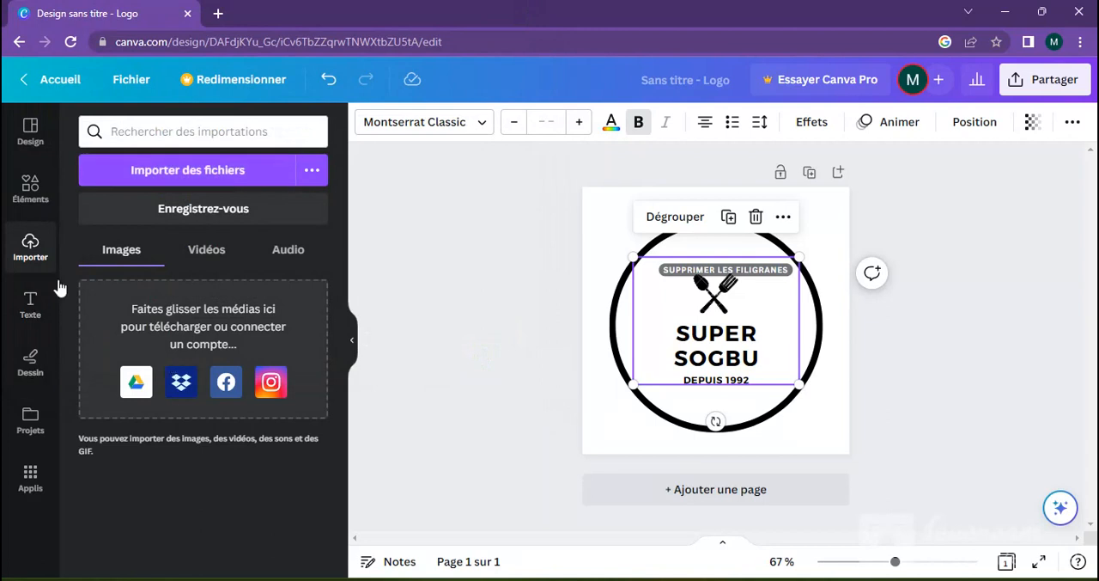
Step: Look over the options for adding text and font combinations, briefly switching to the drawing tools in between
left_click(32, 316)
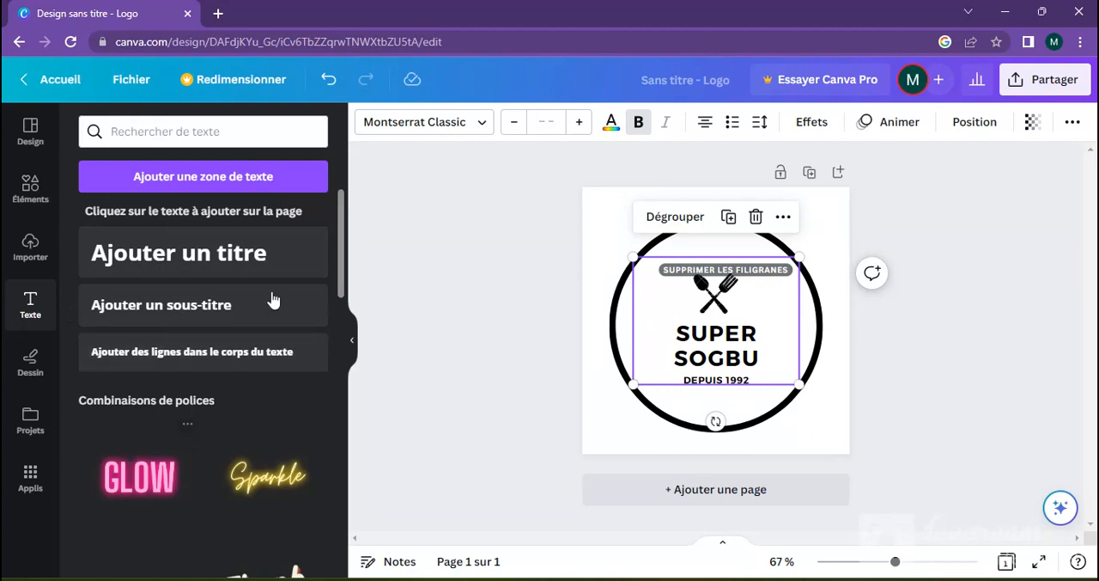
left_click_drag(343, 288, 359, 269)
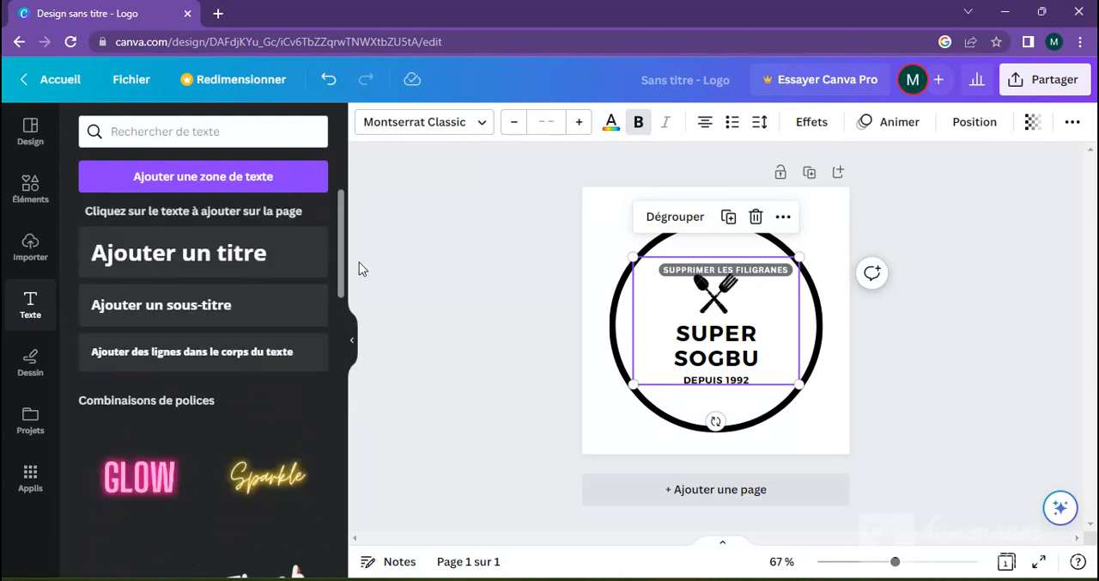
left_click(31, 364)
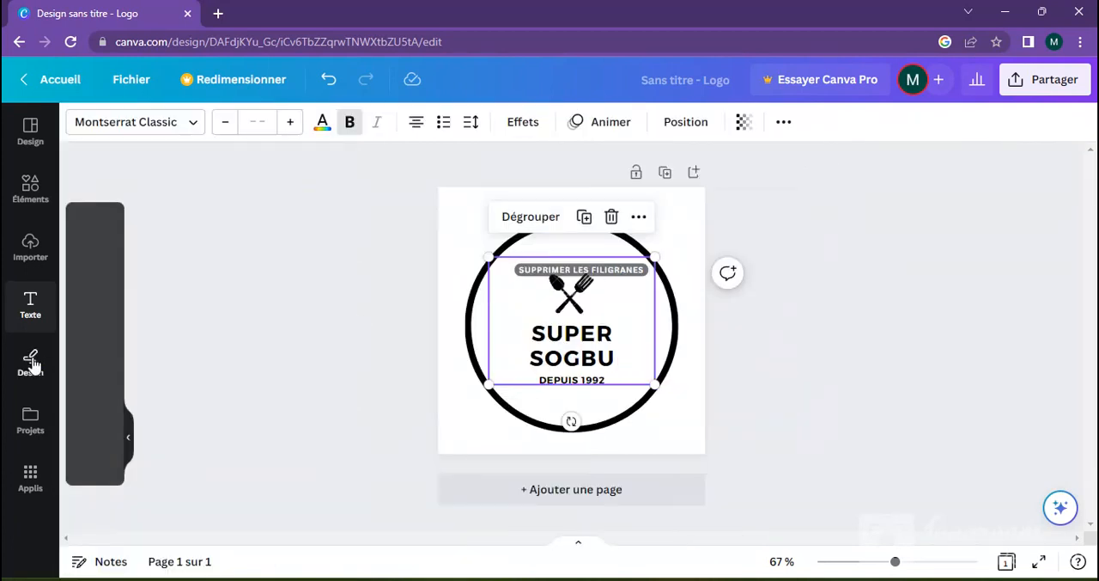
left_click(32, 304)
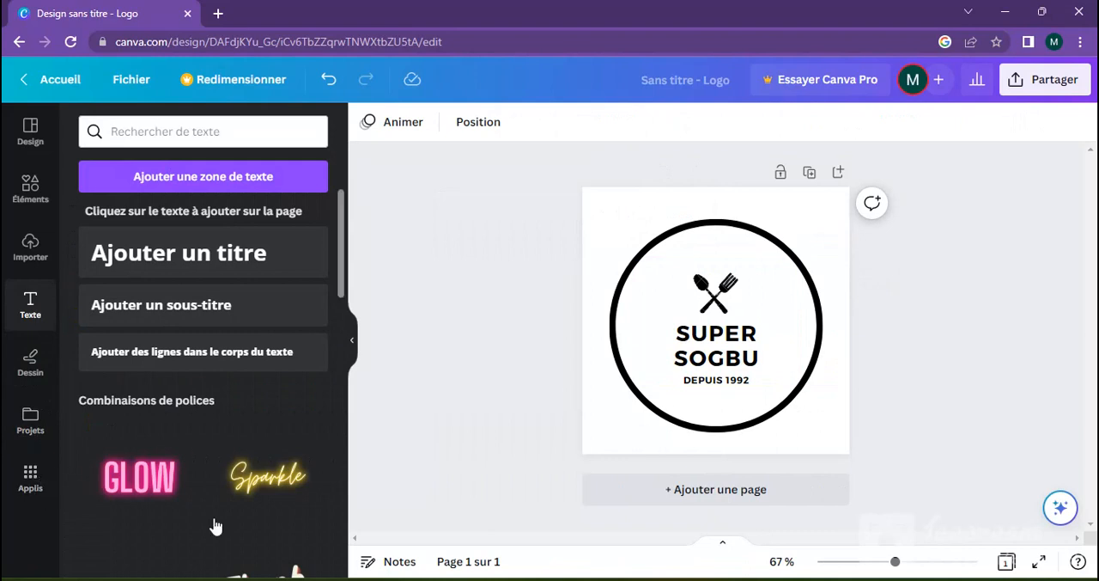
Step: Select the "DEPUIS 1992" text, check the premium watermark removal offer and return to the design templates
left_click(711, 389)
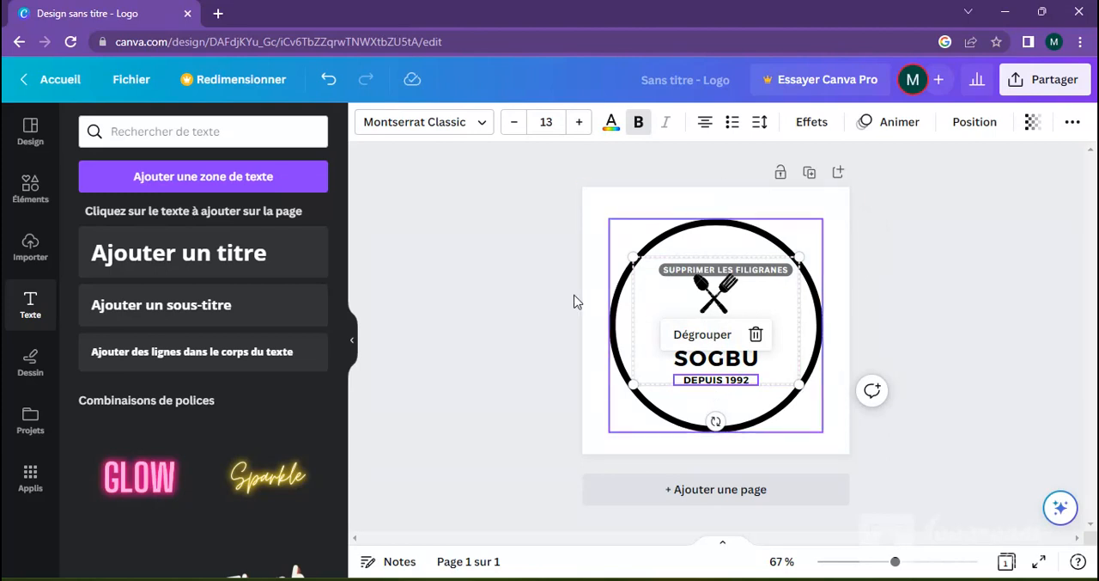
left_click(701, 275)
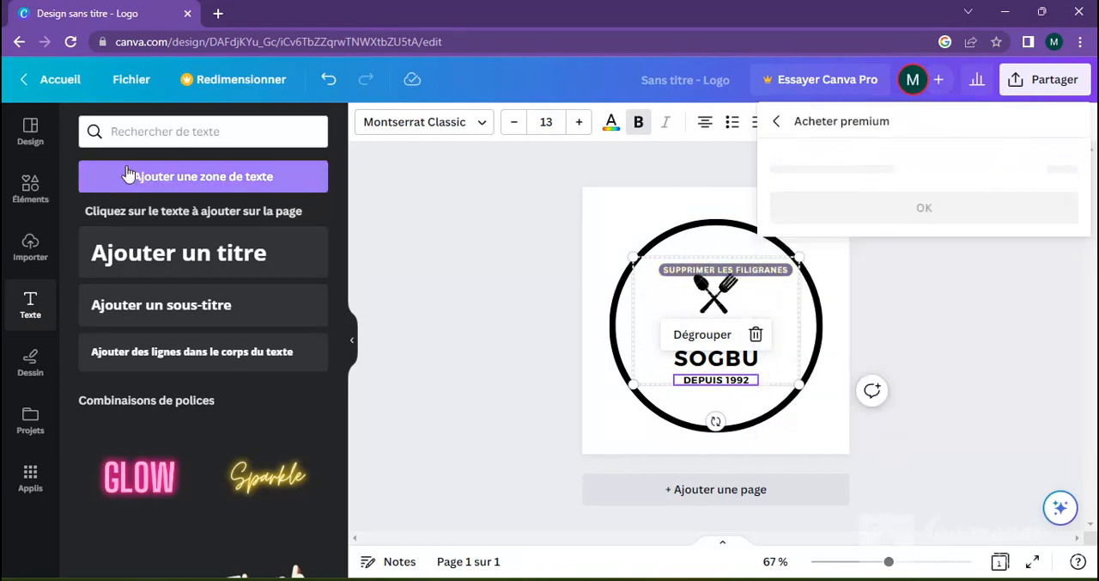
left_click(30, 129)
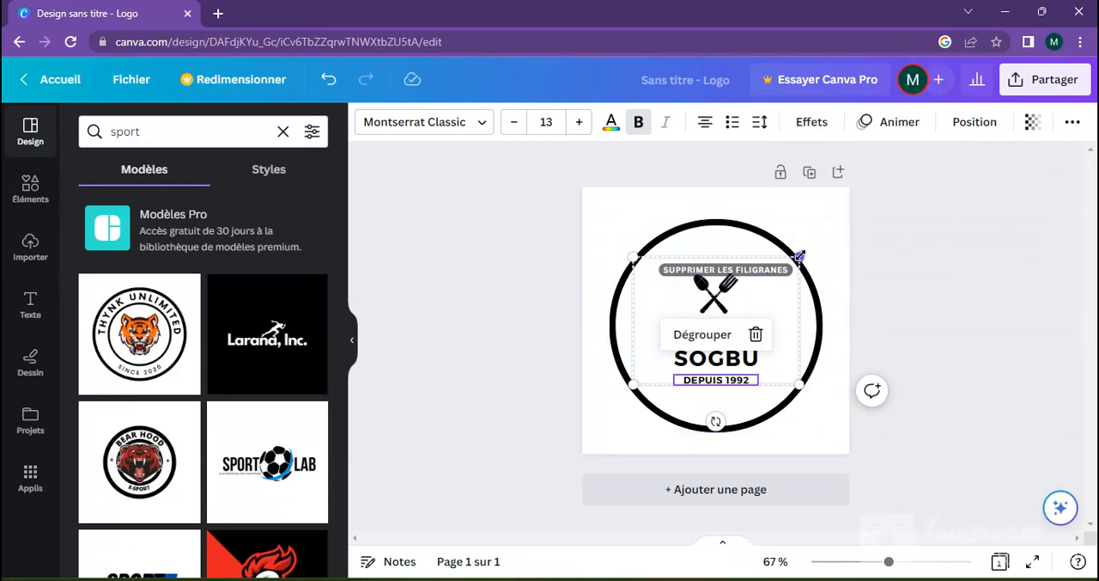
Step: Delete the black circle surrounding the logo's text and cutlery icon
left_click(814, 222)
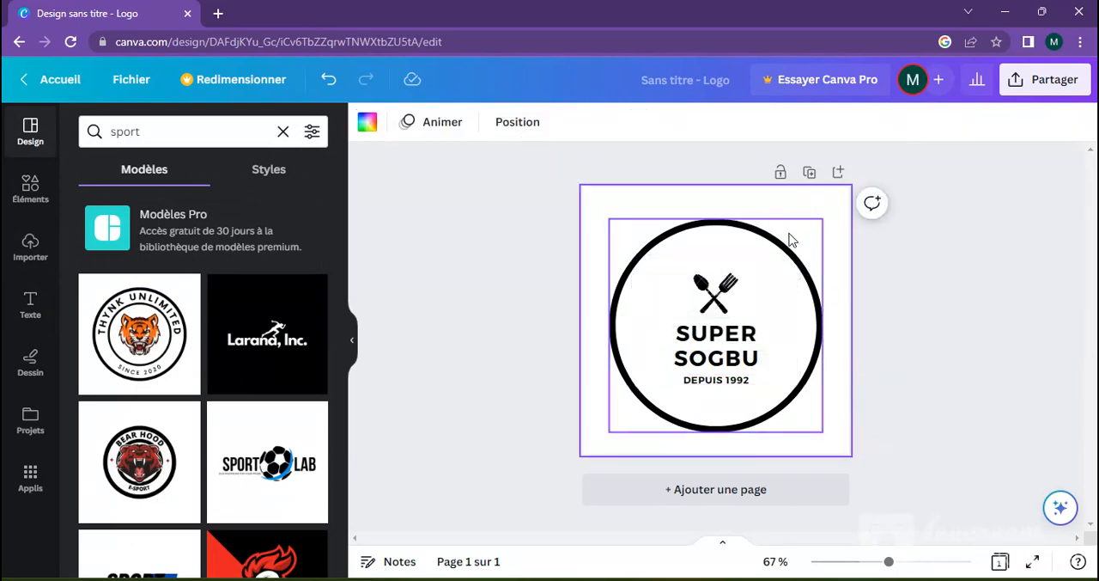
left_click(791, 238)
key("Delete")
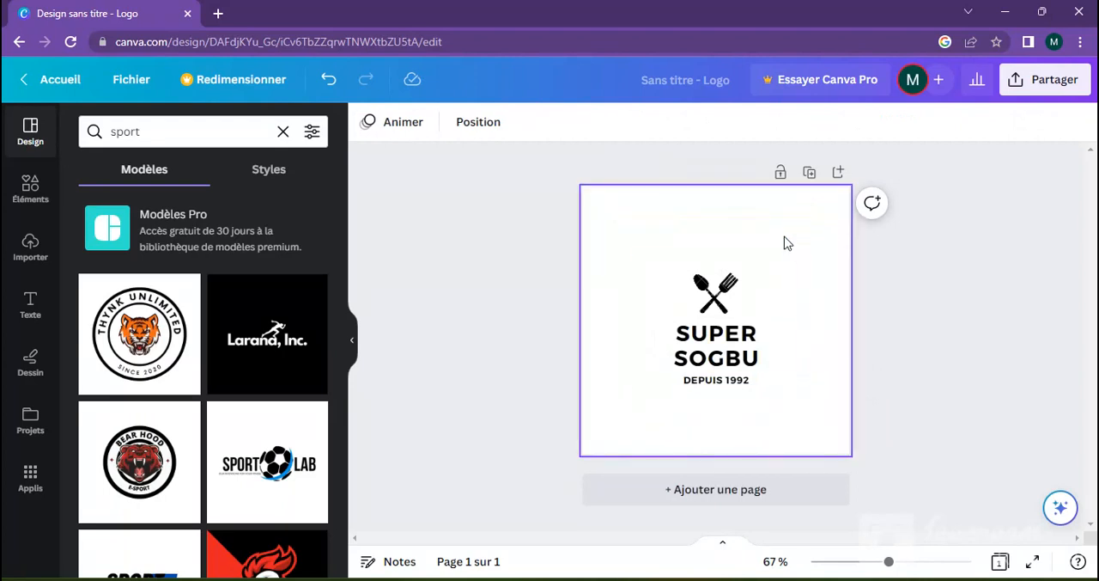
Step: Delete the cutlery icon and the remaining "SUPER SOGBU" and "DEPUIS 1992" text to clear the page
left_click(713, 309)
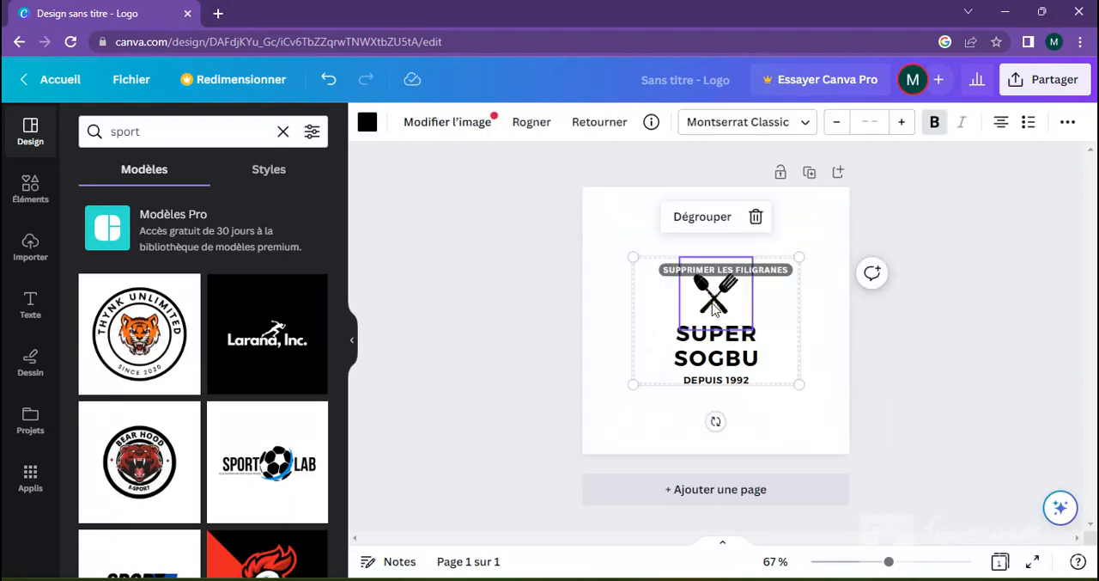
key("Delete")
left_click(713, 307)
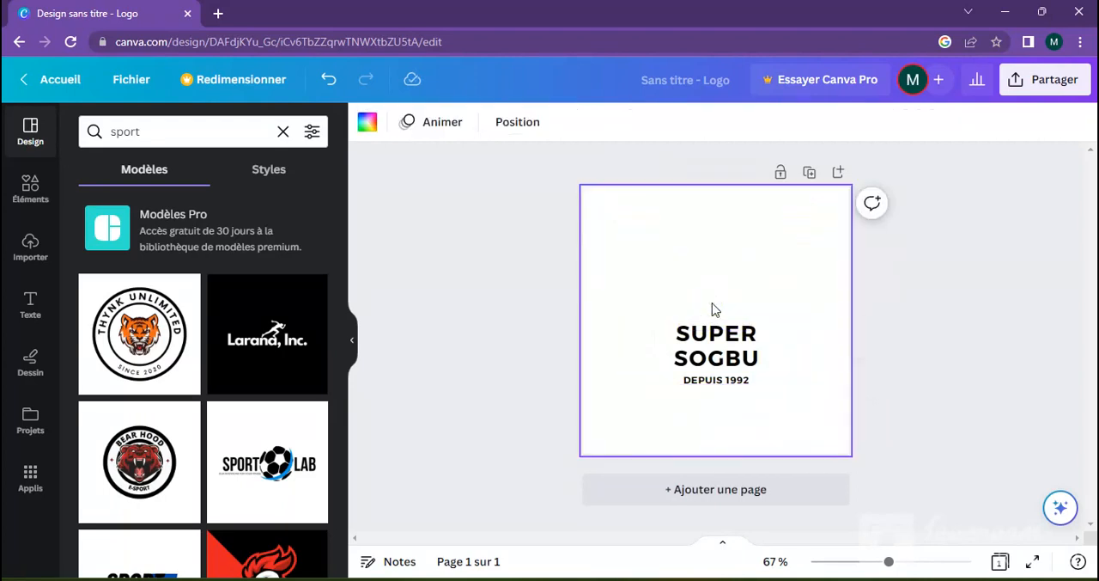
left_click(702, 361)
key("Delete")
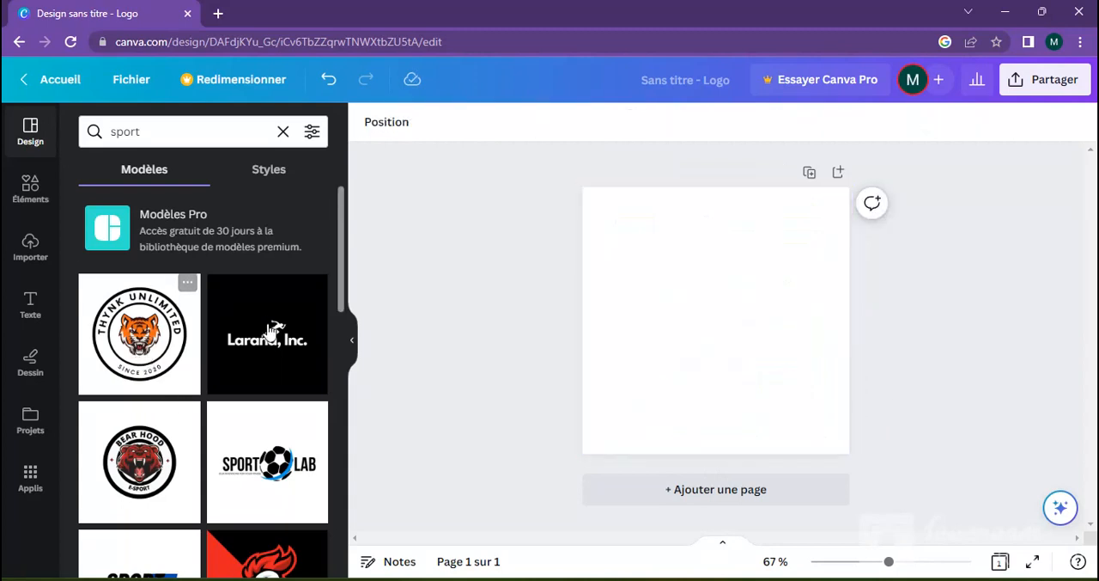
Step: Apply the black "Larana, Inc." runner logo template to the page and check its background, runner and text as separate elements
left_click(255, 346)
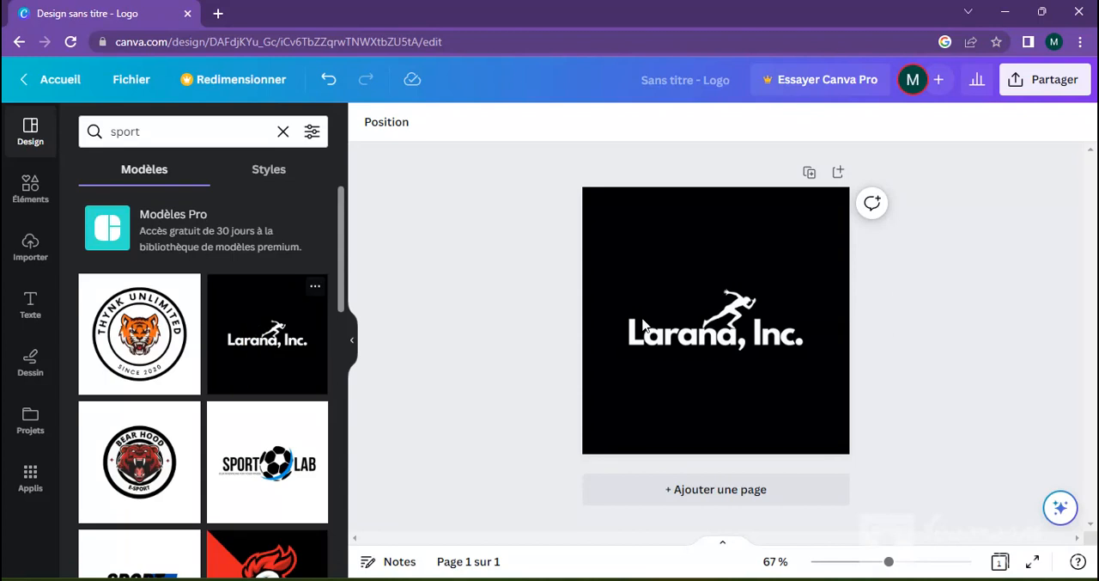
left_click(772, 238)
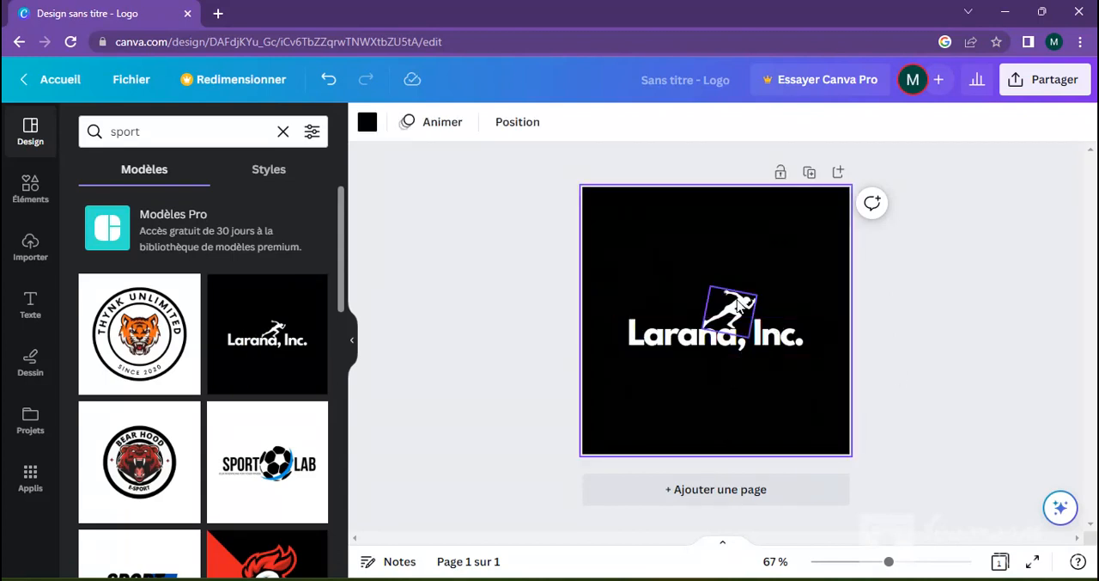
left_click(737, 303)
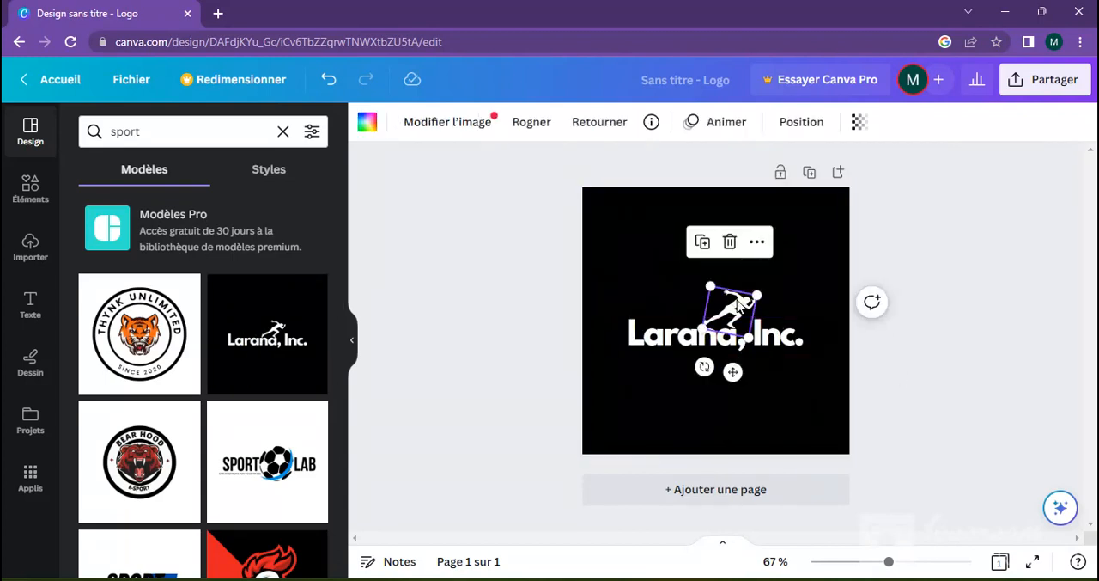
left_click(681, 342)
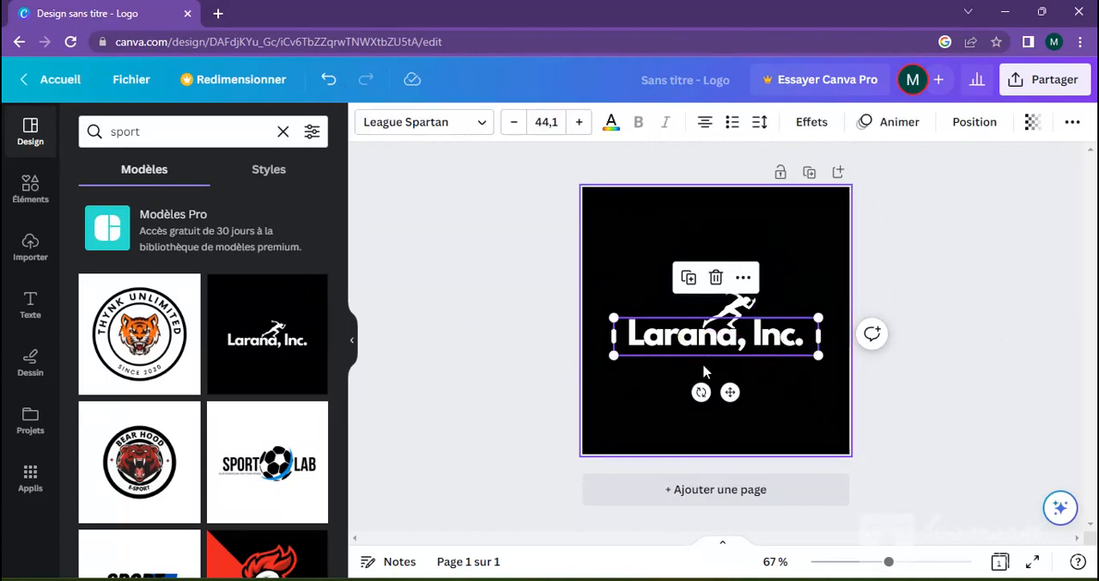
left_click(780, 413)
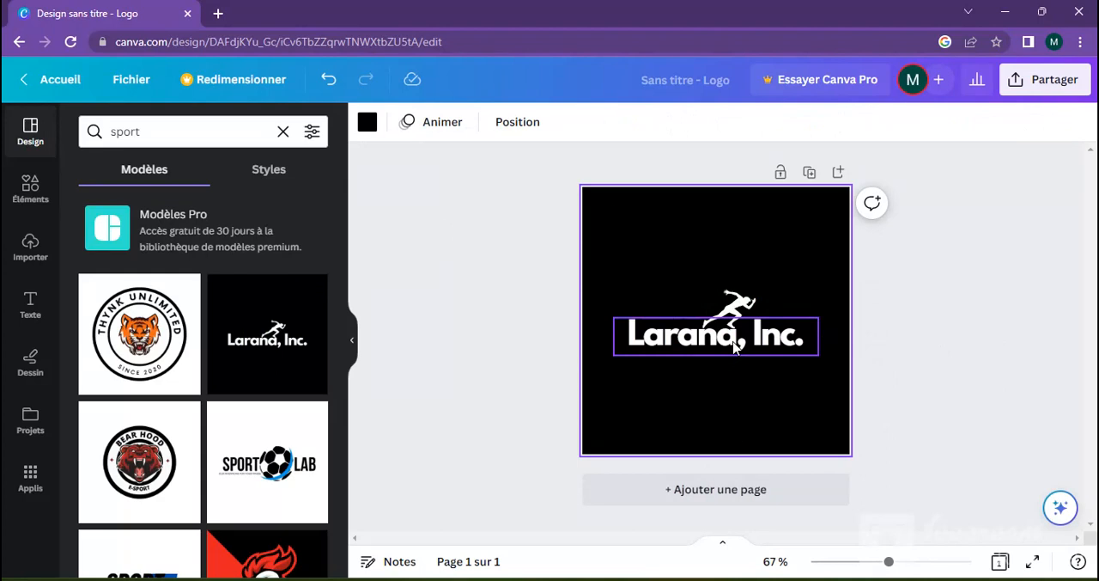
Step: Replace "Larana" with "Mydream" in the logo text and widen and reposition its text box to fit on one line
left_click(735, 344)
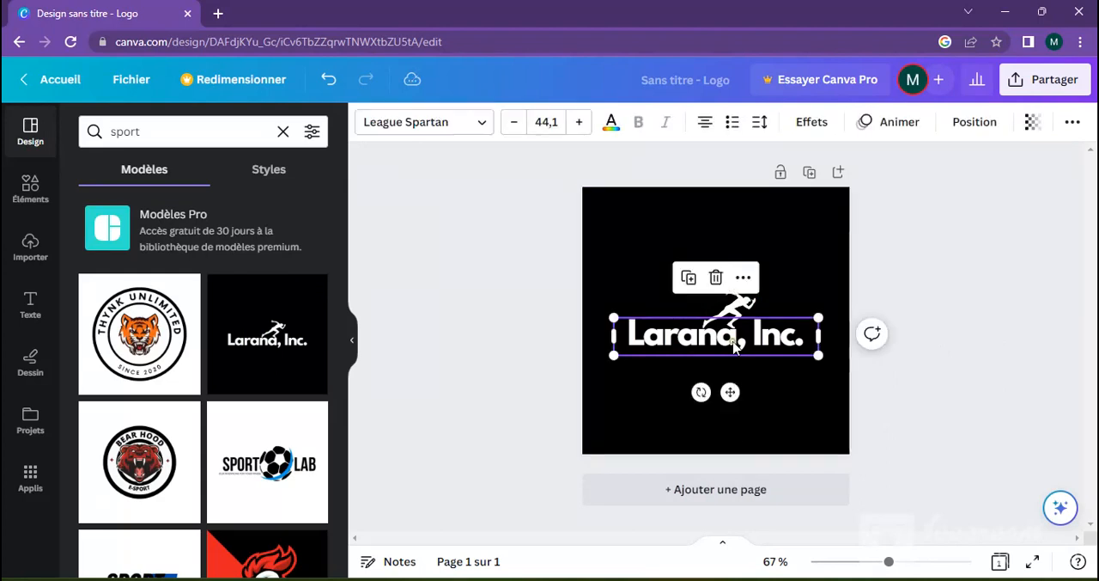
double_click(735, 341)
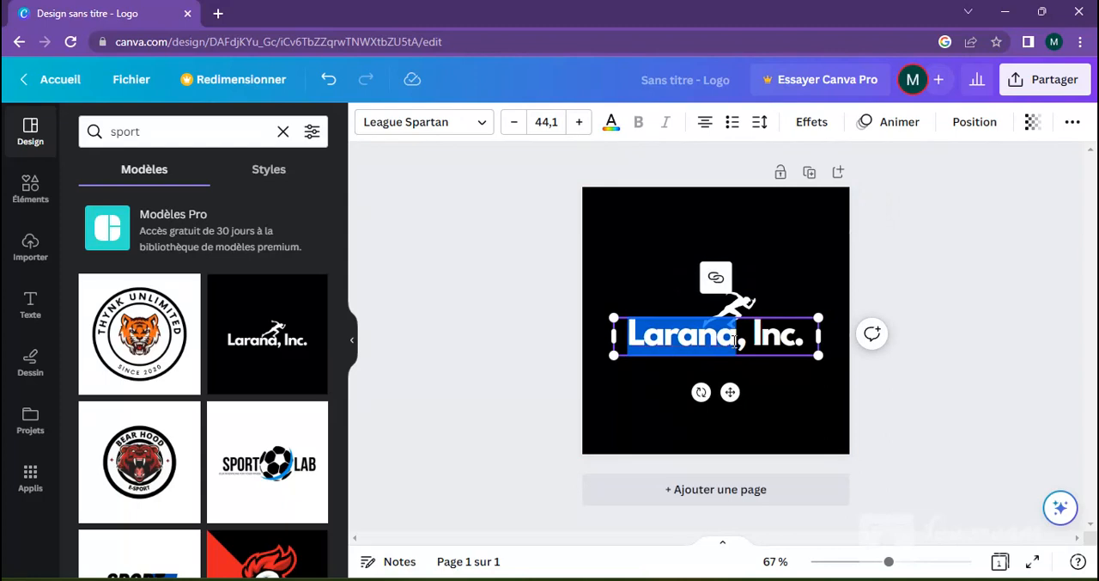
type("may")
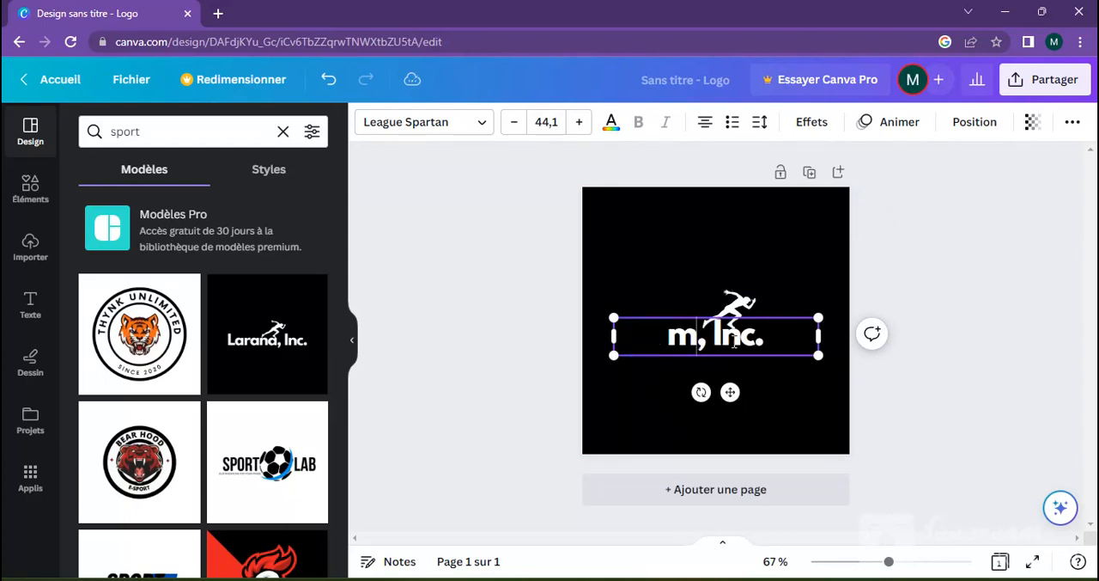
key("BackSpace")
key("BackSpace")
key("BackSpace")
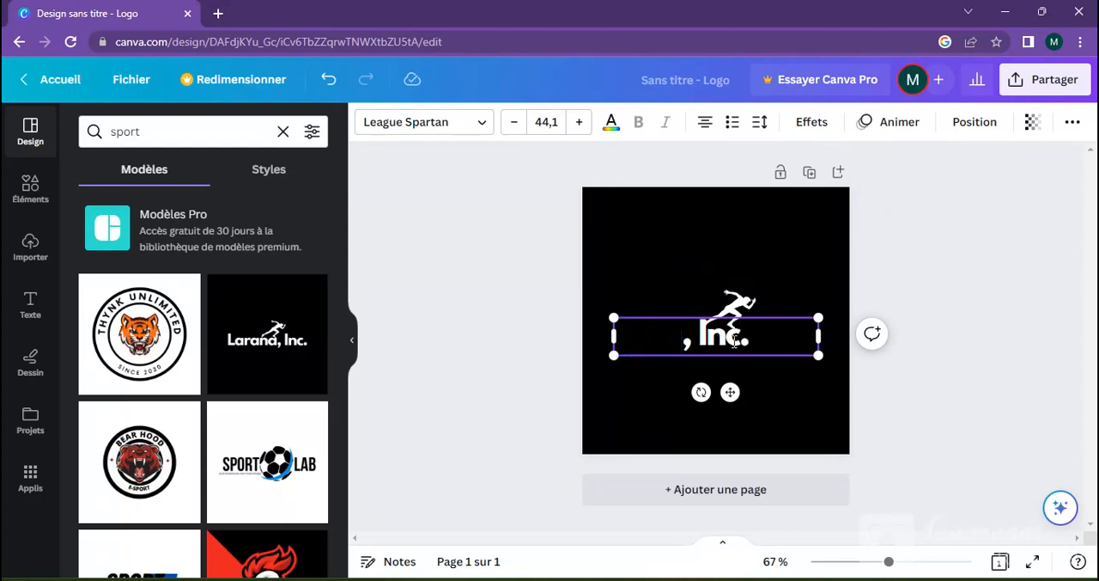
type("M")
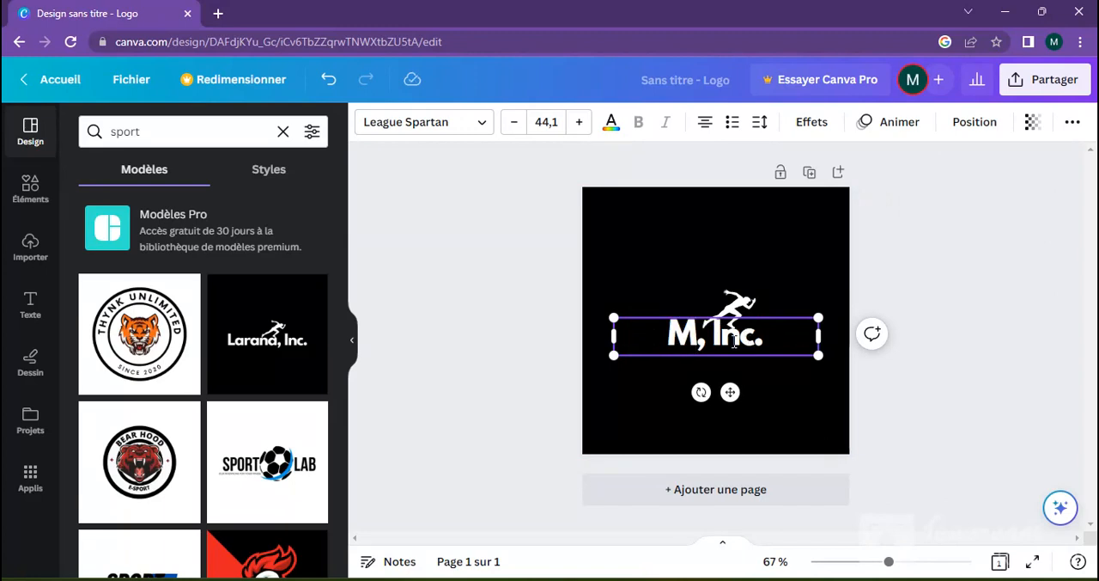
type("ydrea")
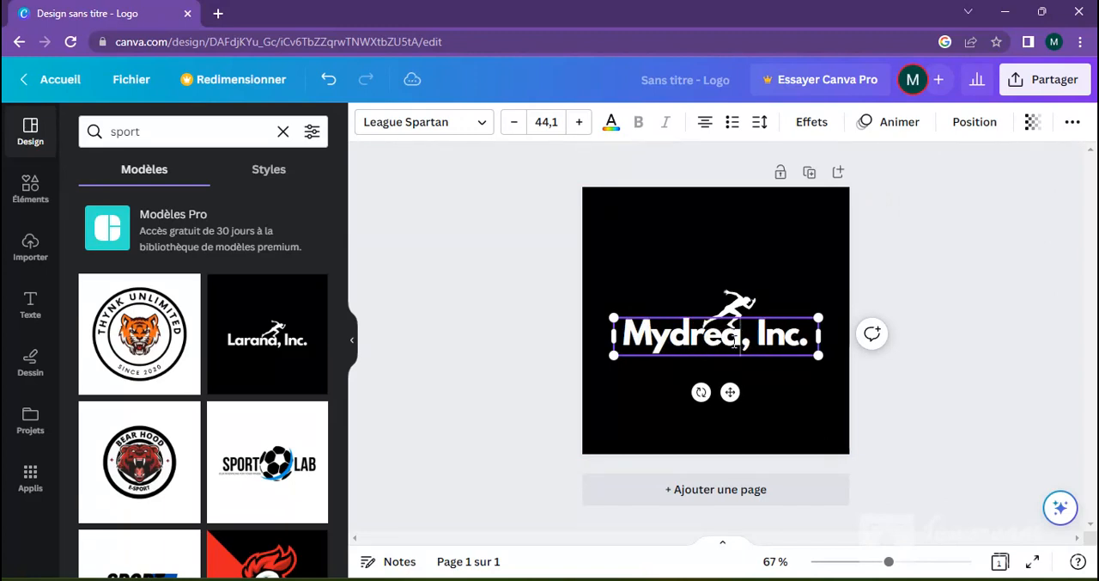
type("m")
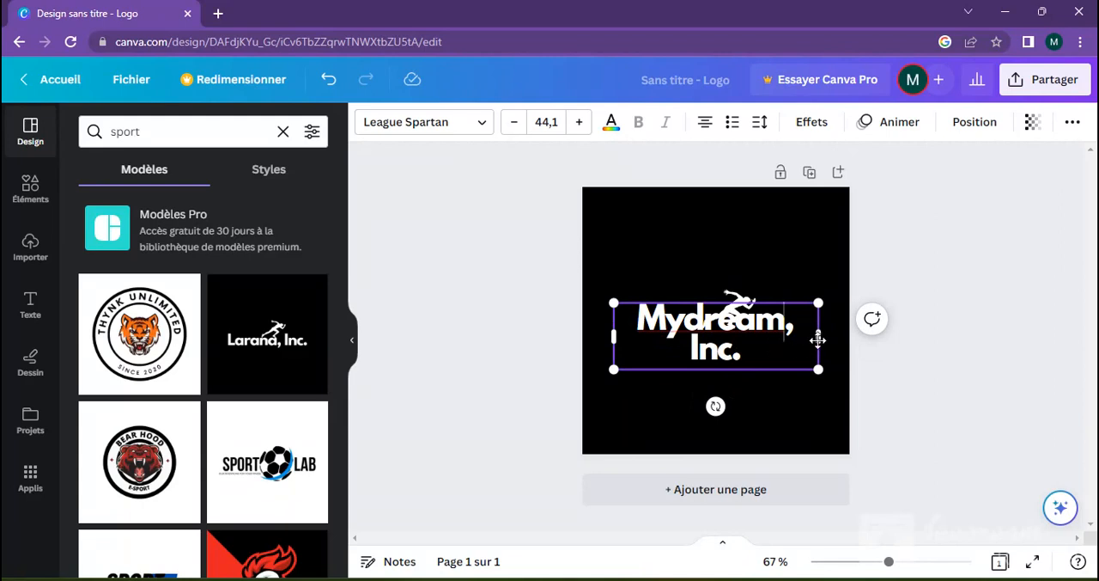
left_click_drag(821, 335, 855, 342)
left_click_drag(749, 393, 737, 394)
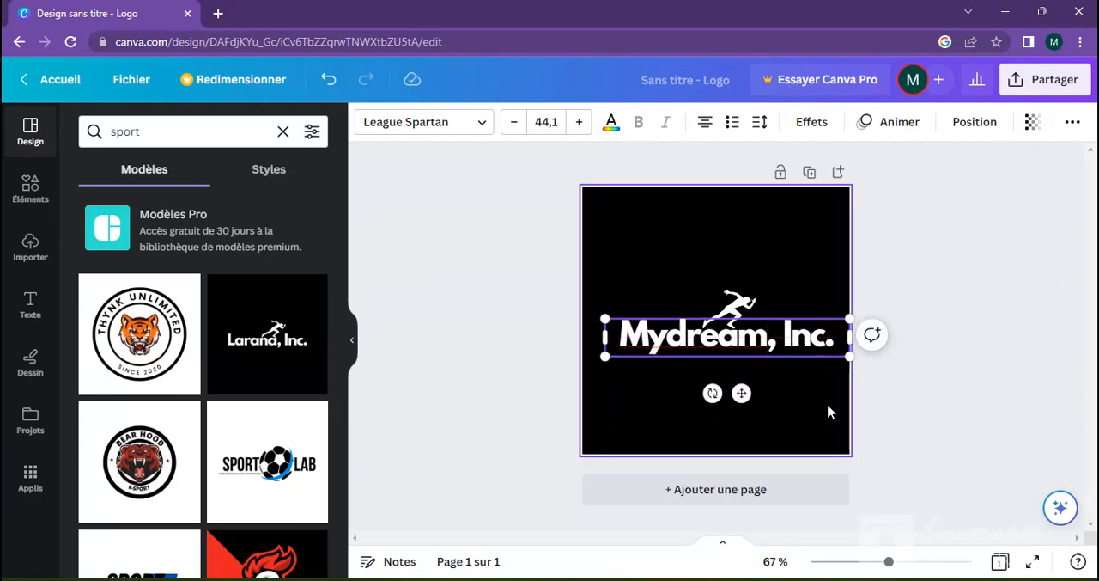
Step: Check the spelling suggestions for the word "Mydream" and dismiss them without changing the text
double_click(676, 342)
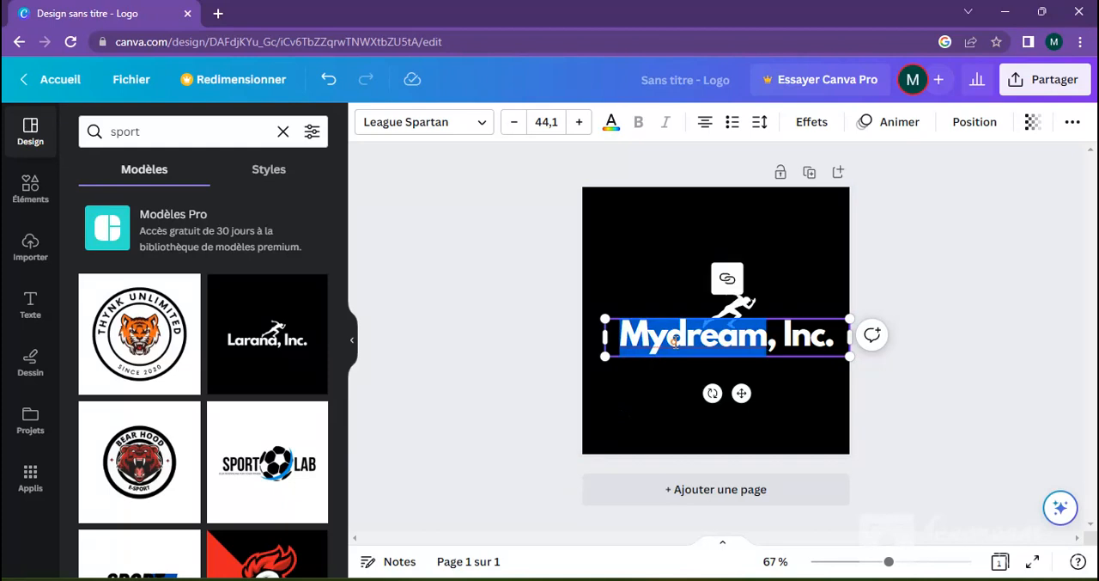
right_click(676, 343)
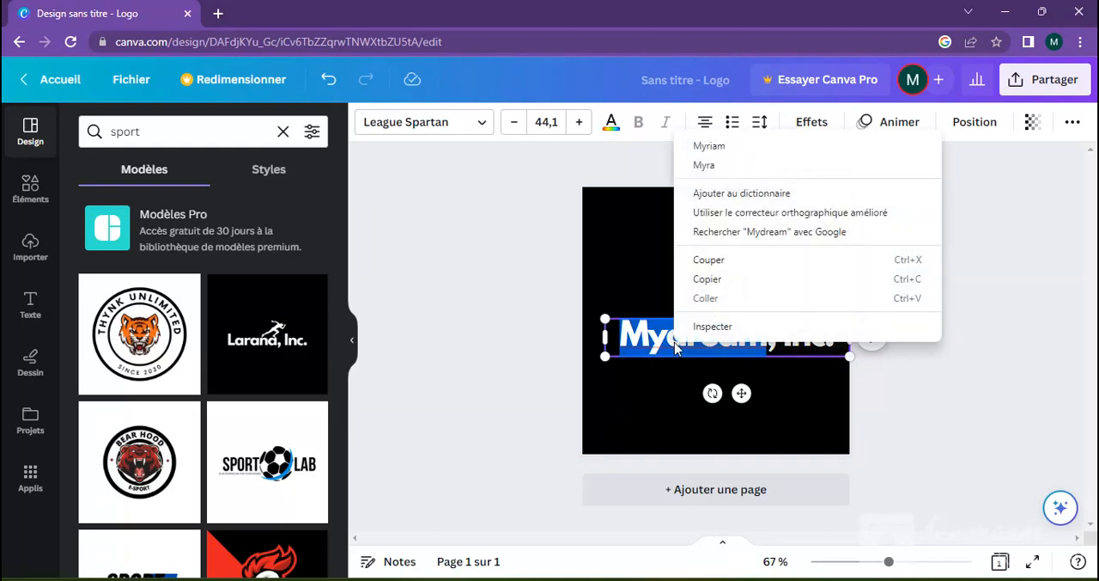
left_click(656, 393)
left_click(658, 386)
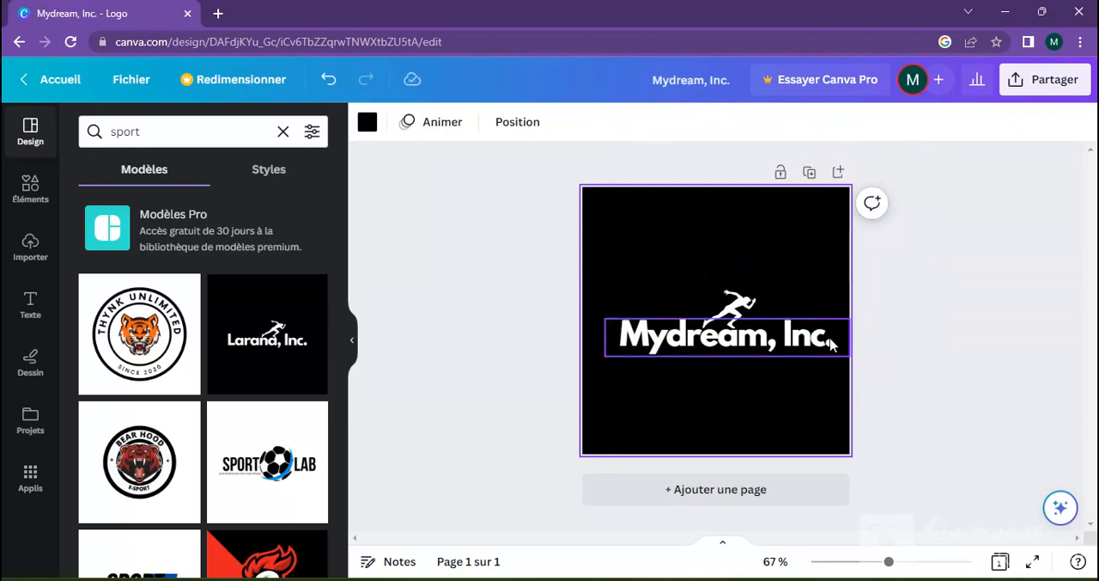
Step: Remove ", Inc." from the logo text and shift the remaining "Mydream" slightly to the left beneath the runner
left_click(833, 340)
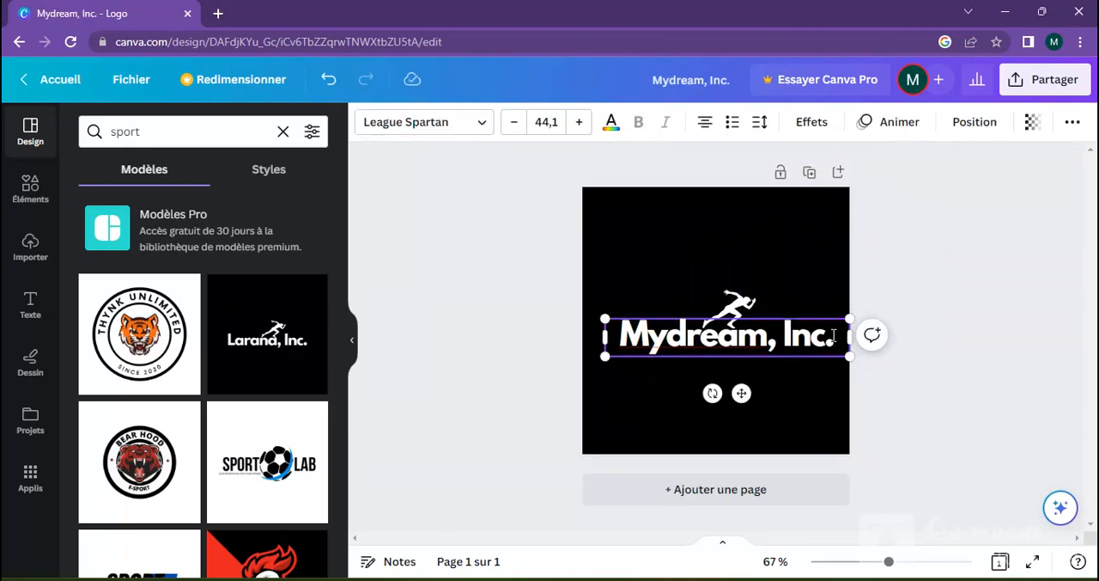
left_click(833, 335)
key("BackSpace")
key("BackSpace")
key("BackSpace")
key("BackSpace")
key("BackSpace")
key("BackSpace")
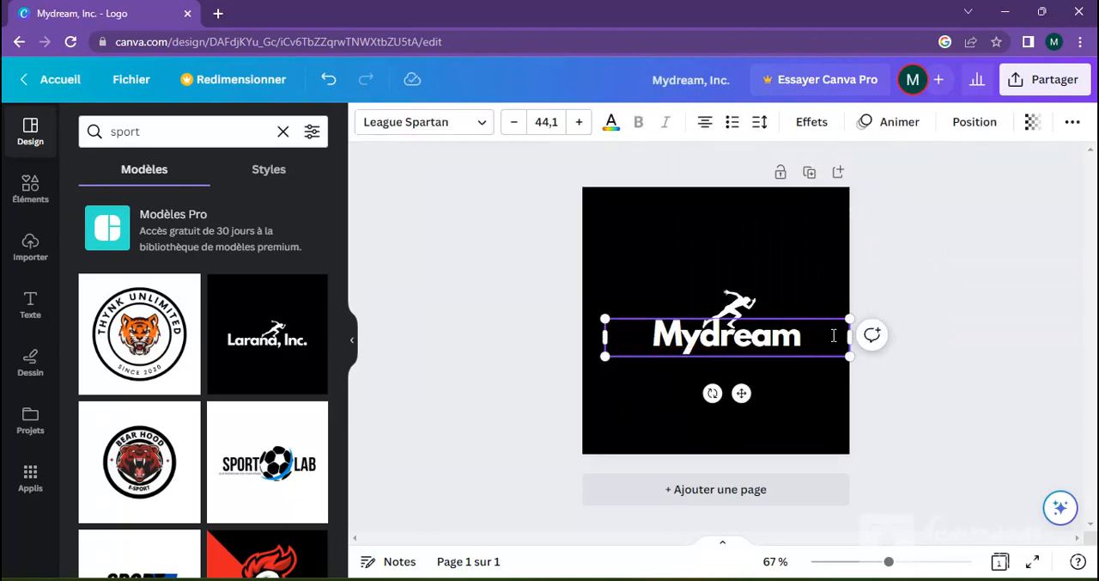
left_click_drag(736, 394, 716, 394)
left_click(834, 429)
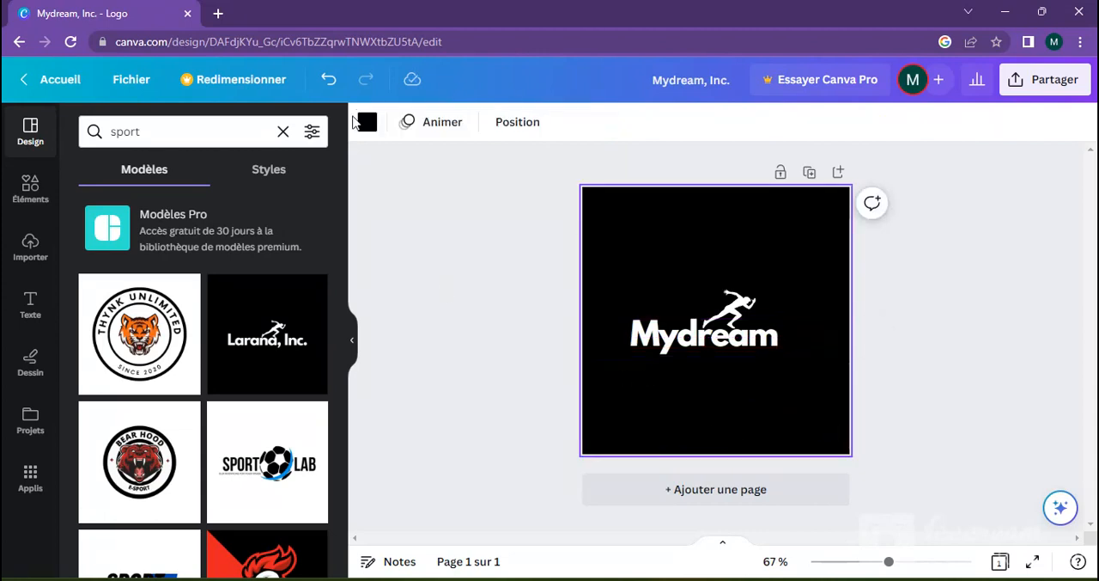
Step: Change the logo's background colour to the solid violet from the default colours
left_click(368, 129)
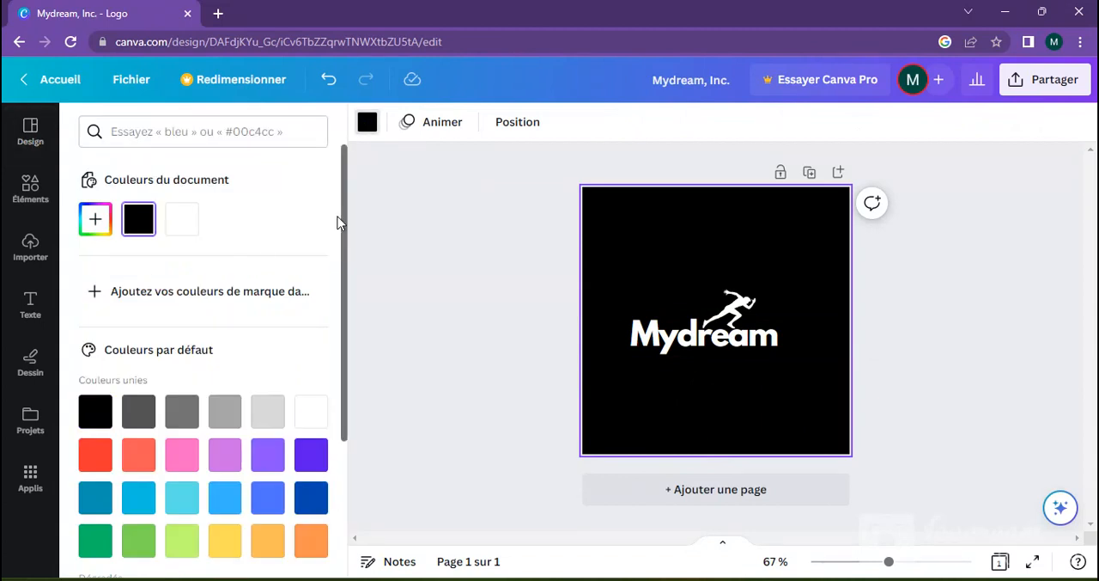
left_click(351, 235)
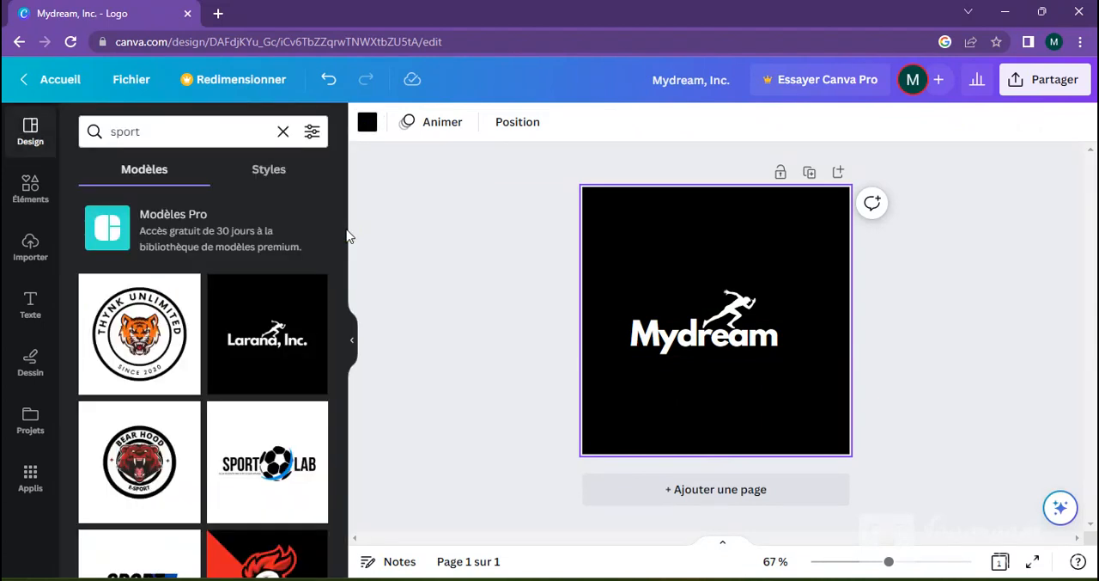
left_click(370, 125)
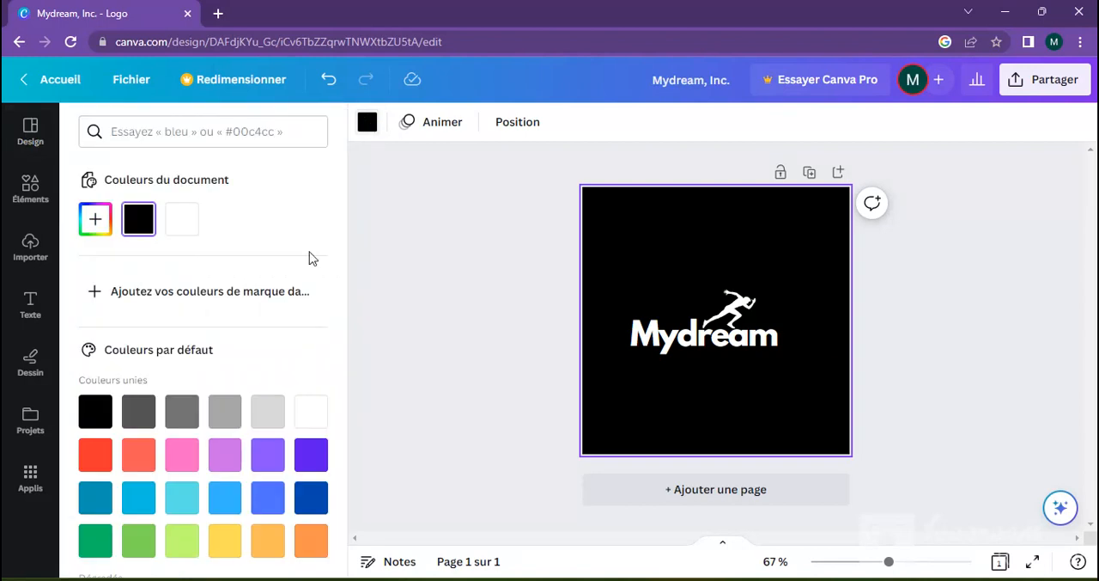
left_click_drag(346, 277, 347, 378)
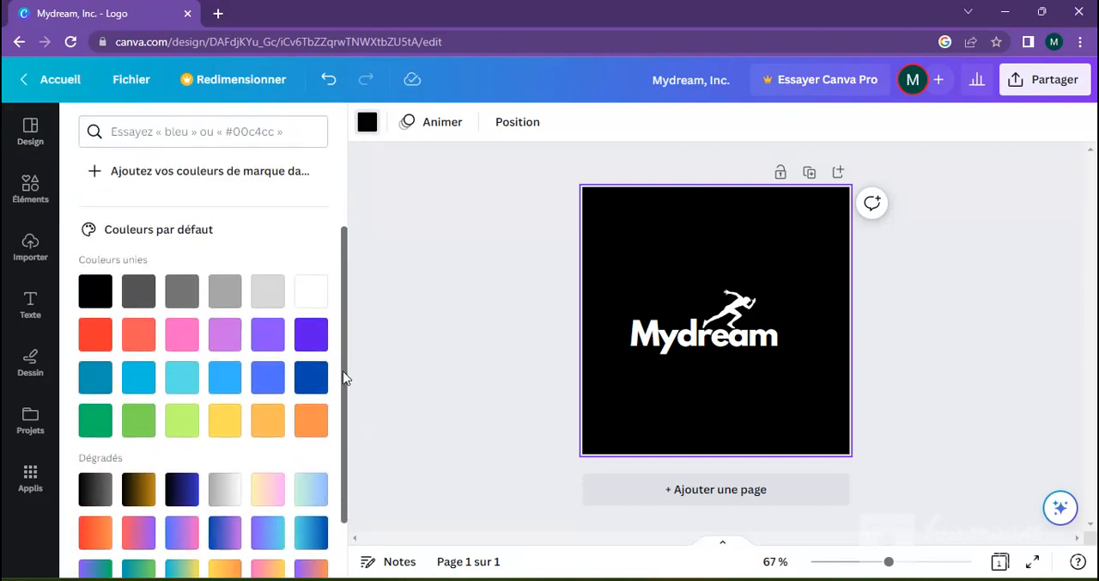
left_click(311, 334)
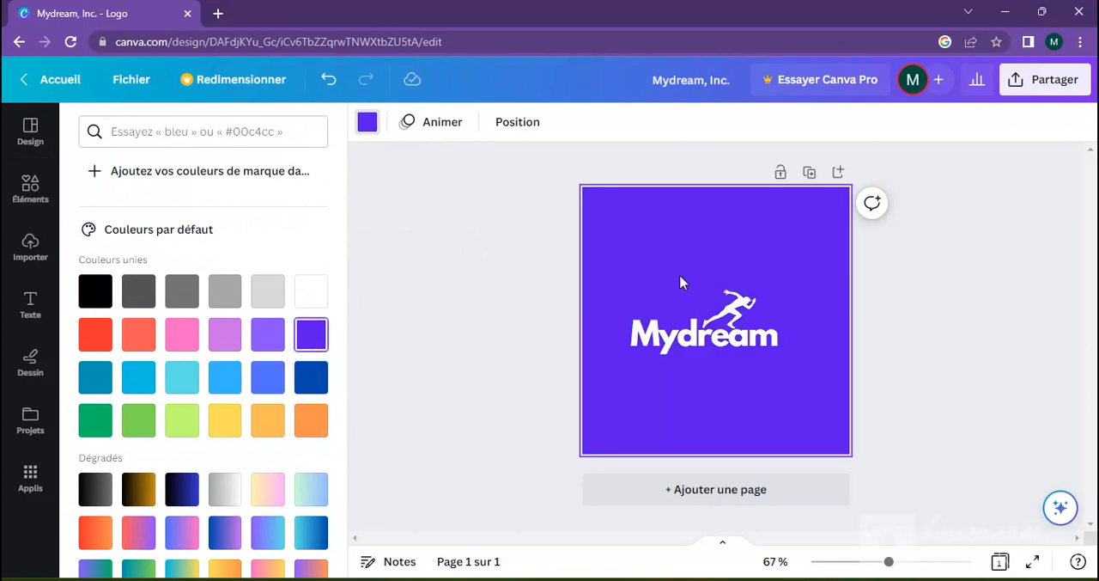
Step: Try black, orange, red and dark blue on the "Mydream" text, then set its colour back to white
left_click(728, 339)
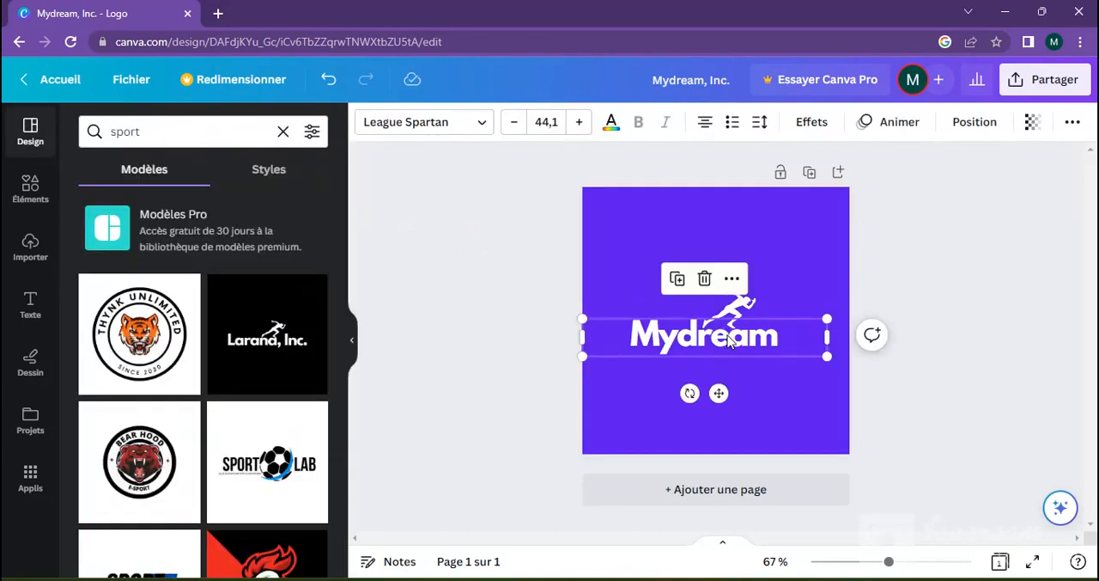
left_click(611, 125)
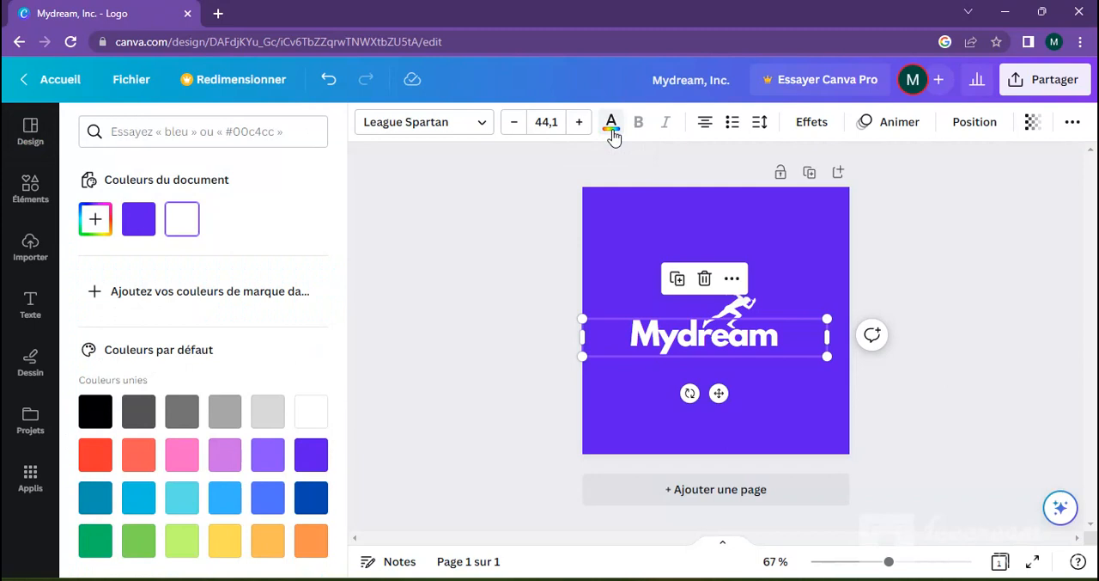
left_click(101, 415)
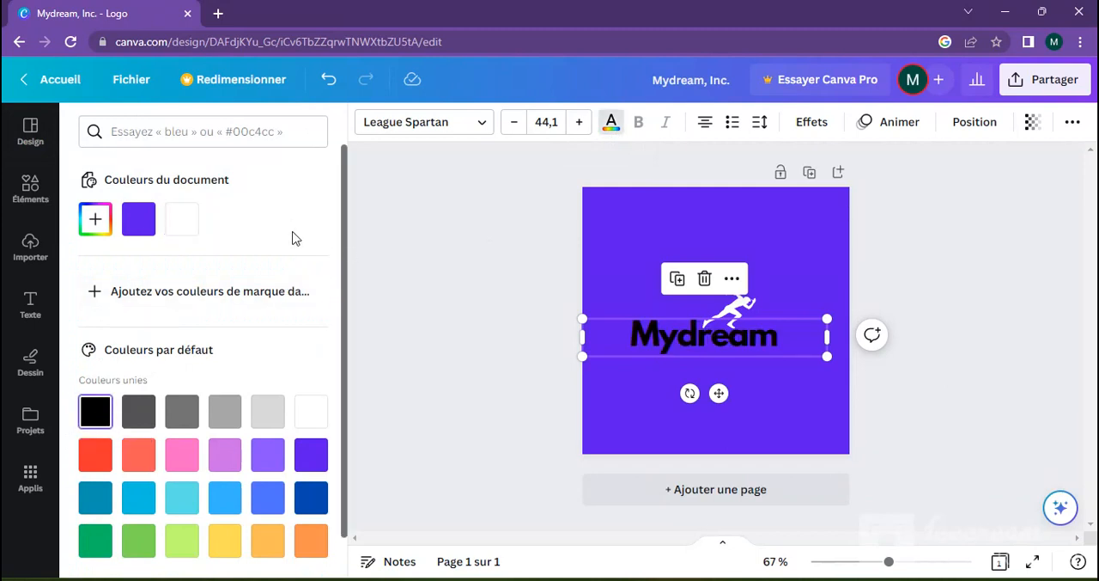
left_click_drag(343, 252, 341, 326)
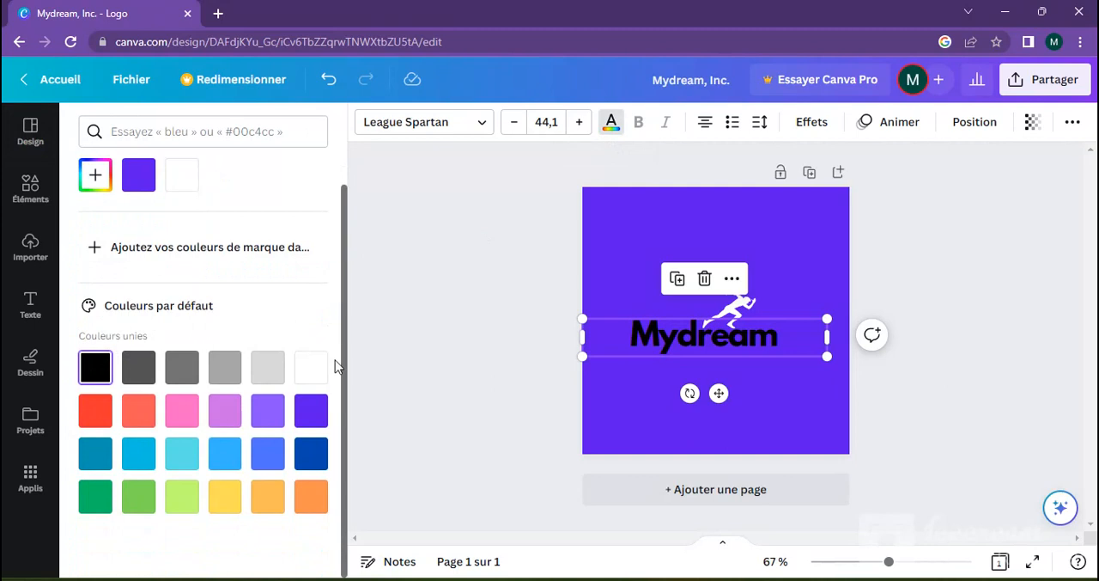
left_click(316, 506)
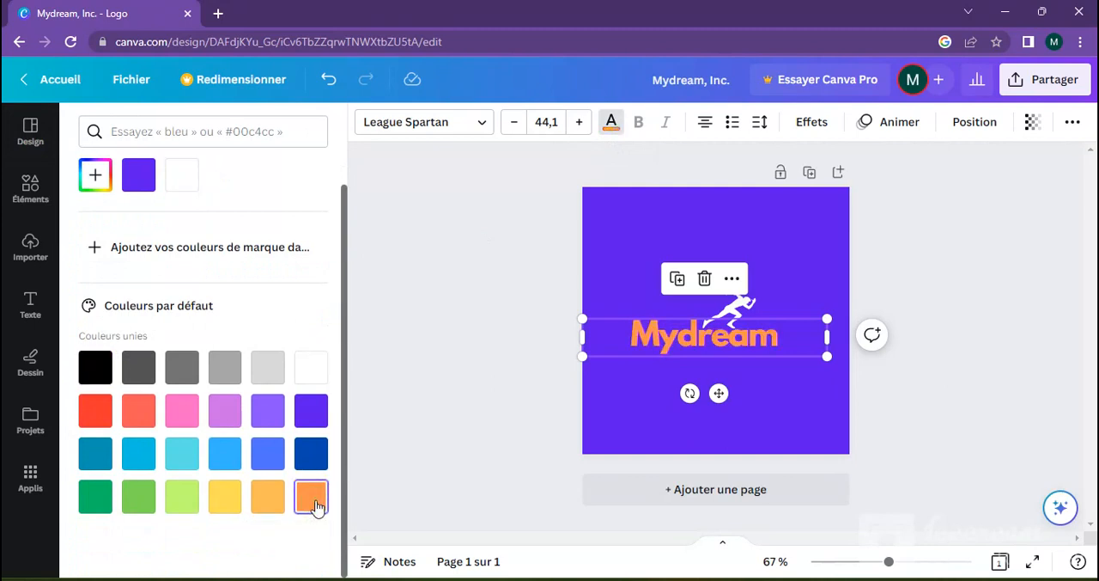
left_click(100, 418)
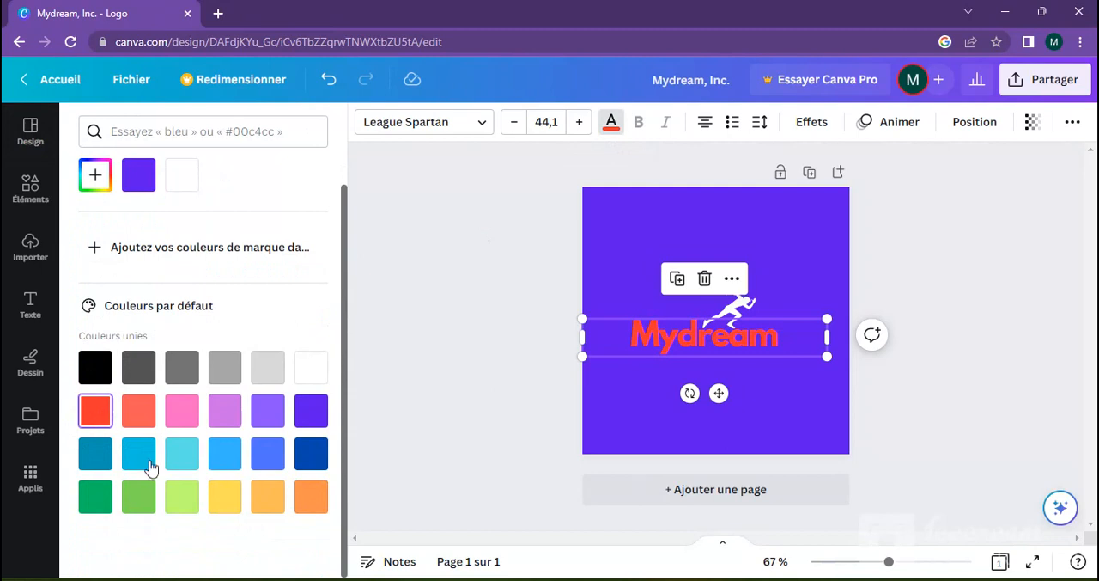
left_click(311, 457)
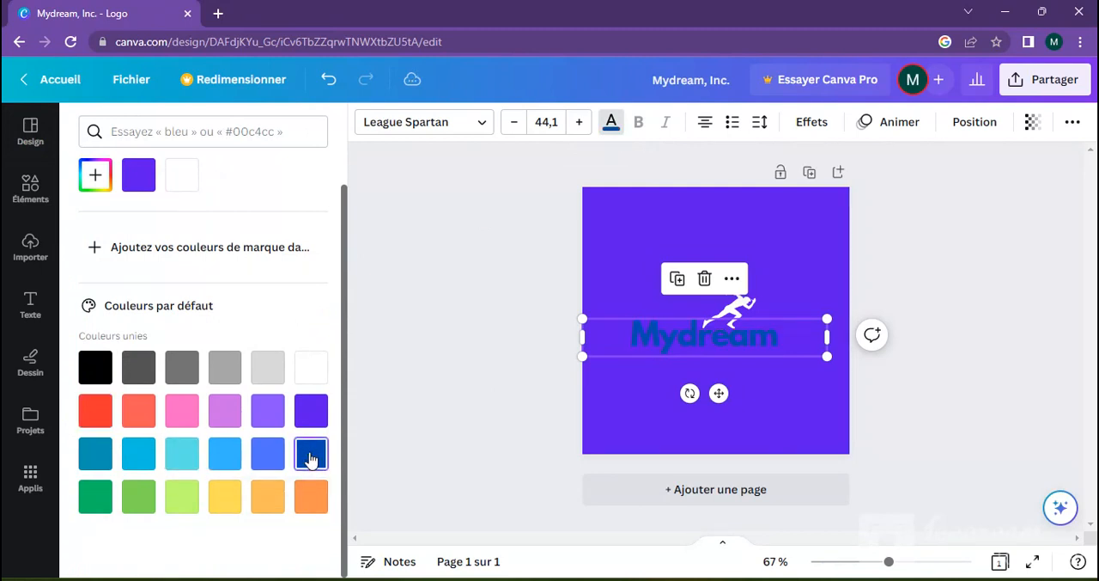
left_click(317, 375)
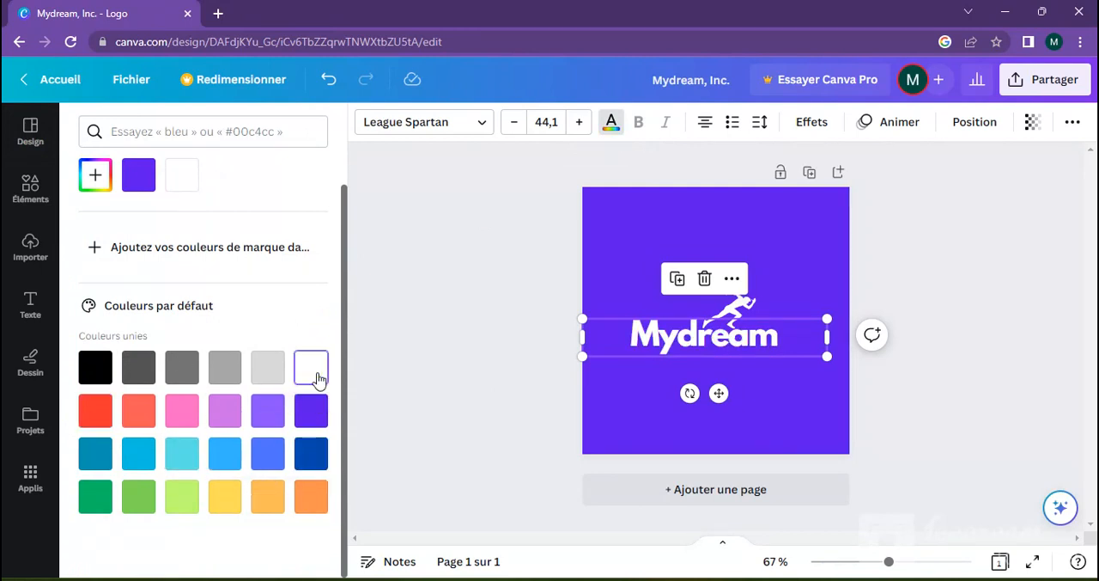
Step: Enlarge the runner figure above the "Mydream" text to about 157 wide by 141 high
left_click(750, 305)
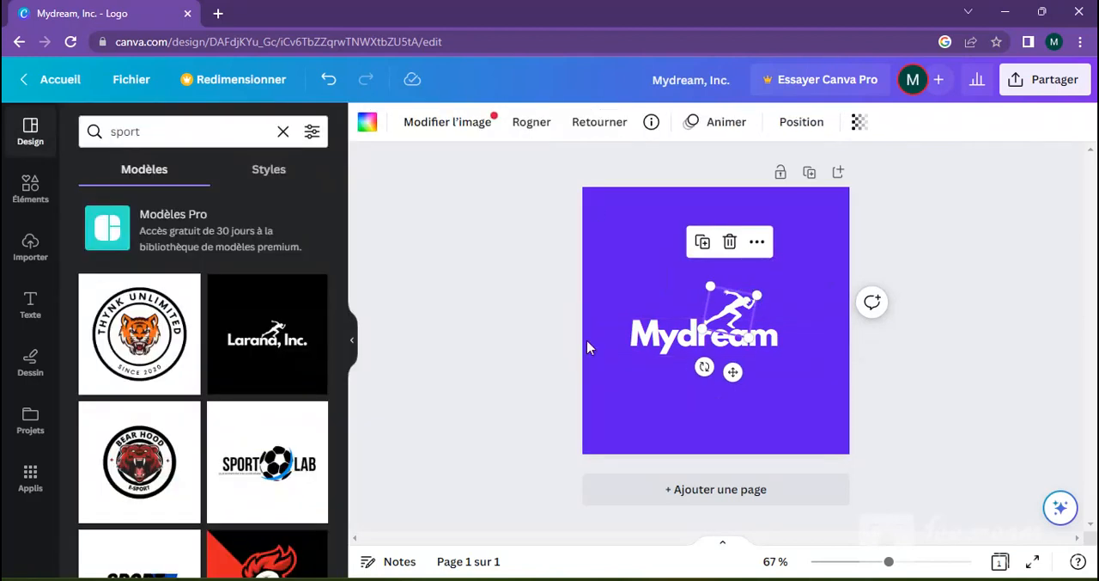
left_click_drag(756, 293, 801, 270)
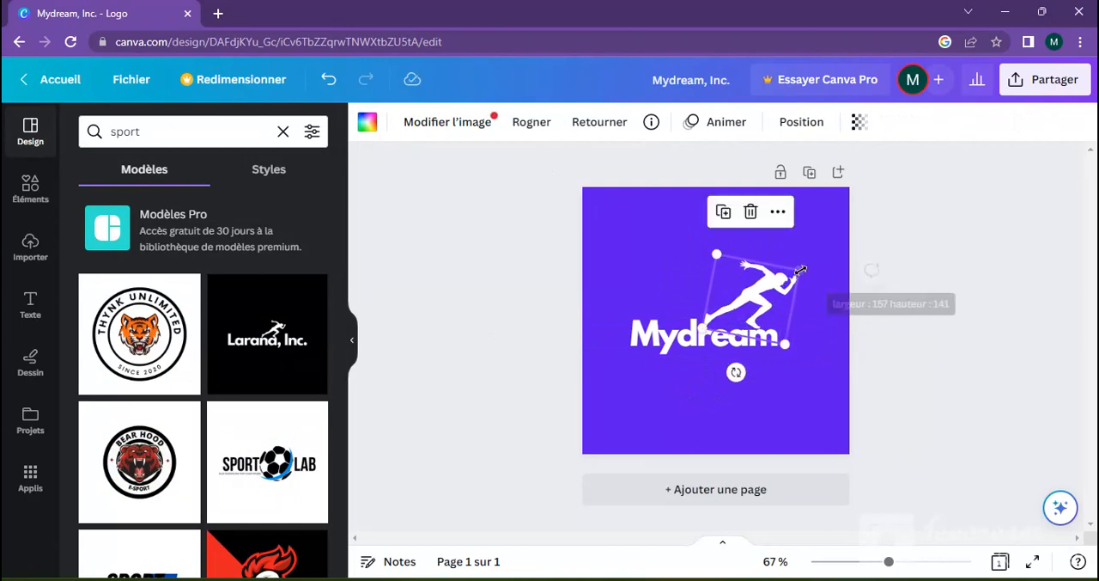
left_click(770, 393)
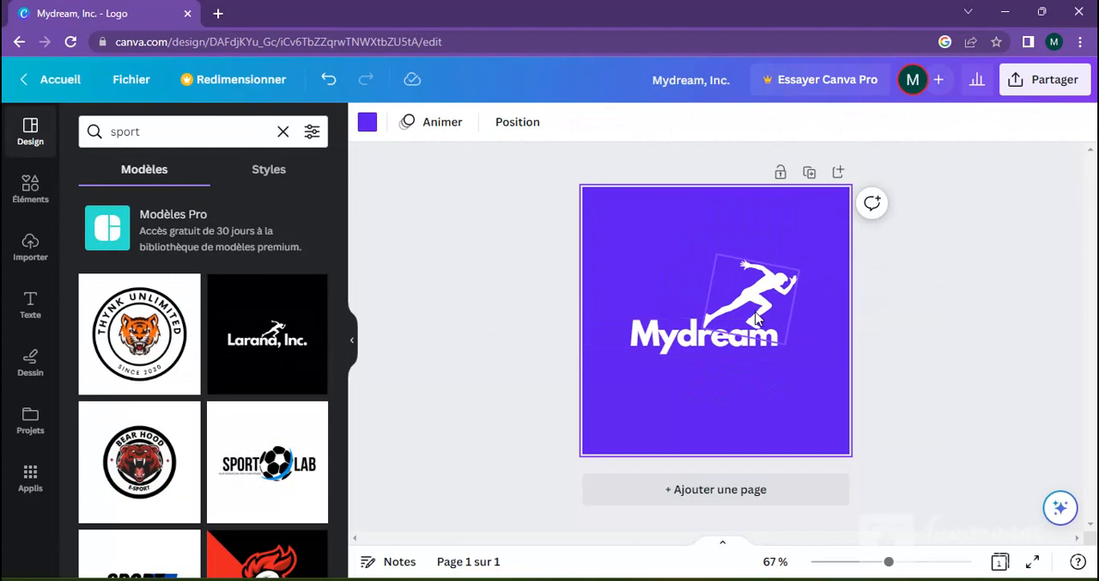
Step: Try black and dark grey on the runner figure, then set its colour back to white
left_click(756, 316)
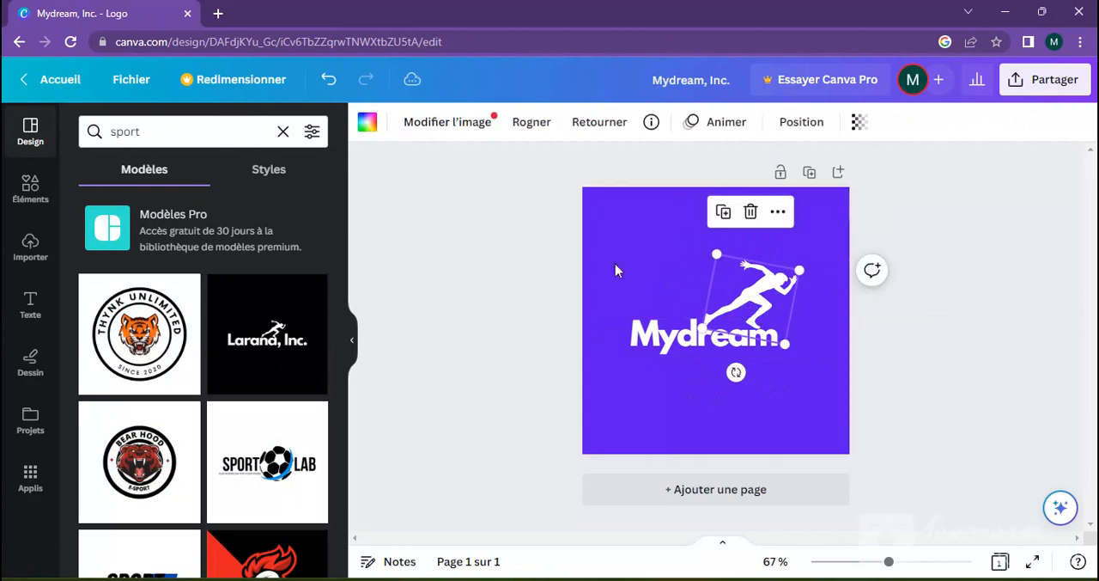
left_click(367, 125)
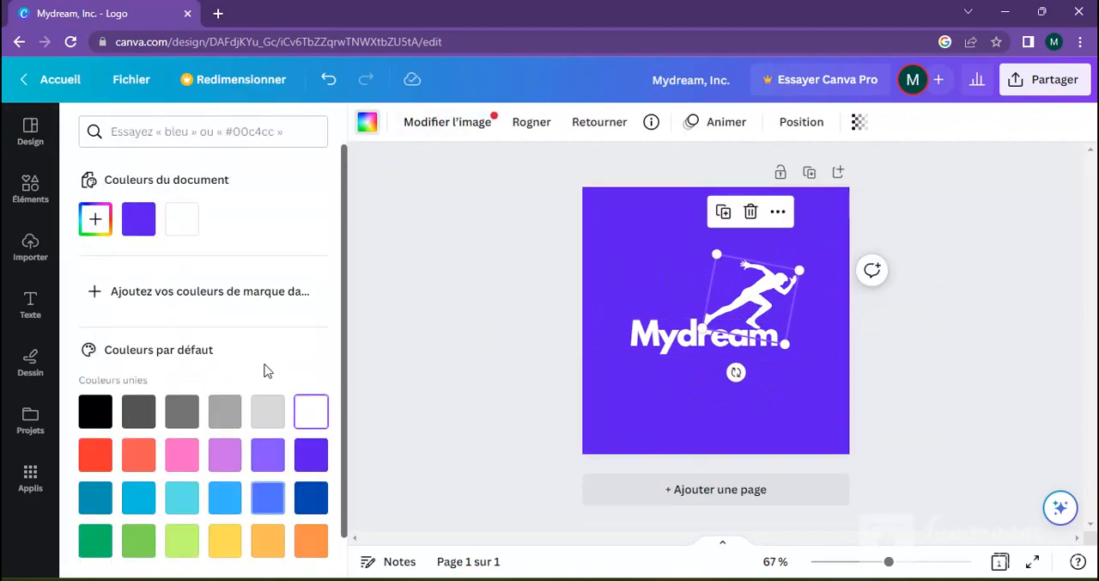
left_click(97, 413)
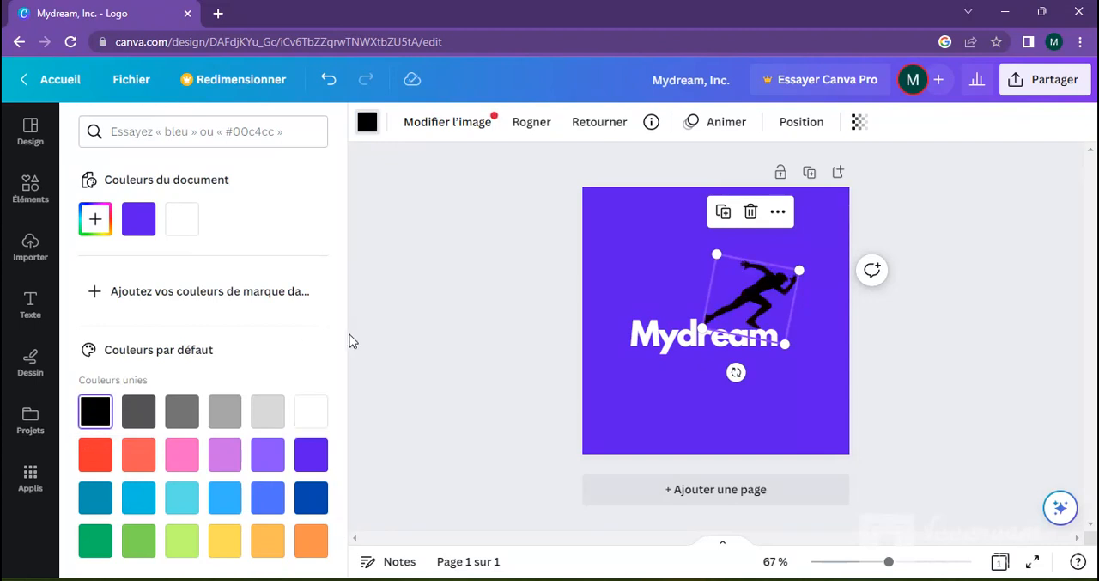
left_click_drag(342, 336, 338, 387)
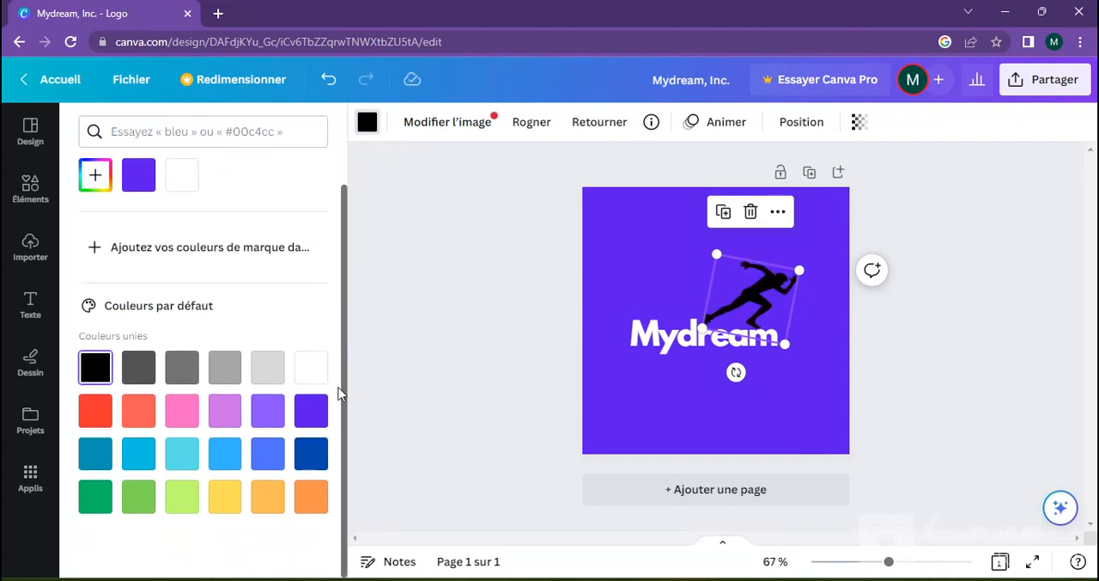
left_click(130, 375)
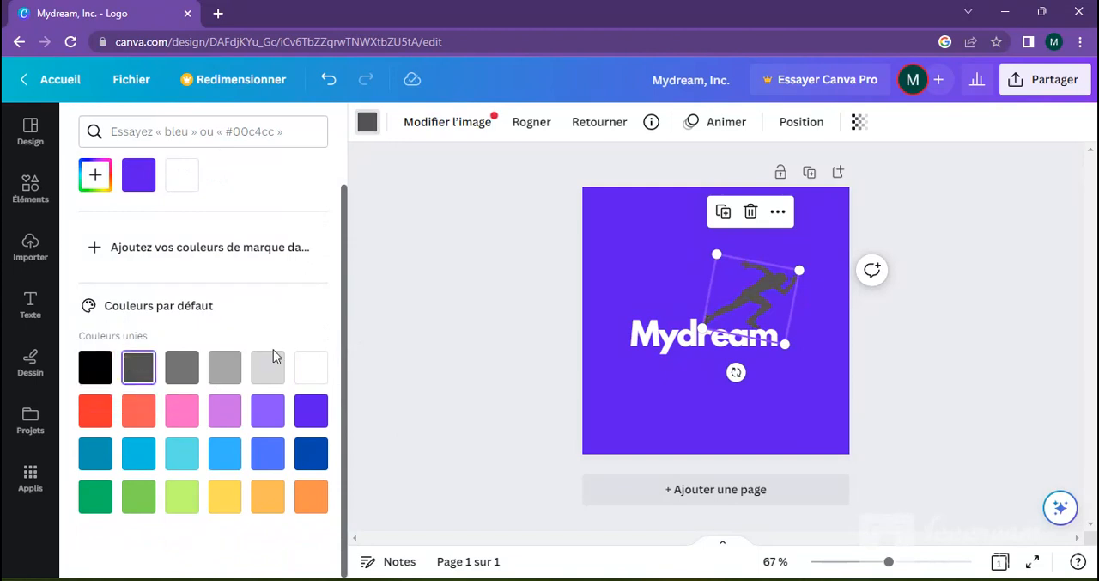
left_click(315, 383)
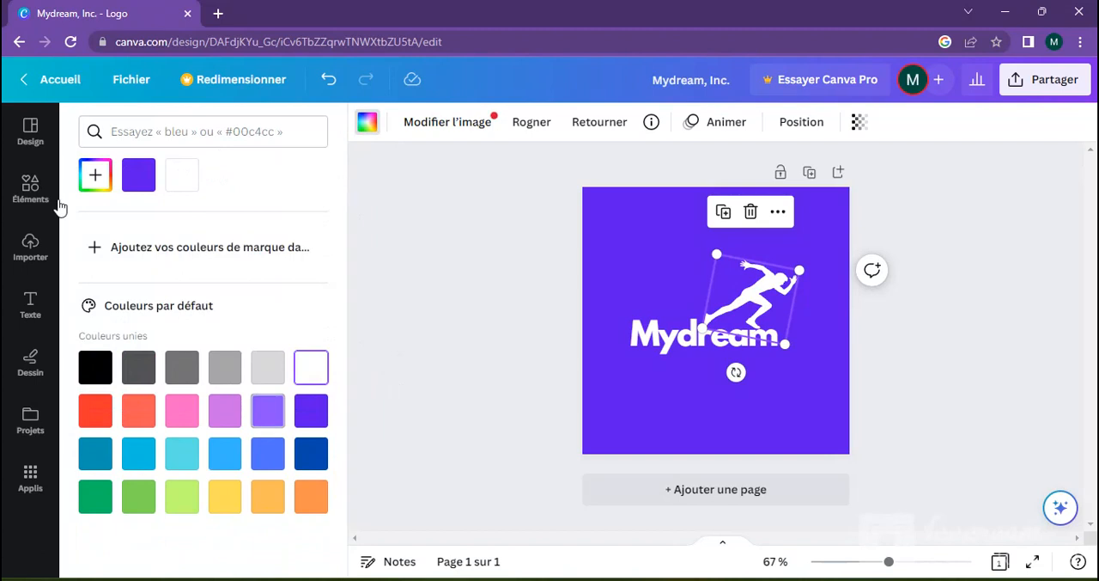
Step: Give the runner figure the custom yellow-green colour #B9E40C
left_click(96, 178)
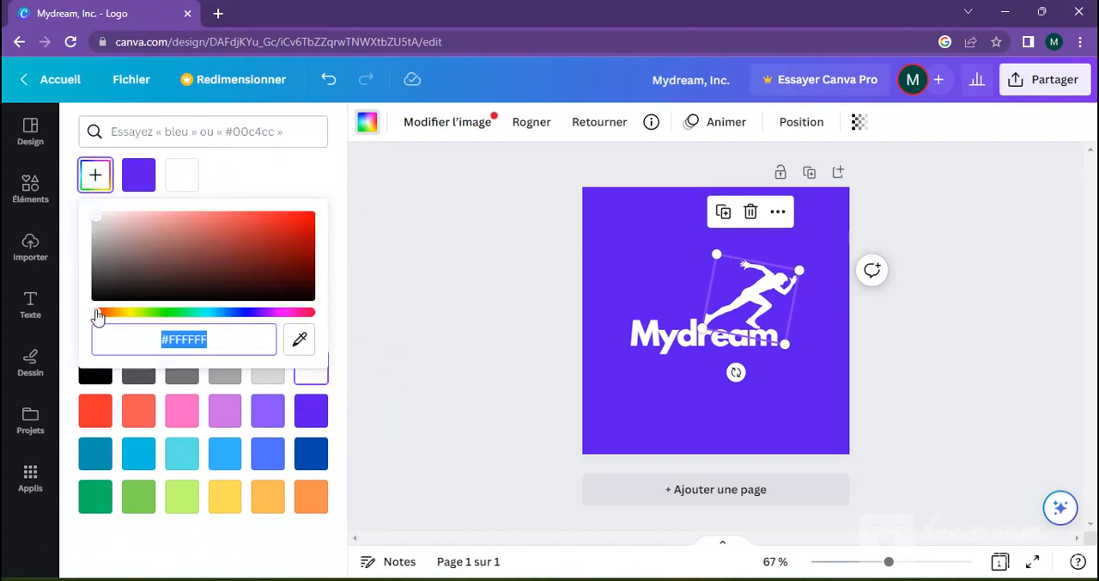
left_click_drag(97, 317, 138, 315)
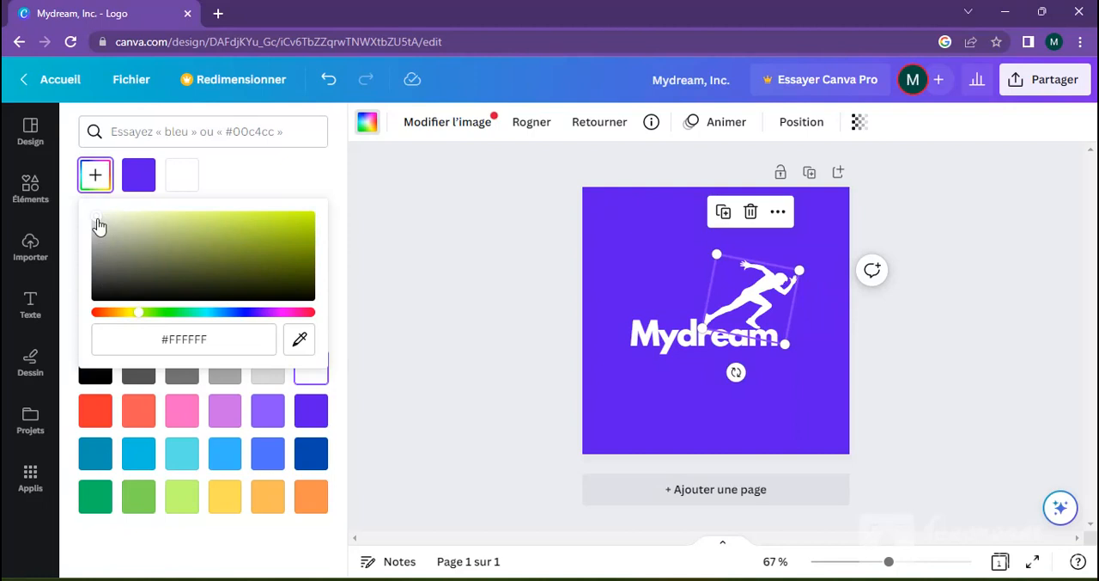
left_click_drag(160, 213, 303, 221)
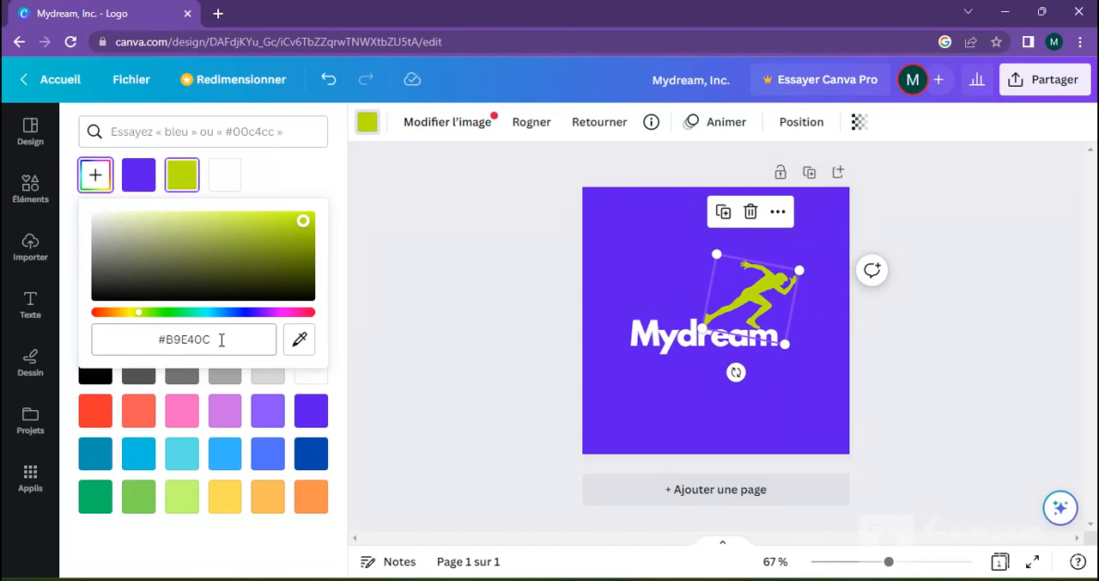
Step: Copy the runner's colour code #B9E40C and paste it as text on a new page
mouse_move(221, 340)
left_mouse_down()
mouse_move(181, 339)
mouse_move(217, 338)
left_mouse_up()
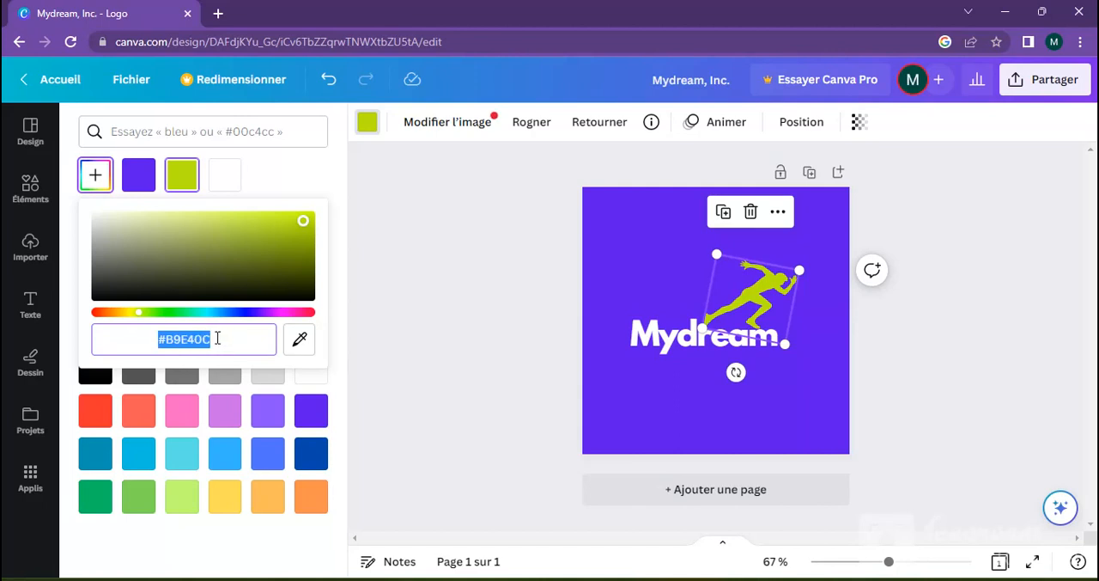
right_click(197, 339)
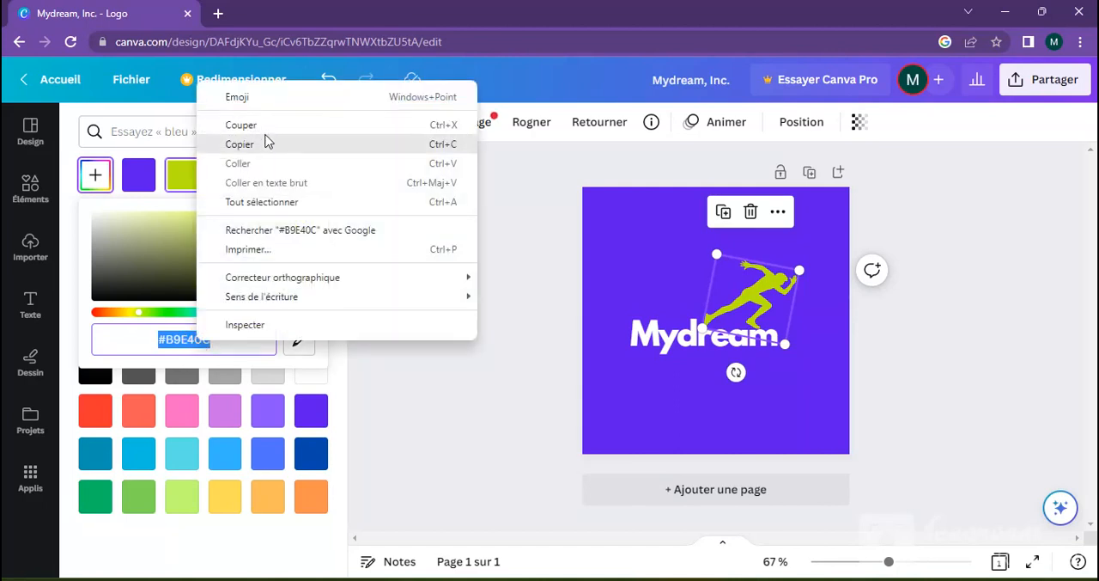
left_click(263, 144)
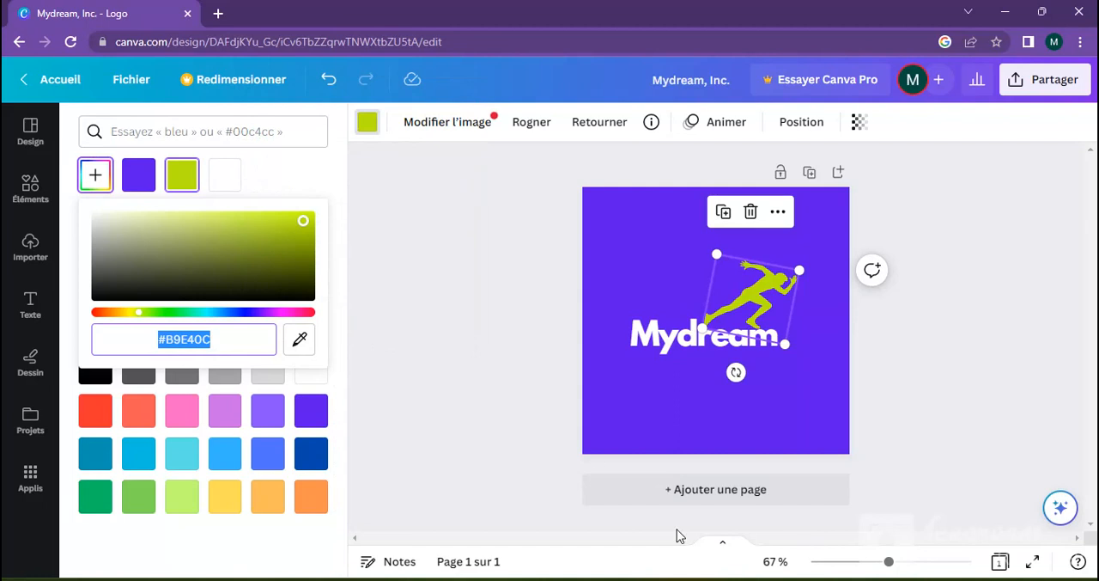
left_click(693, 500)
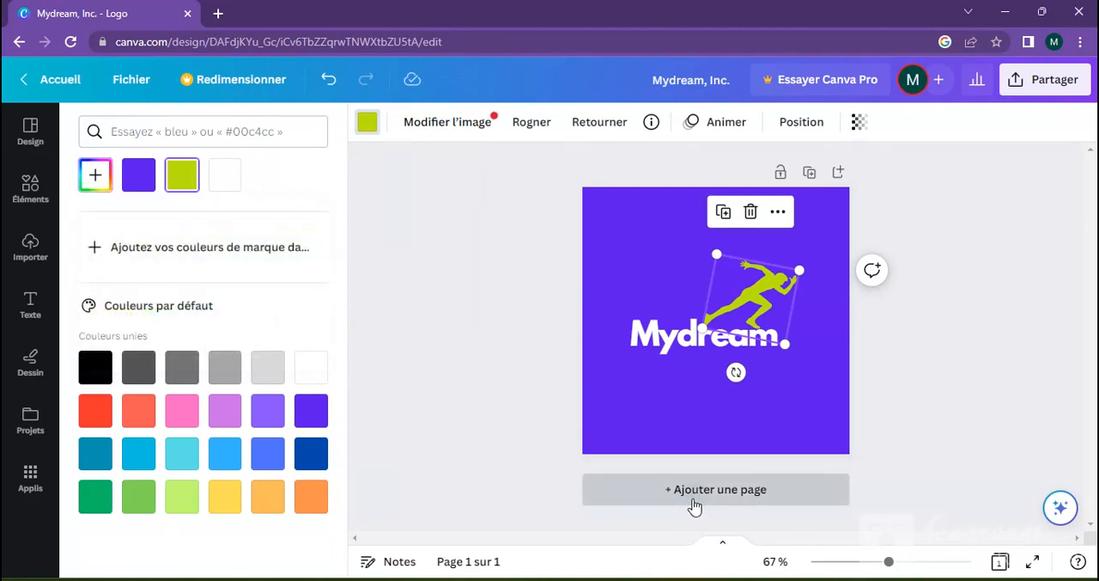
left_click(695, 506)
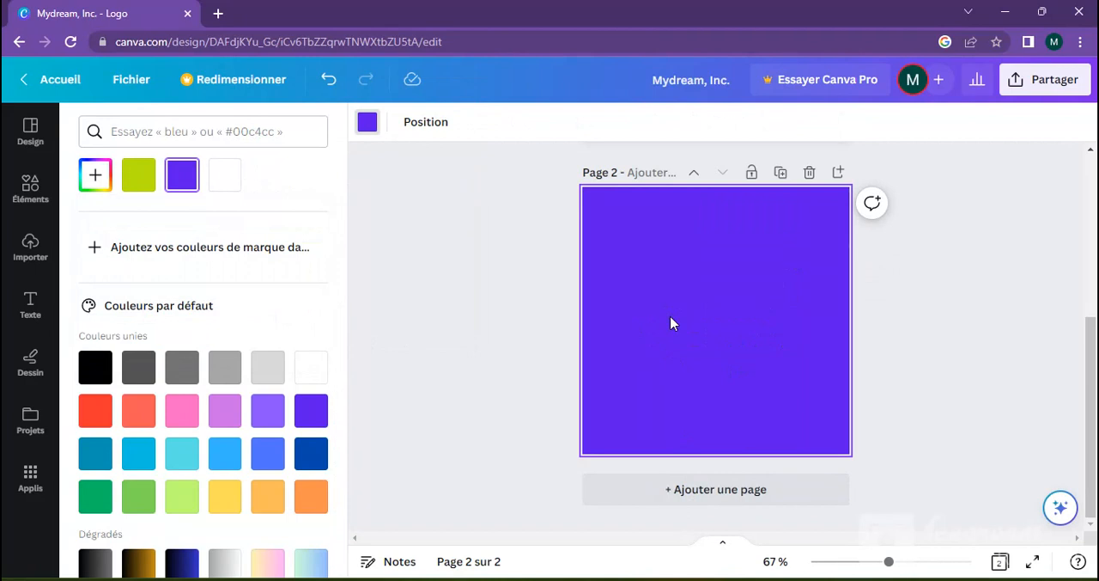
key("ctrl+v")
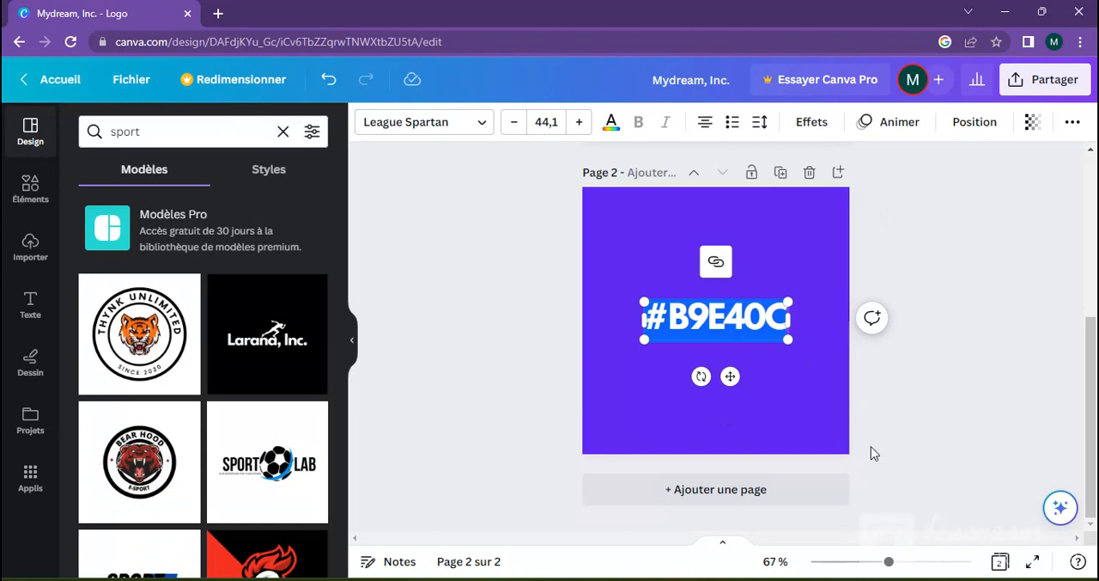
Step: Copy the violet background's colour code #5E17EB from the logo page and add it beneath #B9E40C on the colour code page
left_click_drag(1081, 419, 1090, 285)
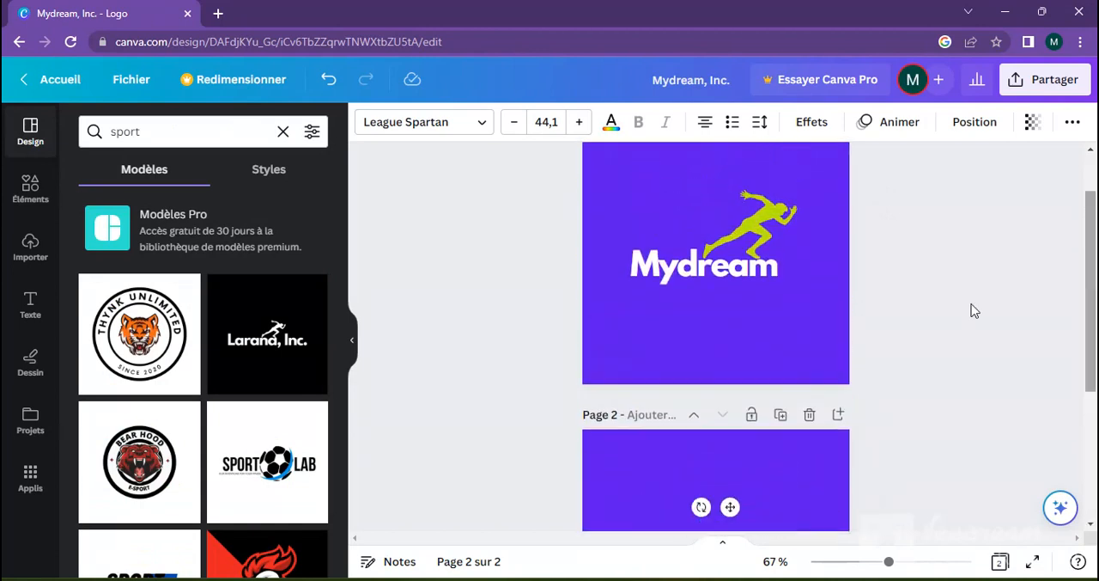
left_click(706, 339)
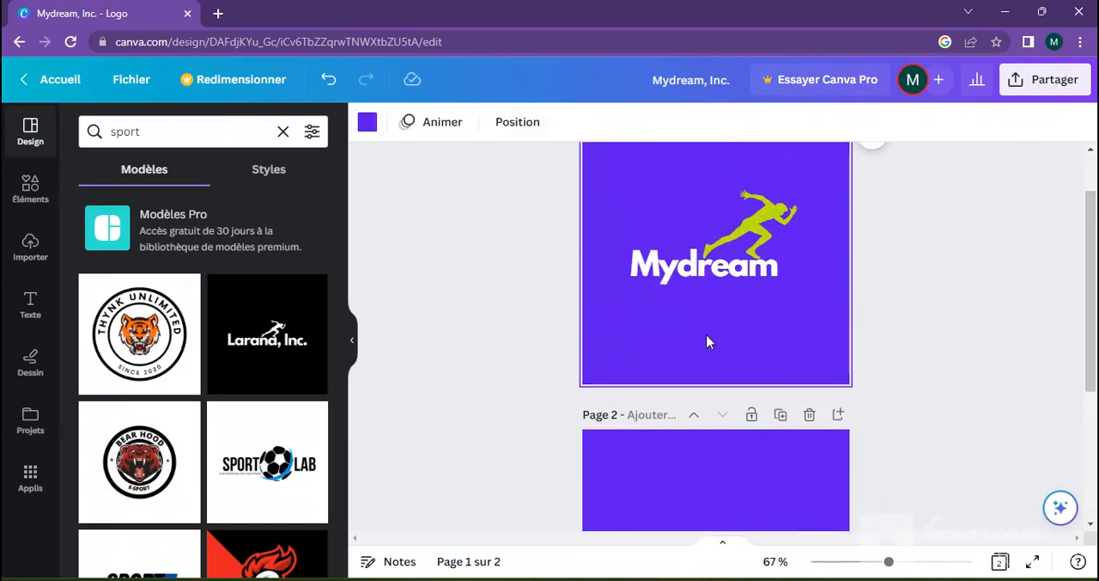
left_click(369, 124)
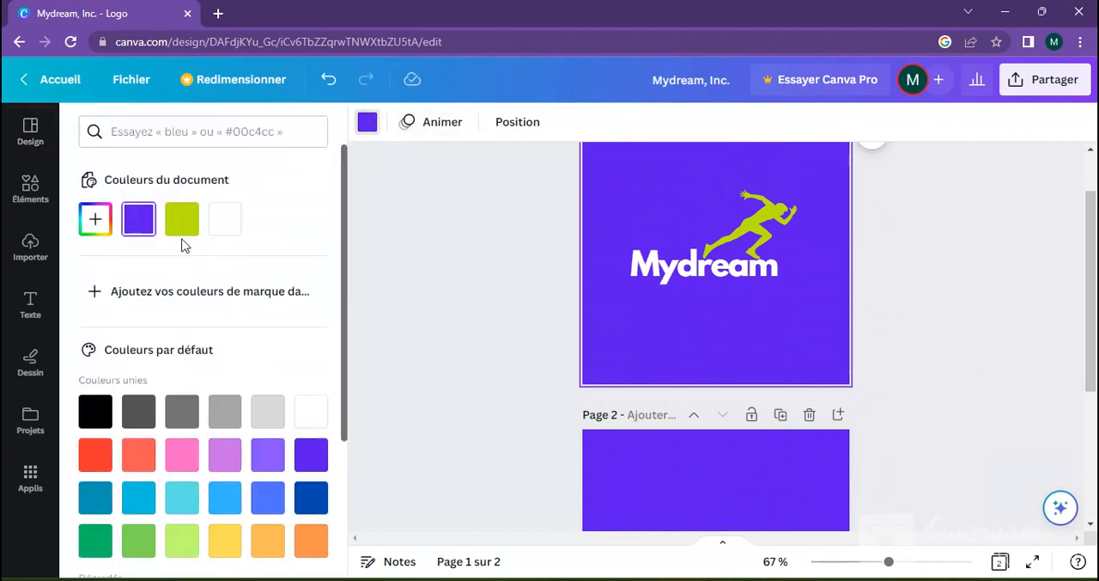
left_click(140, 222)
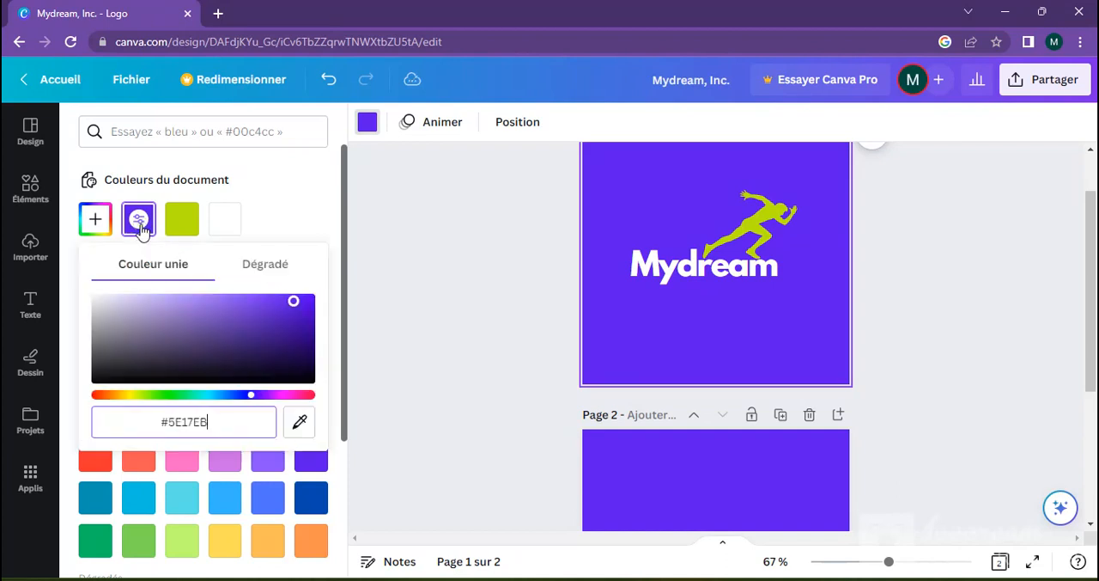
right_click(178, 427)
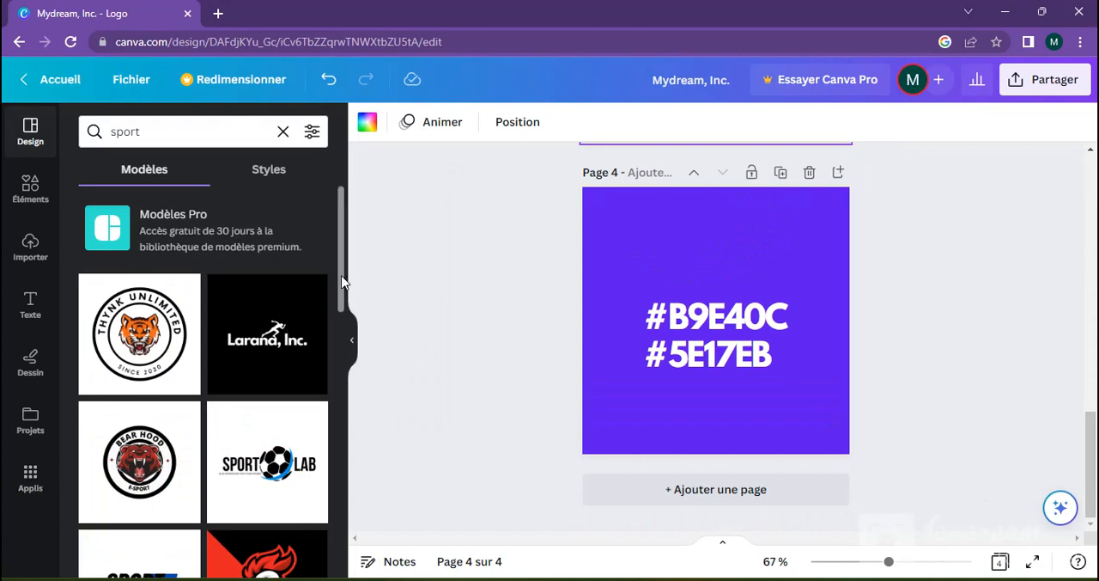
Step: Add a page after the colour codes, apply the "SPORT line" template to it, and look over the logos on the earlier pages
left_click_drag(341, 284, 350, 370)
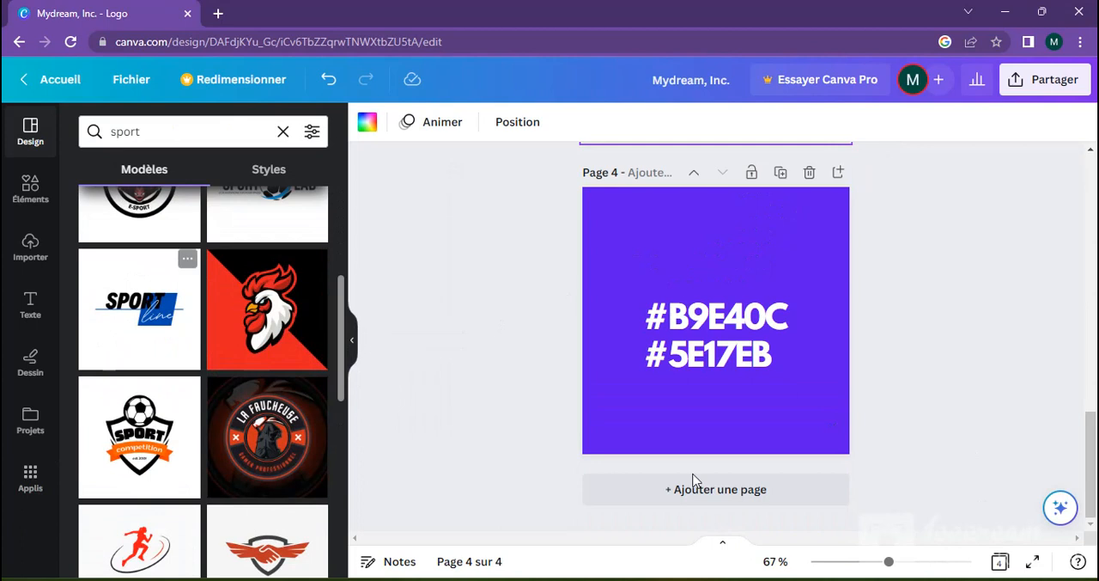
left_click(646, 492)
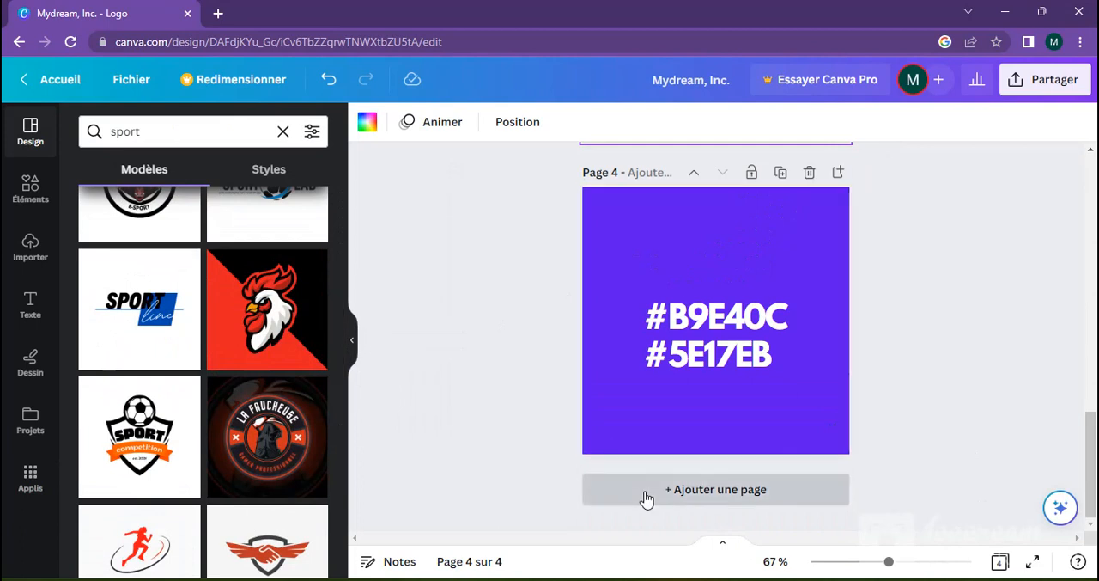
left_click(119, 325)
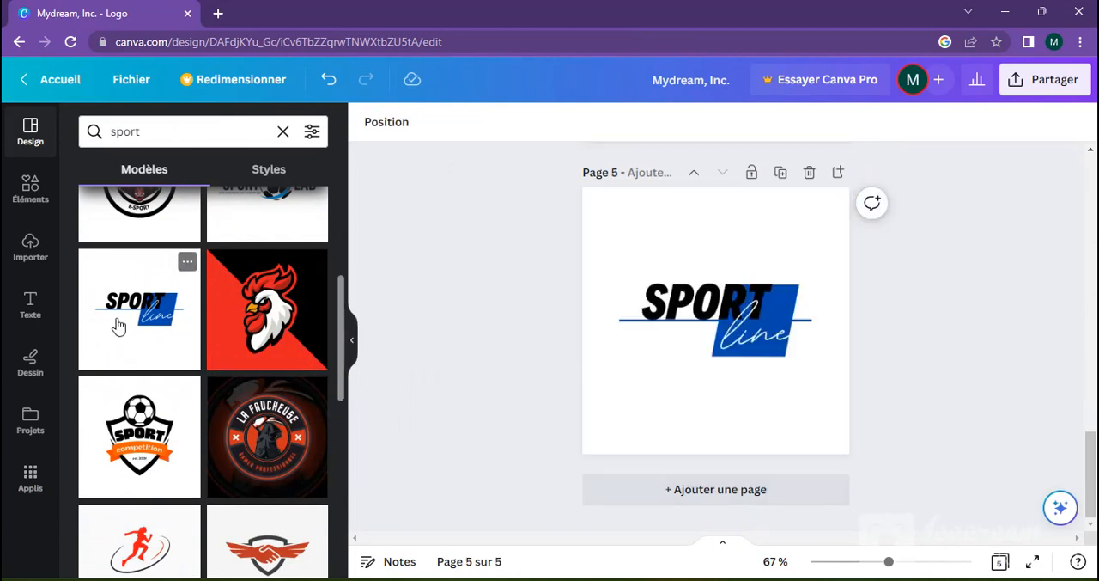
left_click(751, 354)
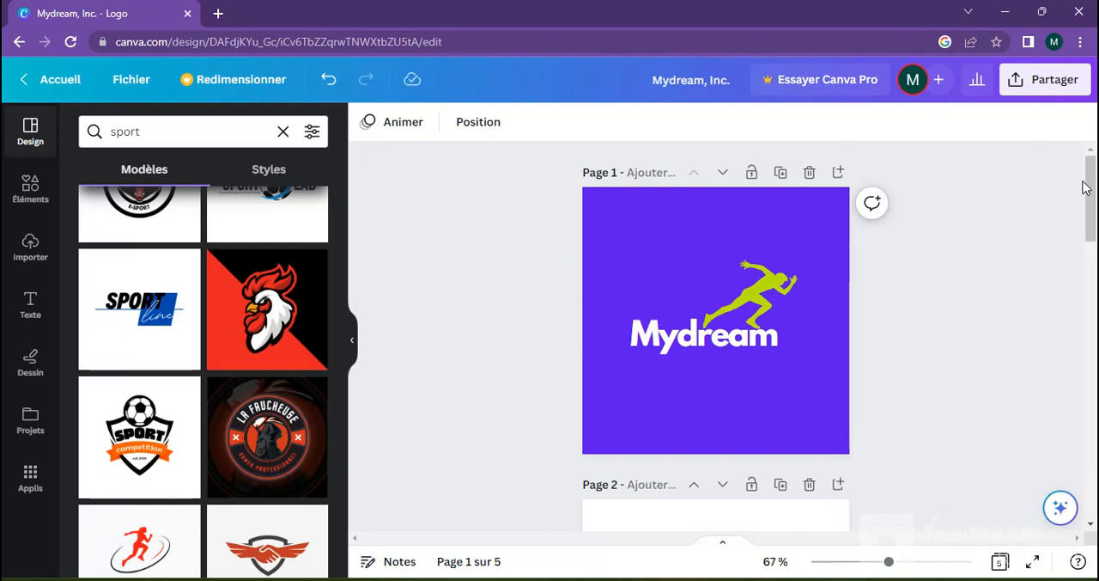
left_click_drag(1095, 194, 1095, 329)
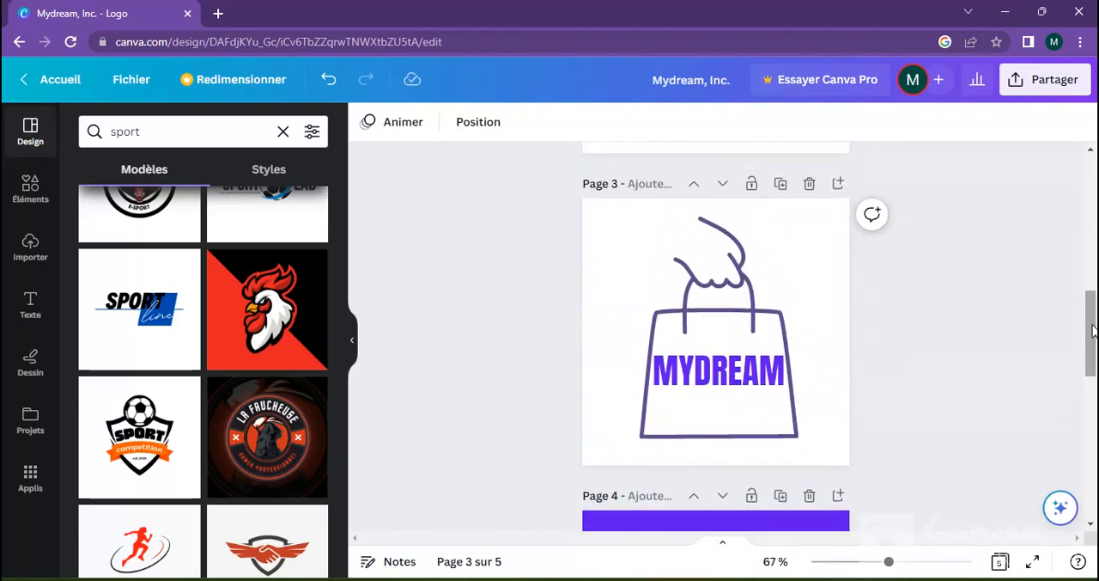